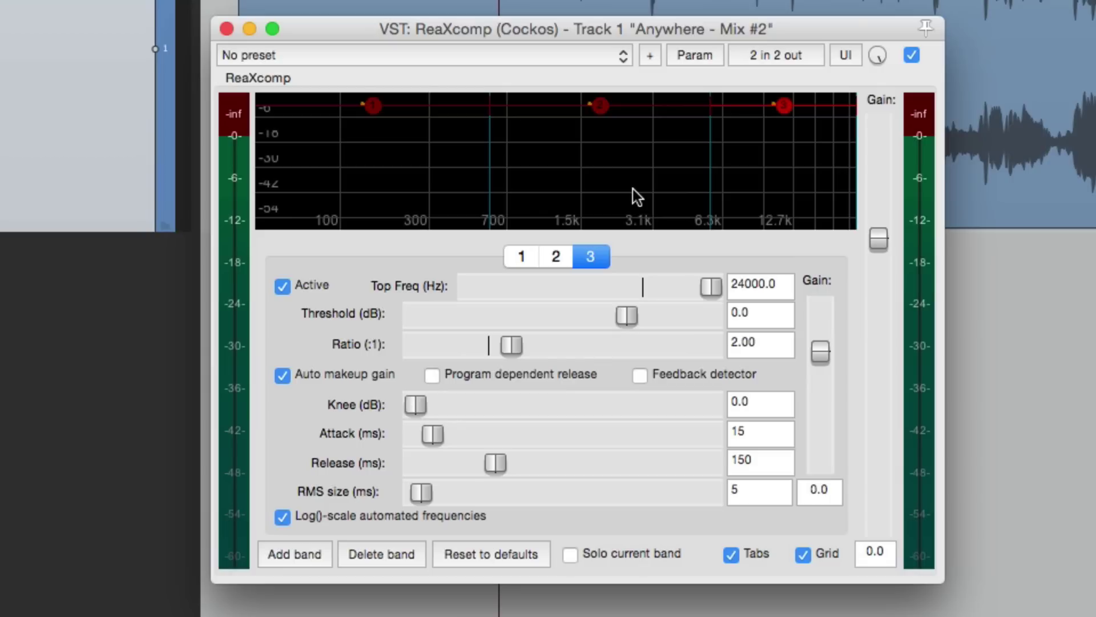
# Delete bands 3 and 2, and extend the remaining band's top frequency to 24000 Hz.
pyautogui.click(375, 564)
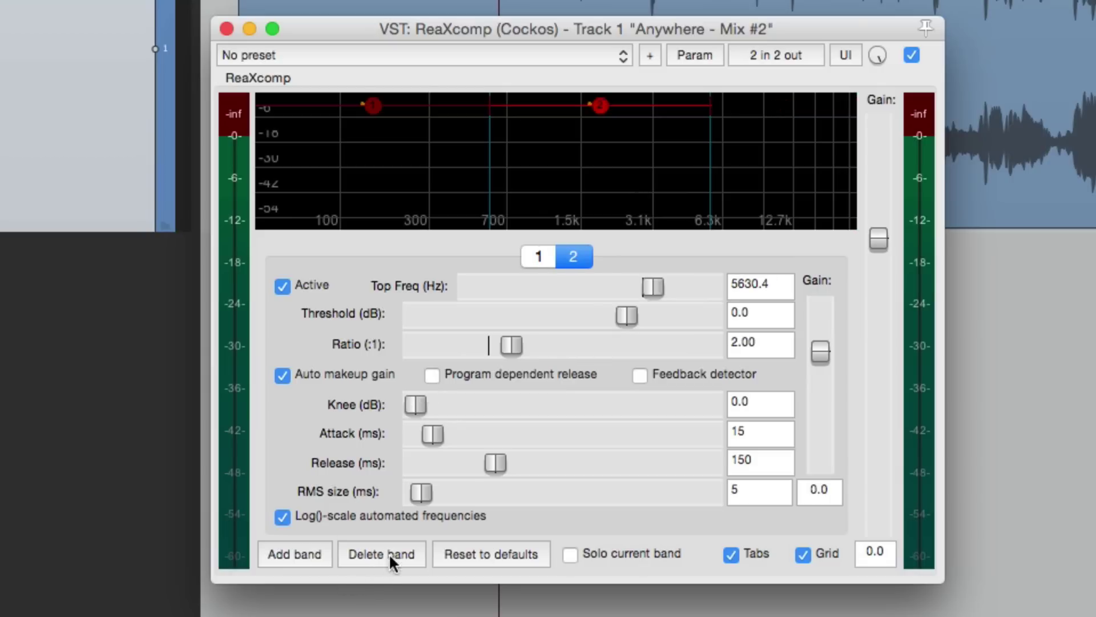
pyautogui.click(381, 556)
pyautogui.moveTo(489, 229); pyautogui.dragTo(858, 153)
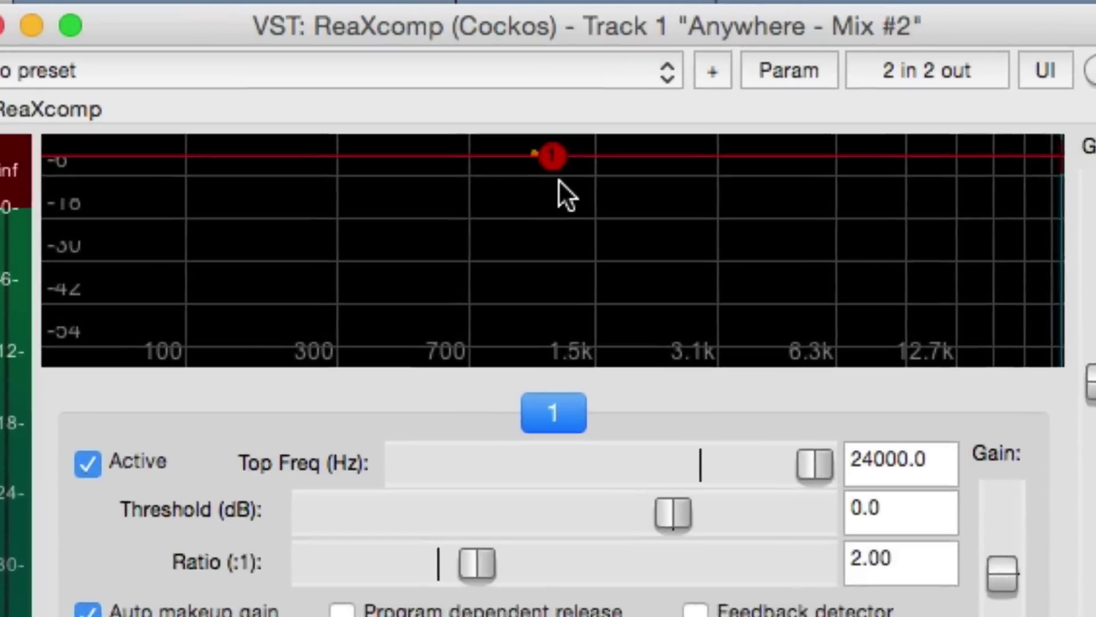
# Start playback and lower band 1's threshold to -28.0 dB.
pyautogui.press('space')
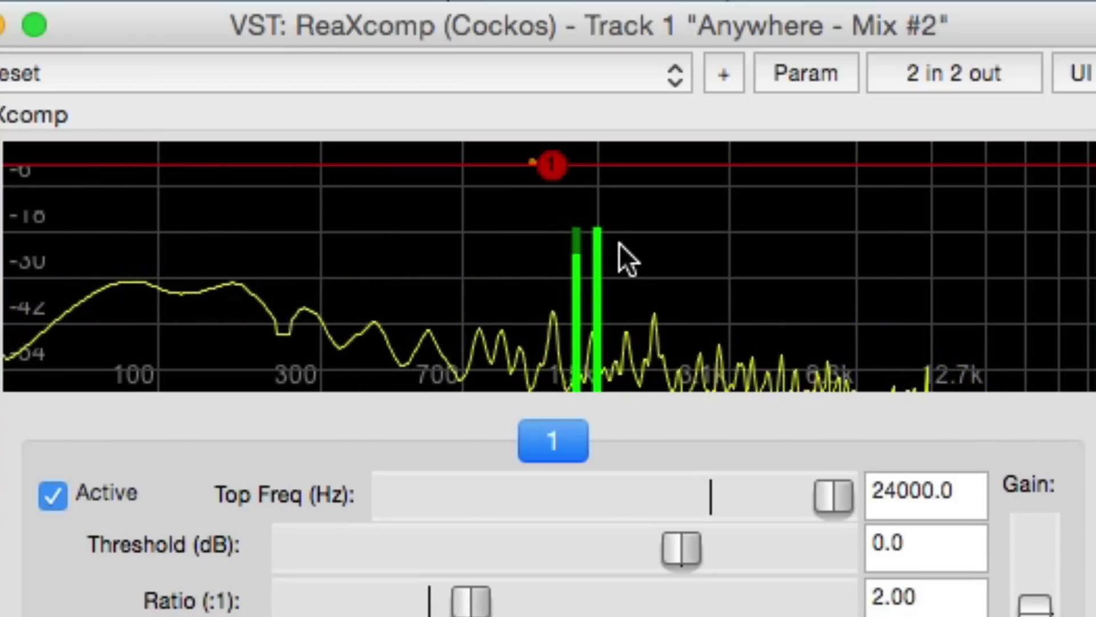
pyautogui.moveTo(553, 172)
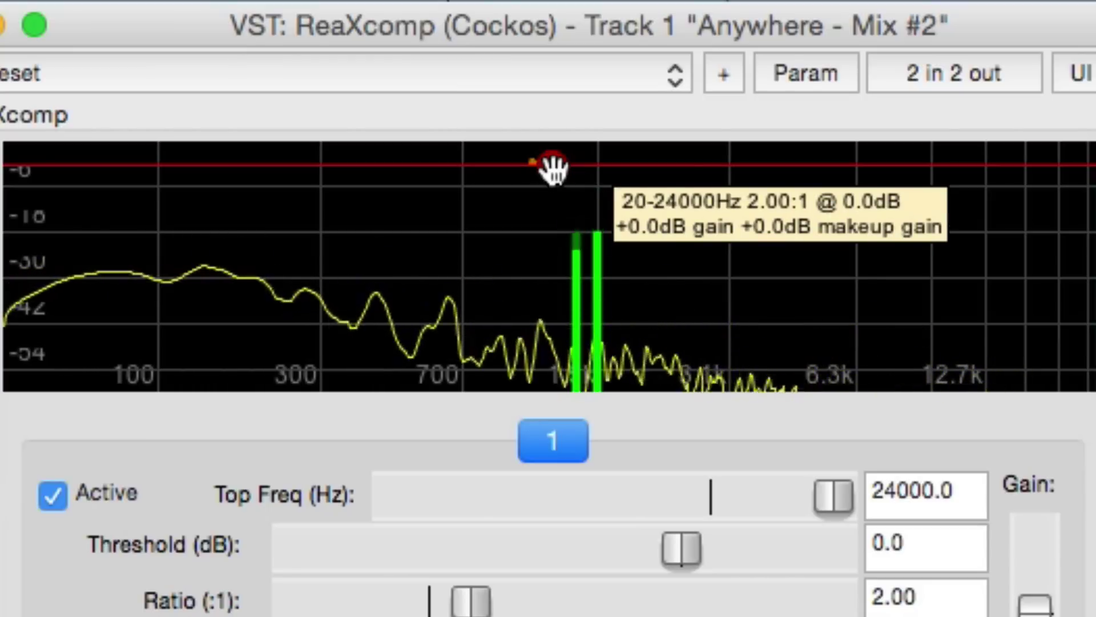
pyautogui.moveTo(552, 169); pyautogui.dragTo(563, 280)
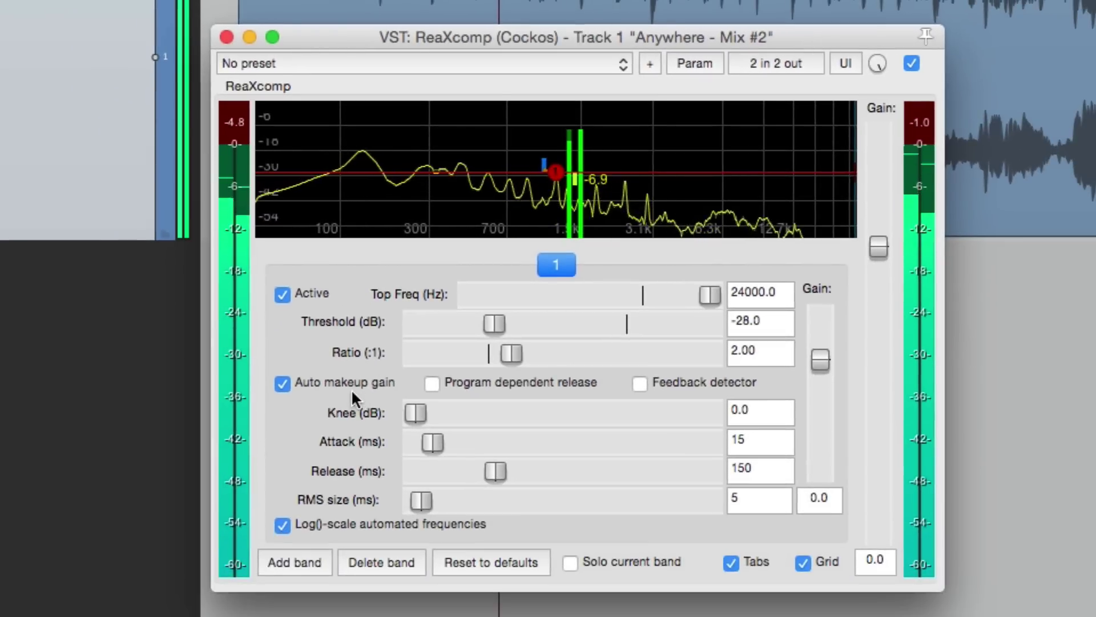
# Compare auto makeup with manual band gain, trying 9.7 dB with auto makeup off and 1.0 dB with it on, and reset the gain.
pyautogui.moveTo(551, 171)
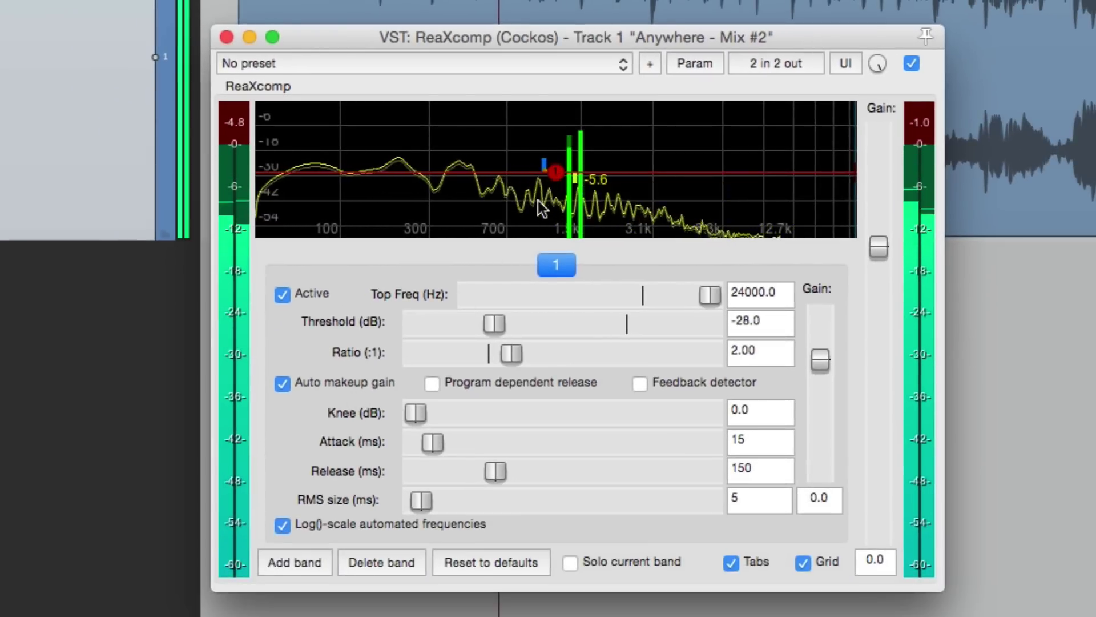
pyautogui.click(280, 380)
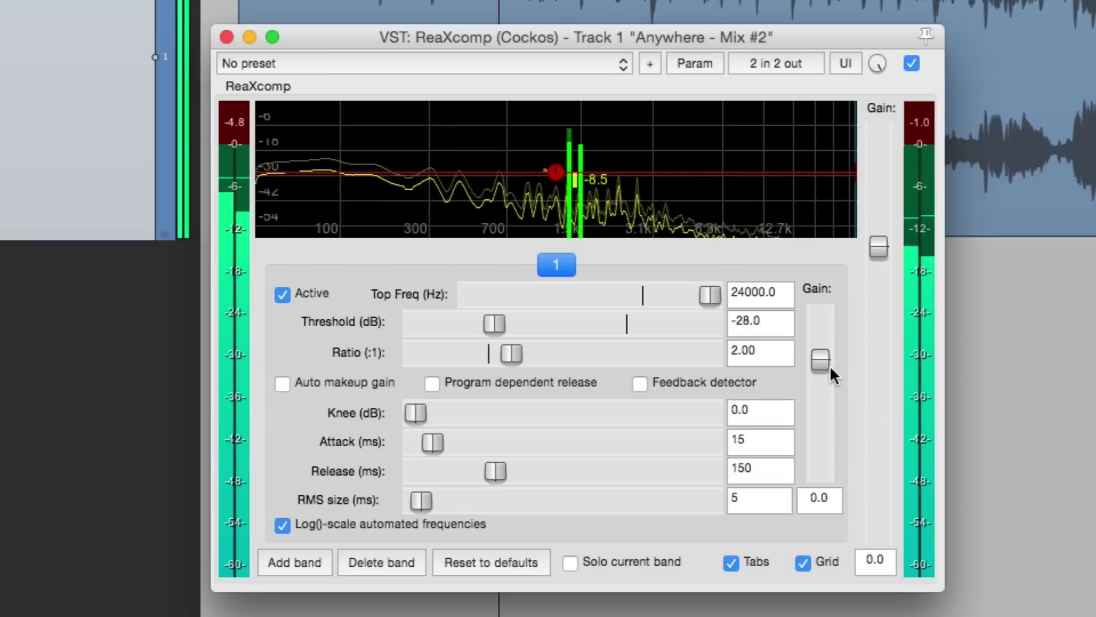
pyautogui.moveTo(824, 364); pyautogui.dragTo(824, 328)
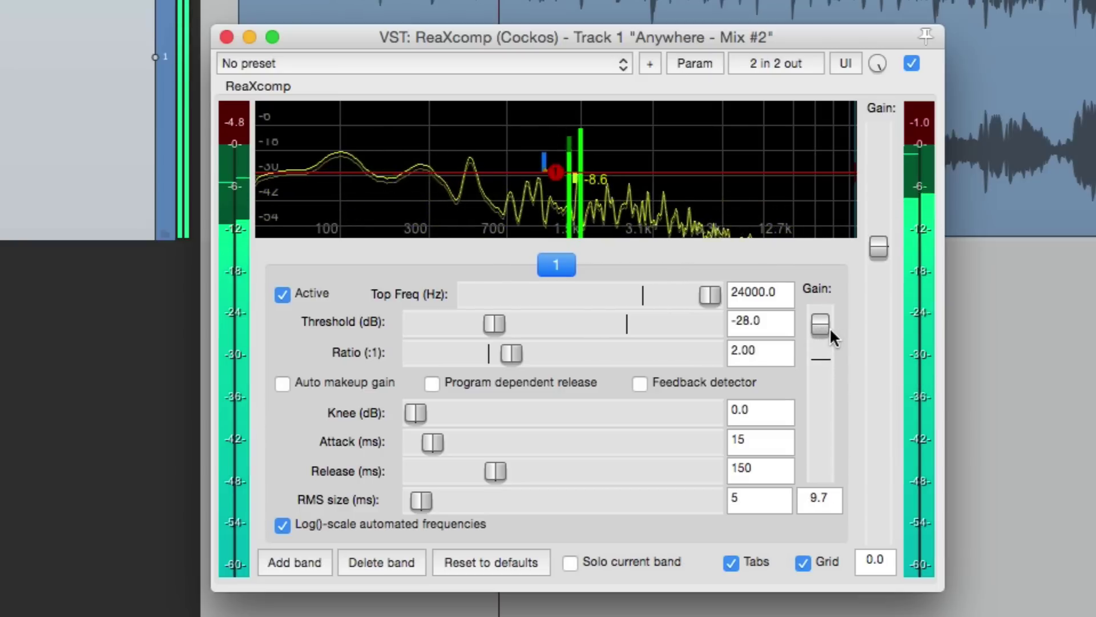
pyautogui.doubleClick(821, 324)
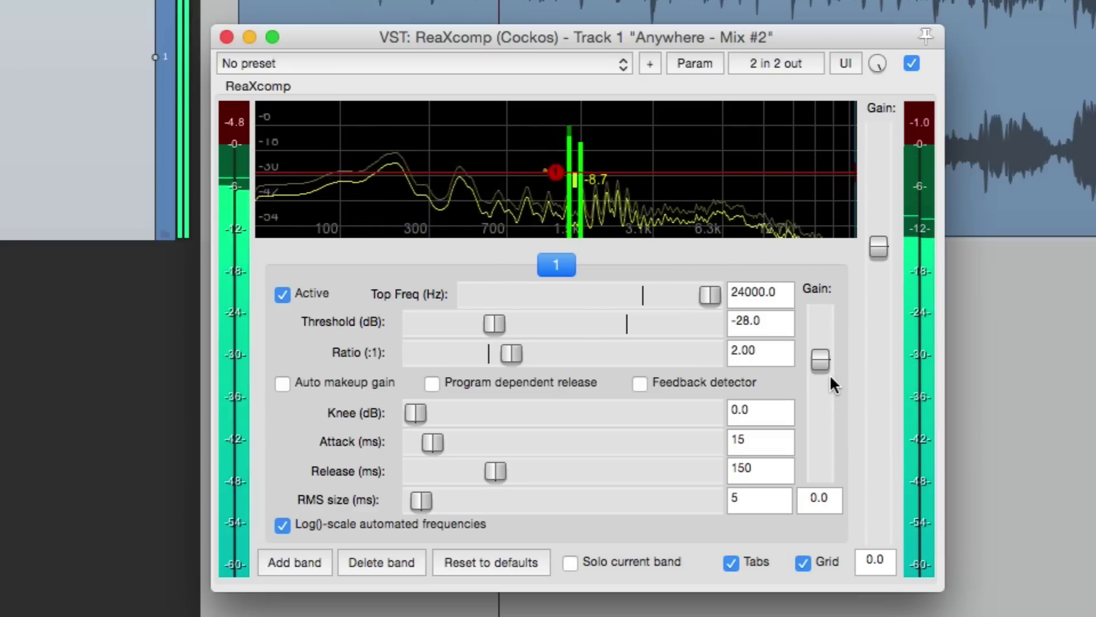
pyautogui.click(282, 383)
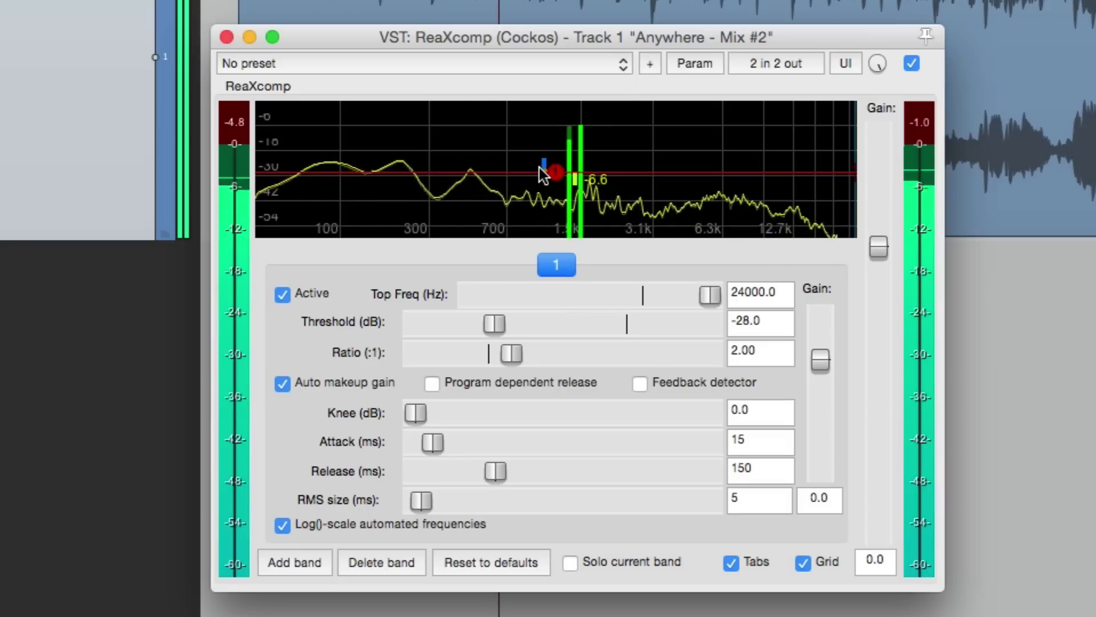
pyautogui.moveTo(823, 362)
pyautogui.mouseDown()
pyautogui.moveTo(821, 396)
pyautogui.moveTo(827, 360)
pyautogui.mouseUp()
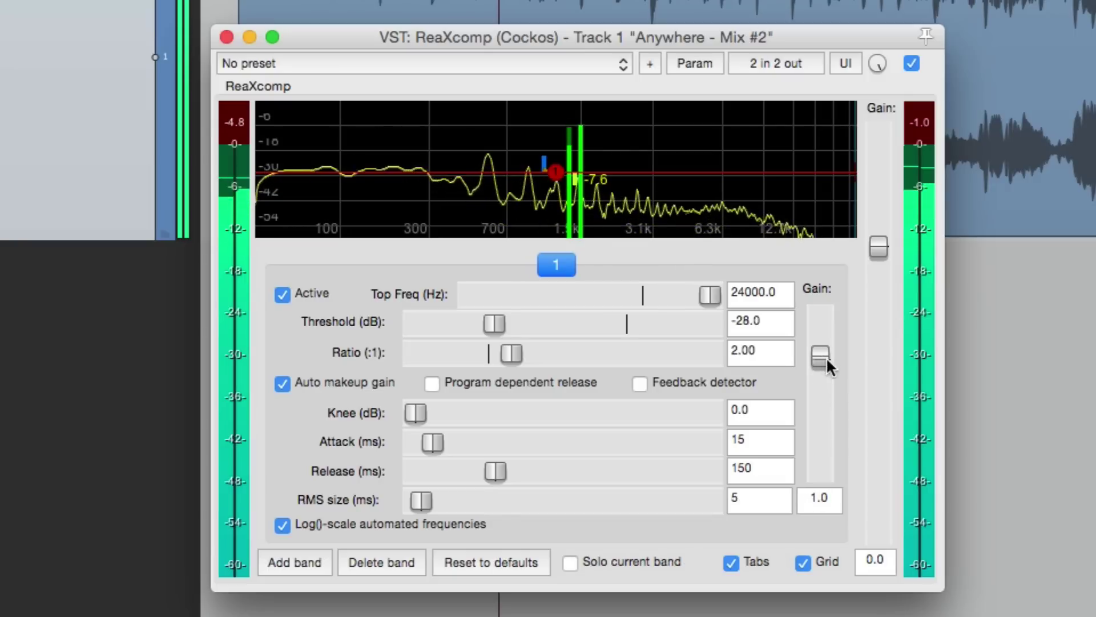
pyautogui.doubleClick(815, 361)
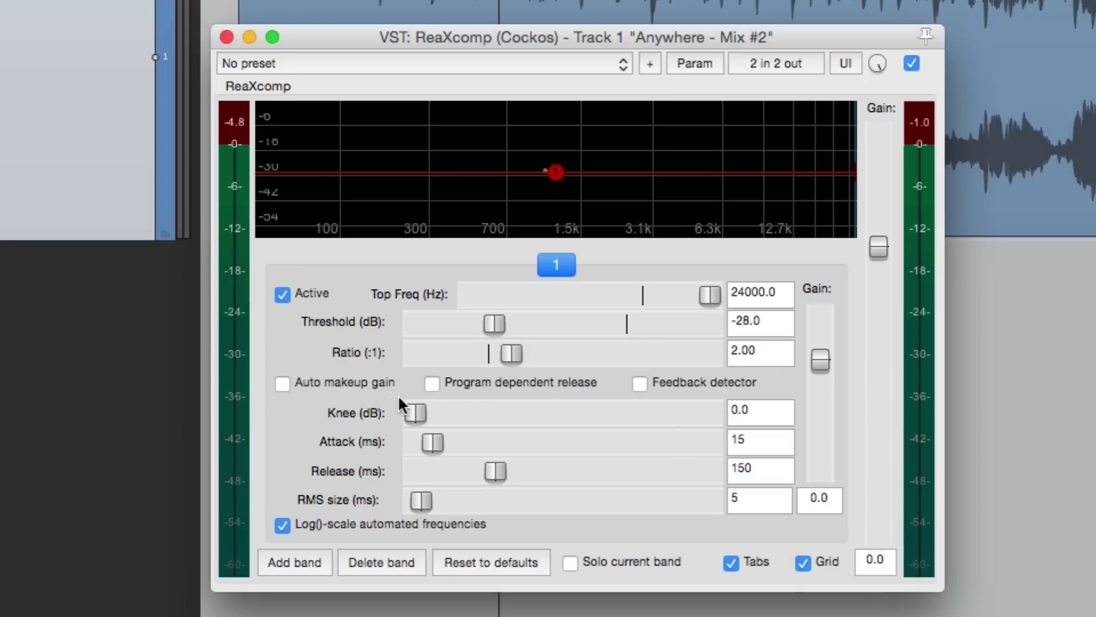
# Reset the threshold to 0.0 dB and try RMS sizes of 0 and 84 ms during playback.
pyautogui.moveTo(556, 171)
pyautogui.mouseDown()
pyautogui.moveTo(553, 199)
pyautogui.moveTo(555, 179)
pyautogui.mouseUp()
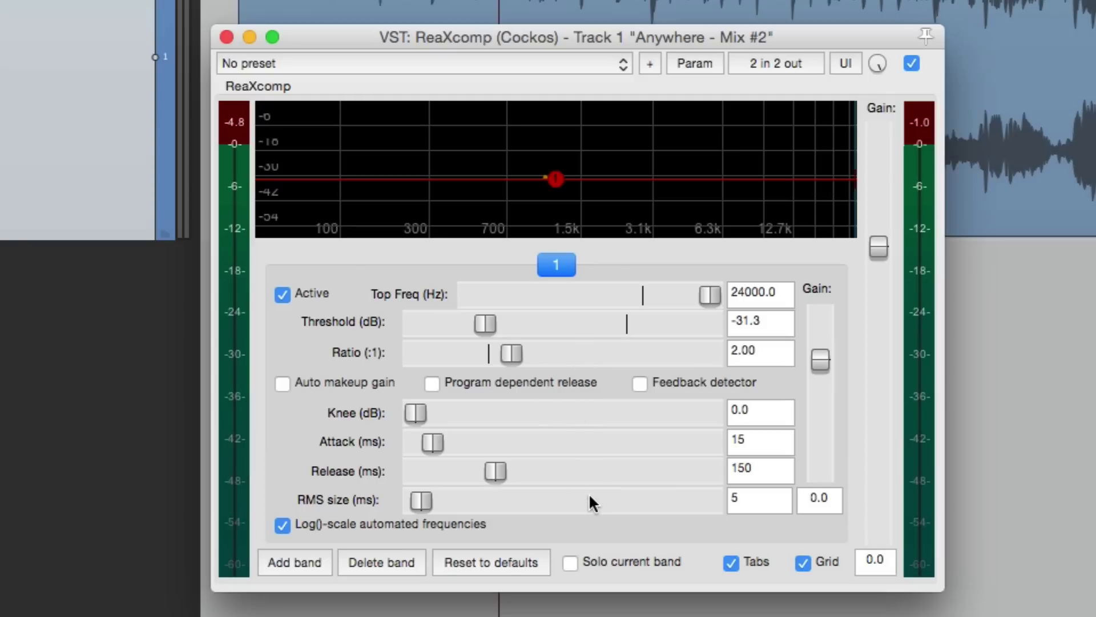
pyautogui.doubleClick(486, 324)
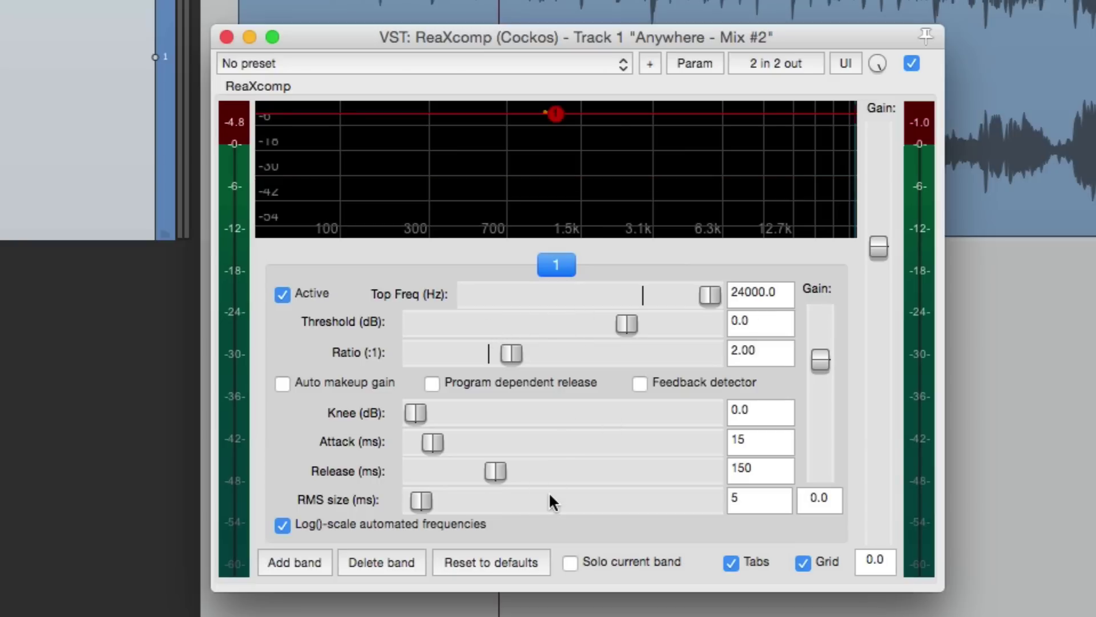
pyautogui.press('space')
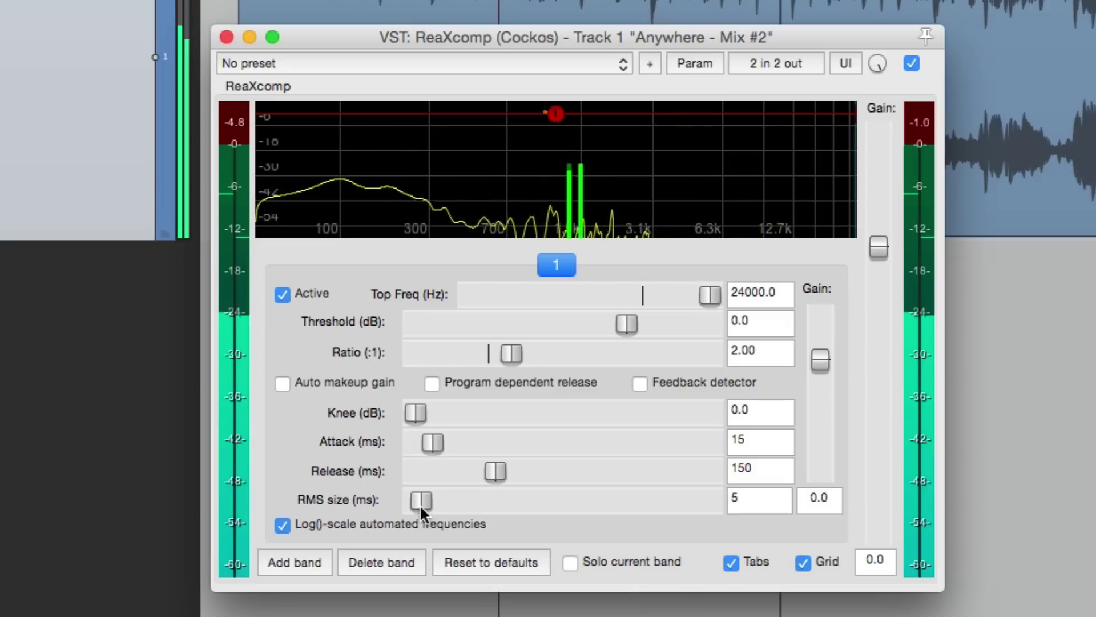
pyautogui.moveTo(423, 499); pyautogui.dragTo(395, 503)
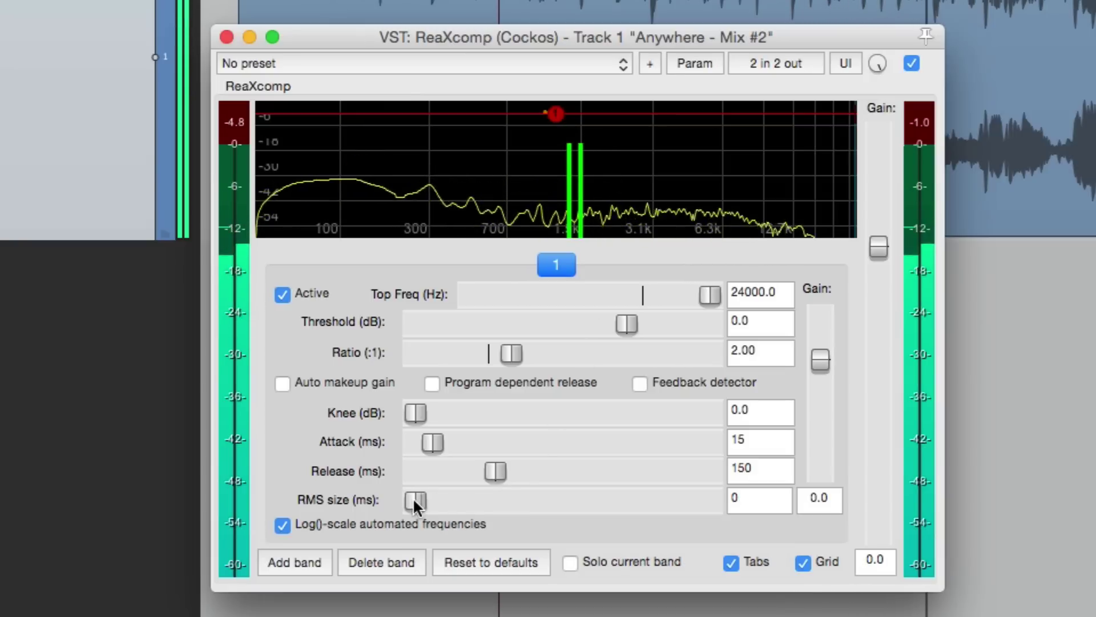
pyautogui.moveTo(414, 501); pyautogui.dragTo(514, 500)
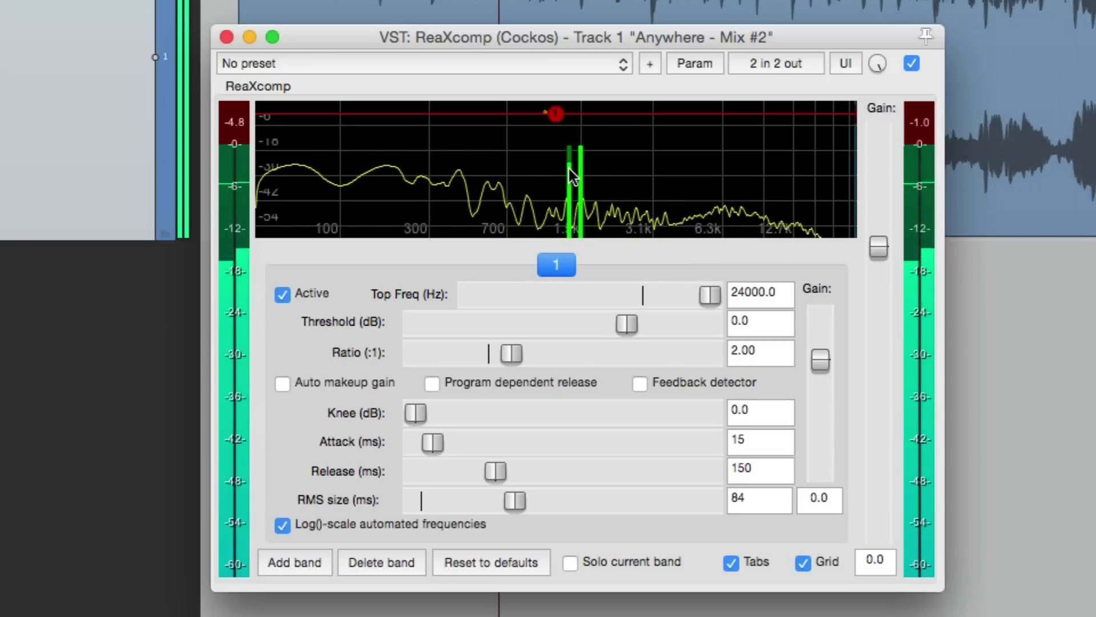
pyautogui.press('space')
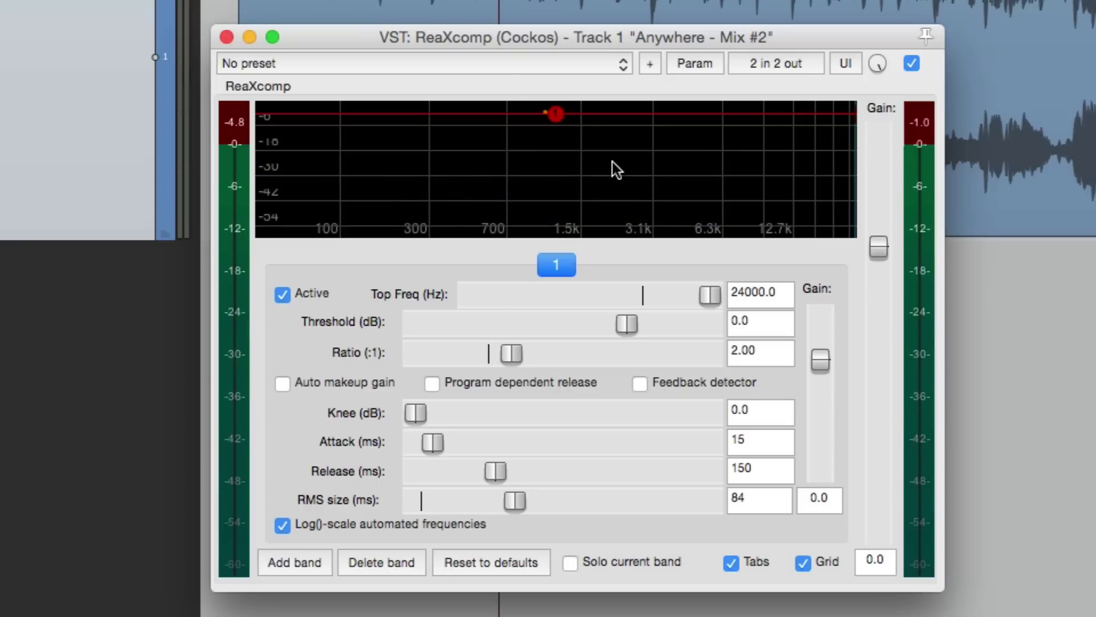
# Restore the compressor's default four-band settings and delete three bands to leave a single one.
pyautogui.click(504, 64)
pyautogui.click(503, 50)
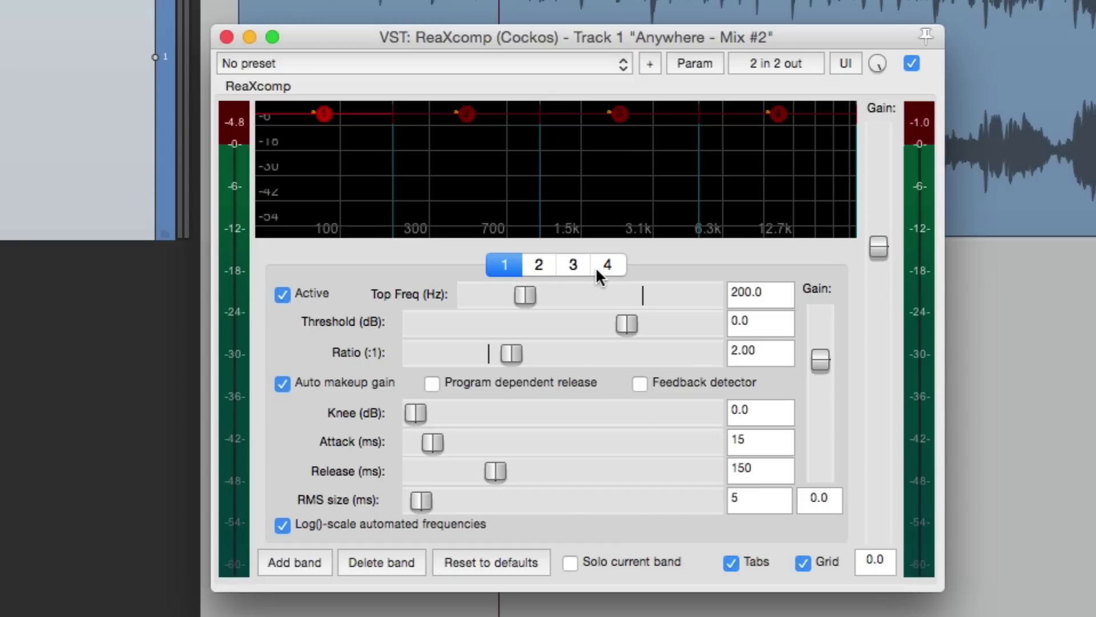
pyautogui.click(409, 556)
pyautogui.click(405, 558)
pyautogui.click(405, 558)
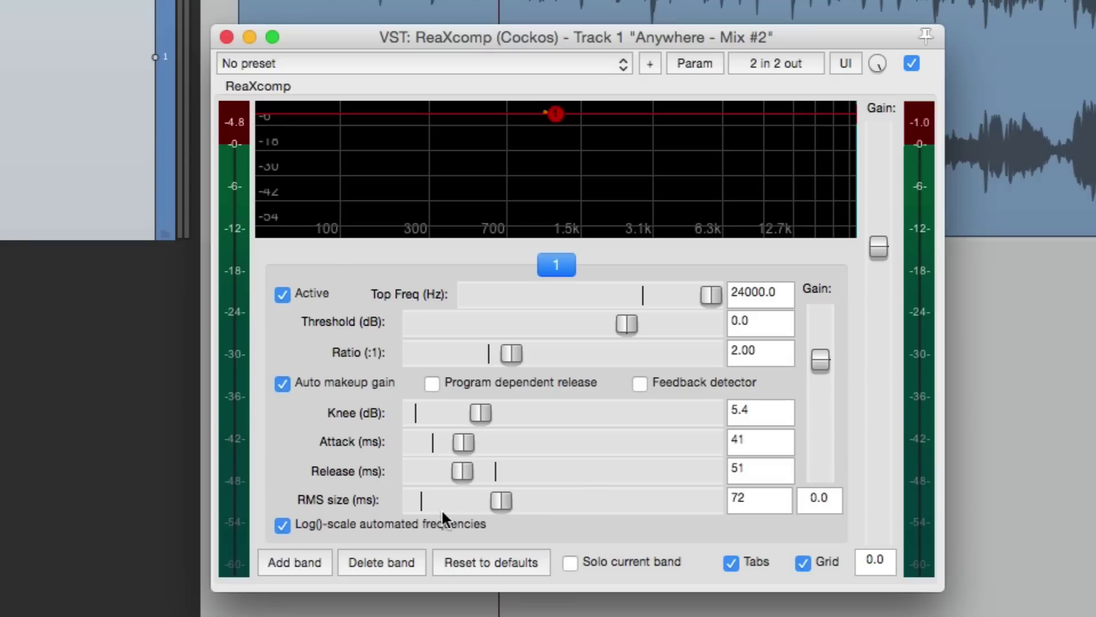
# Add three bands that copy band 1's knee, attack, release and RMS settings, and delete them again.
pyautogui.click(297, 561)
pyautogui.click(297, 561)
pyautogui.click(297, 560)
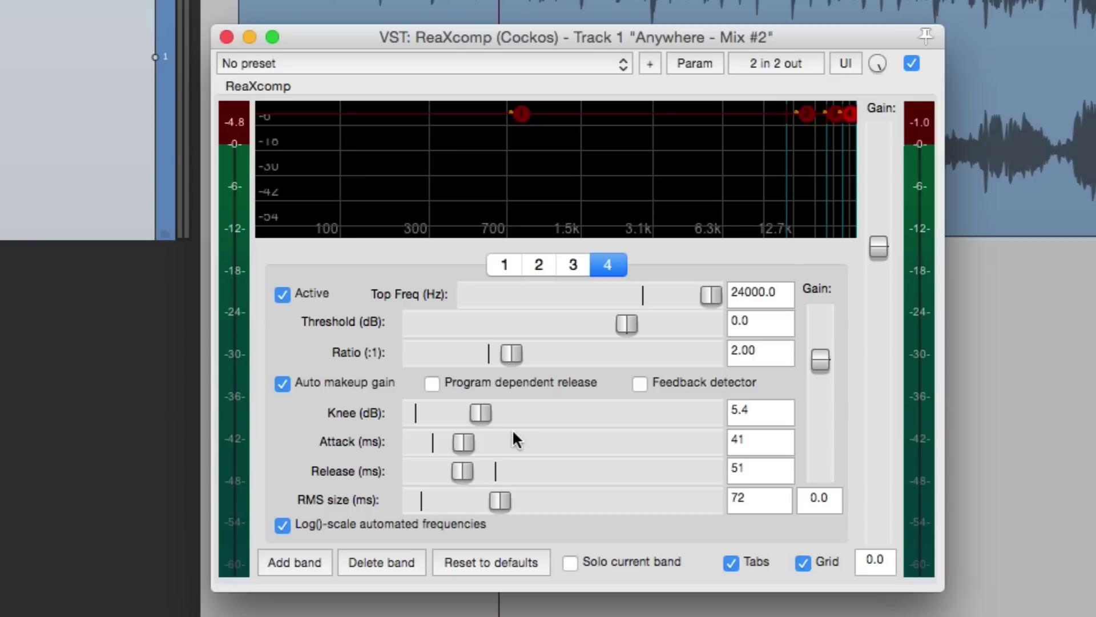
pyautogui.click(399, 557)
pyautogui.click(399, 557)
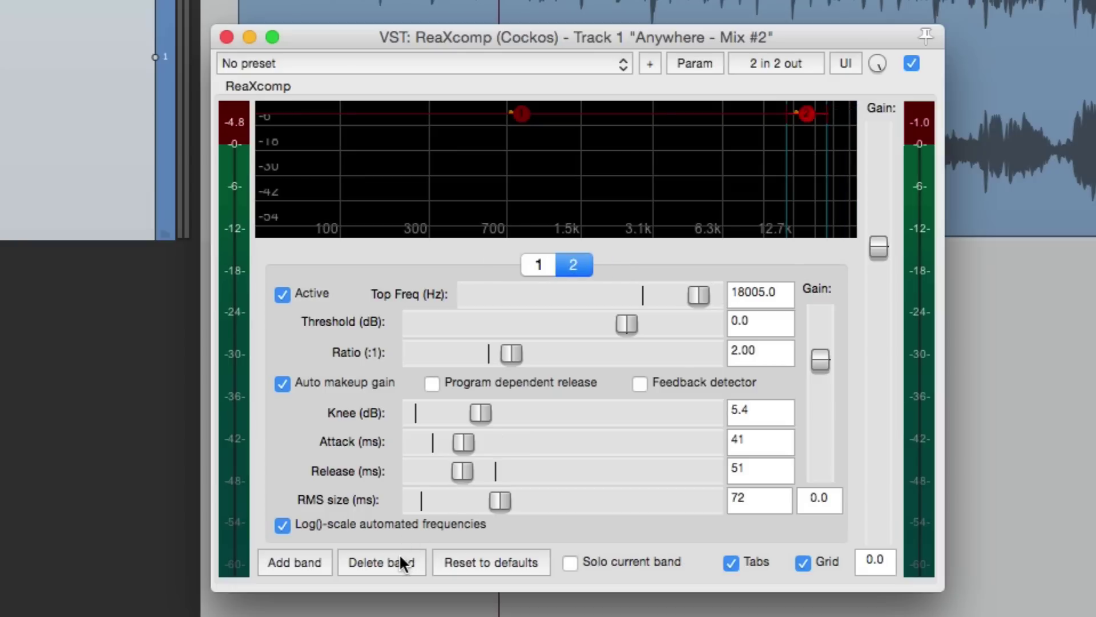
pyautogui.click(400, 556)
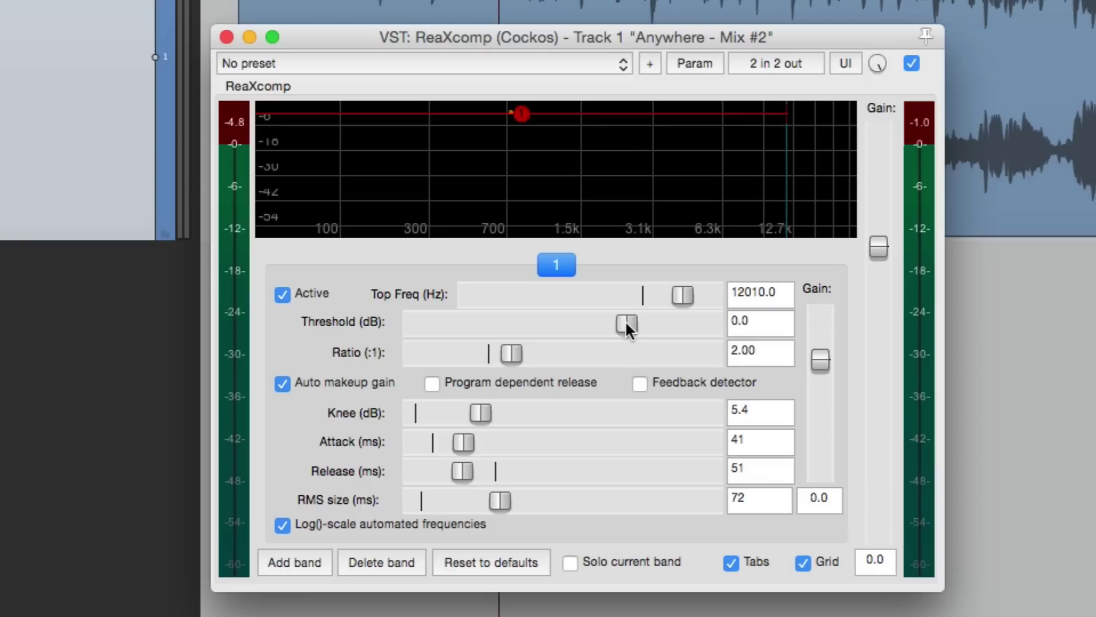
# Reset the band's ratio, knee, attack, release and RMS size to their default values.
pyautogui.doubleClick(510, 353)
pyautogui.doubleClick(483, 412)
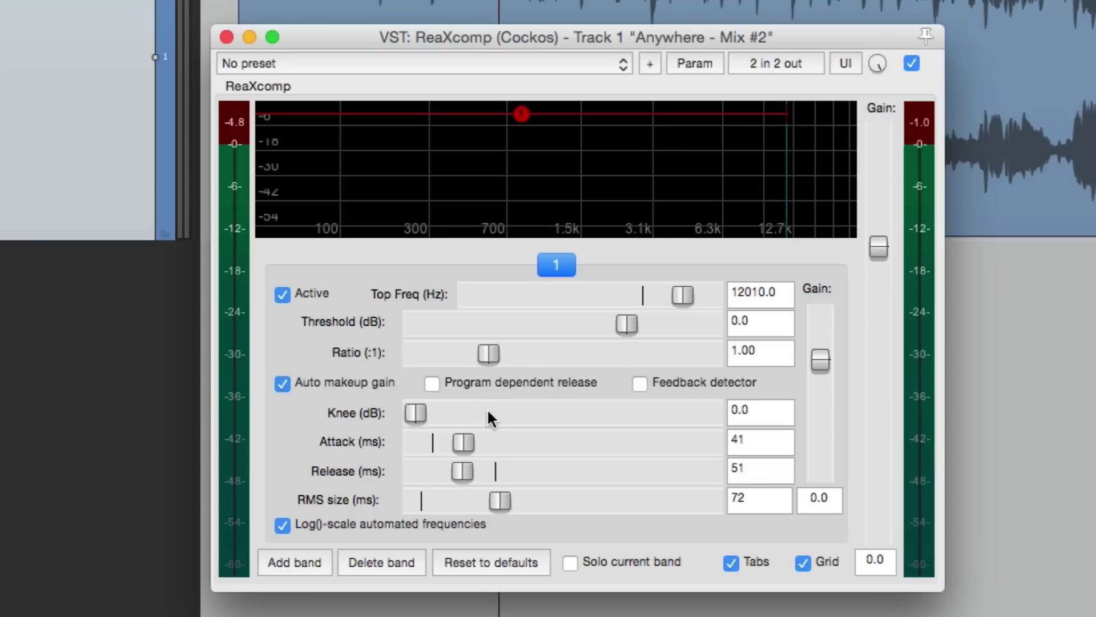
pyautogui.doubleClick(469, 442)
pyautogui.doubleClick(465, 471)
pyautogui.doubleClick(501, 503)
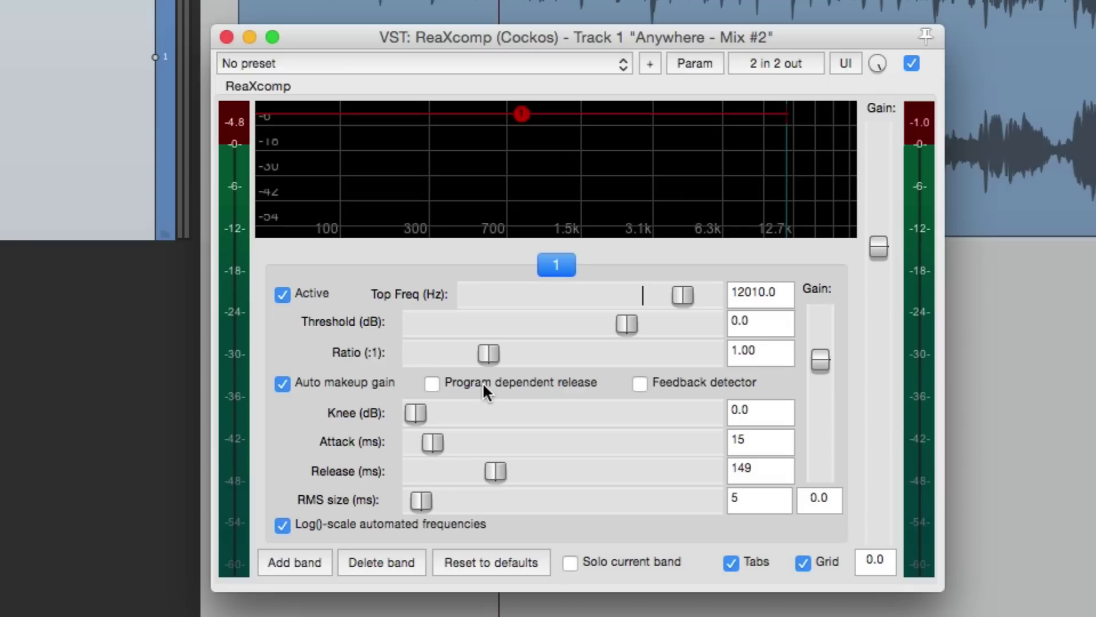
# Set the band's ratio to 2.
pyautogui.doubleClick(778, 354)
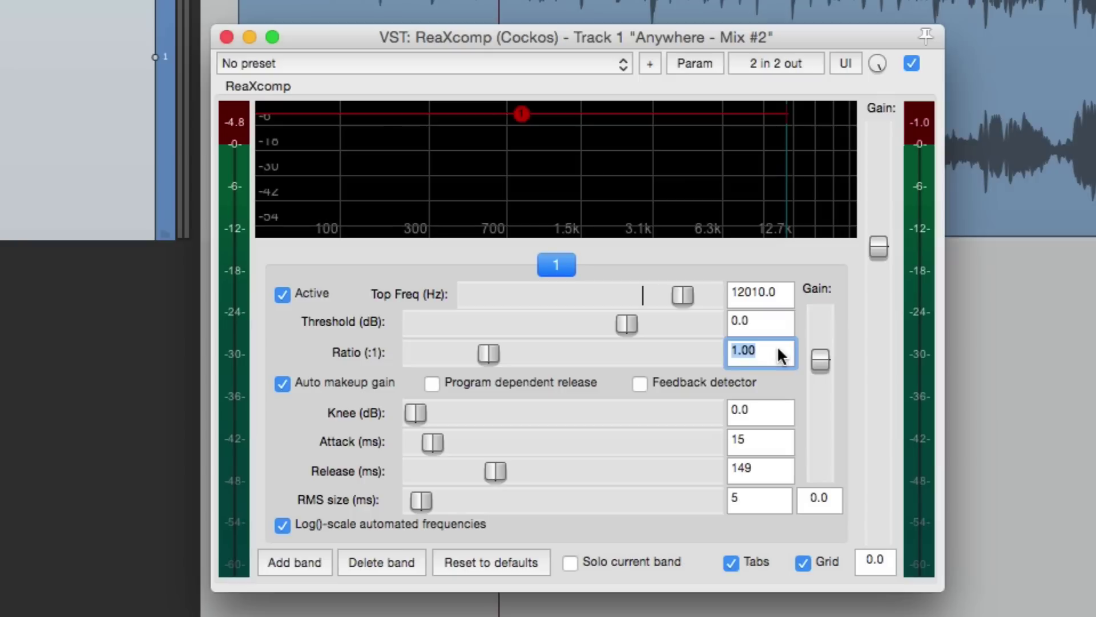
pyautogui.write('2')
pyautogui.press('Return')
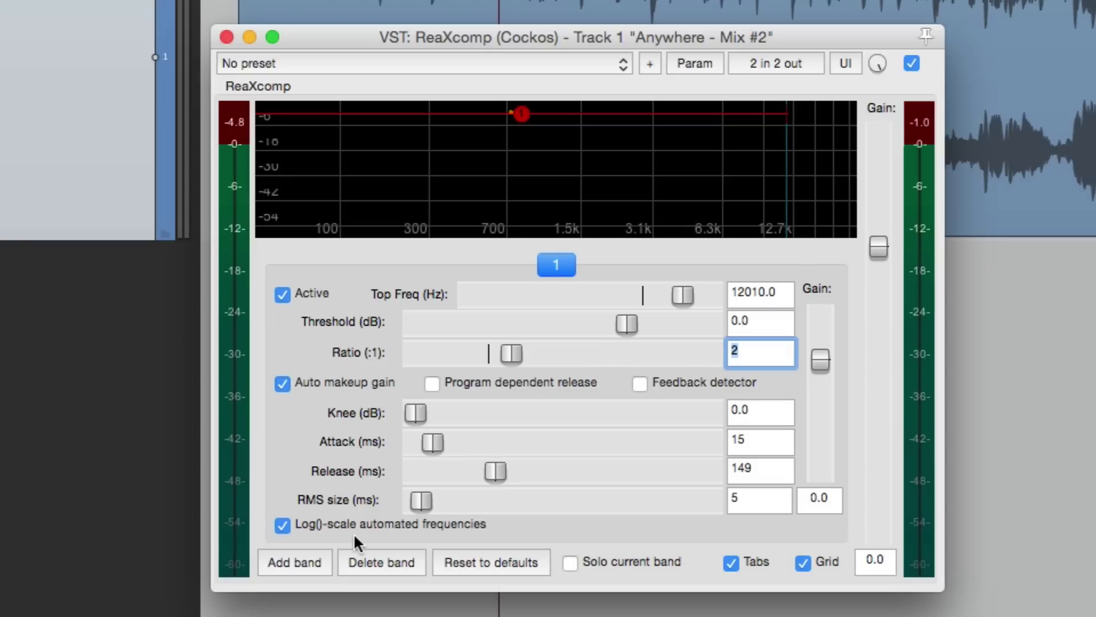
# Add two bands and move the lower crossover between 300 and 700 Hz and the upper one to just above 3.1 kHz.
pyautogui.click(310, 563)
pyautogui.click(310, 564)
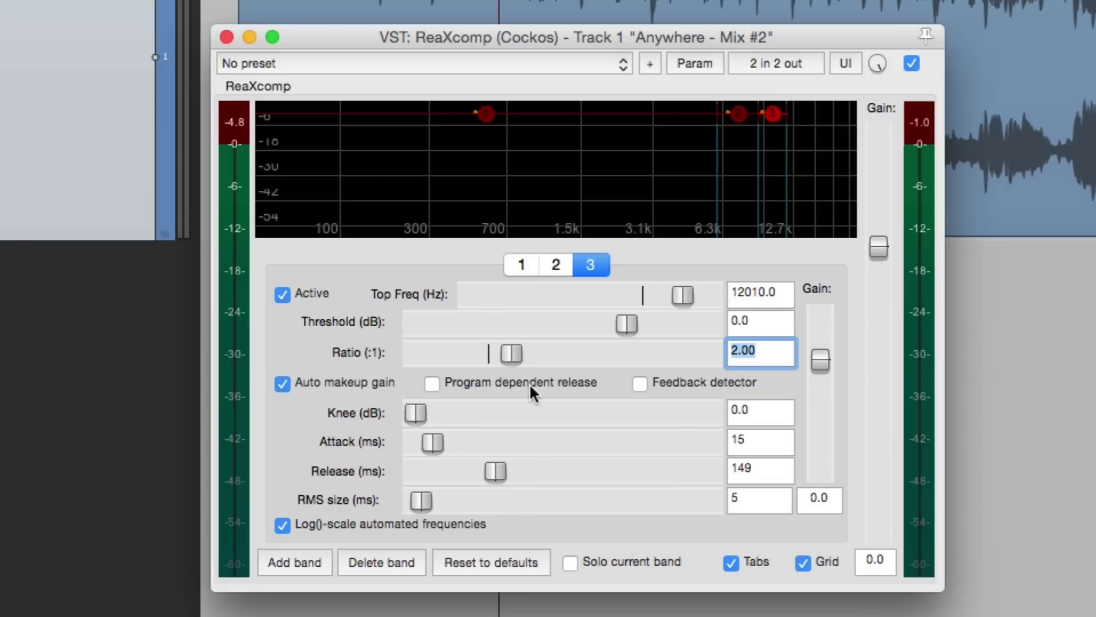
pyautogui.moveTo(716, 159); pyautogui.dragTo(465, 174)
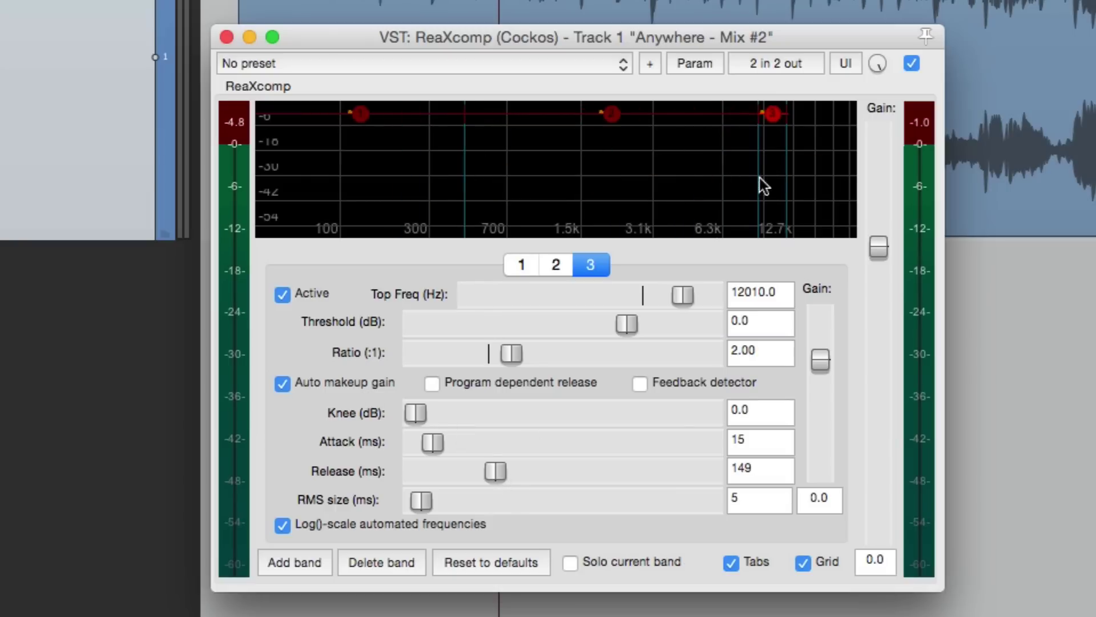
pyautogui.moveTo(764, 172); pyautogui.dragTo(657, 200)
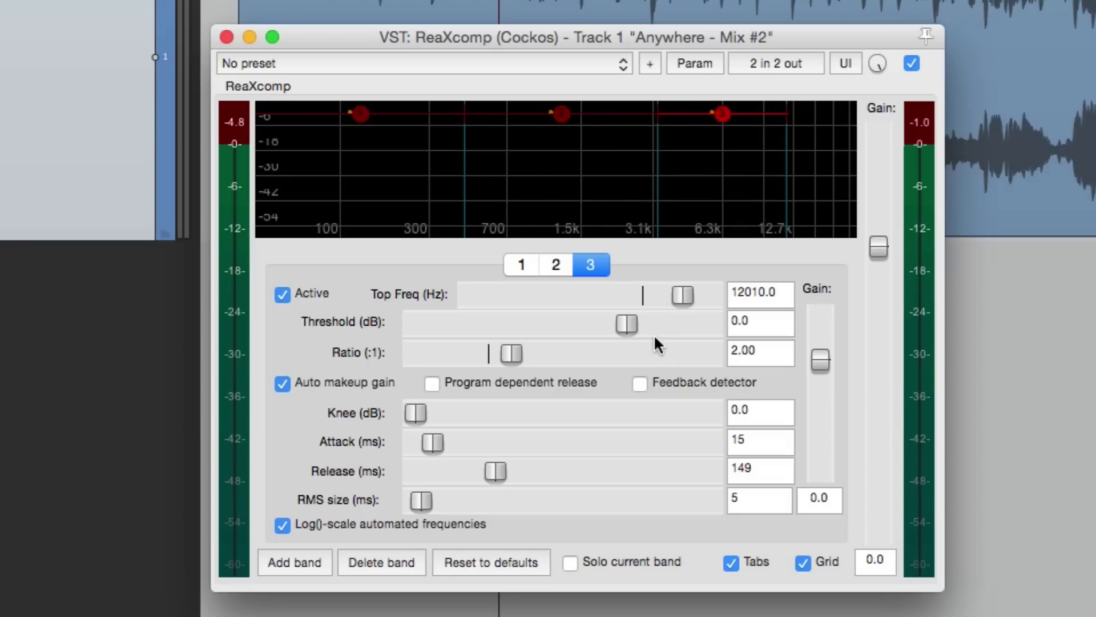
# With the band tabs temporarily hidden, move the upper crossover to just under 4 kHz and extend band 3 to 24000 Hz.
pyautogui.click(731, 563)
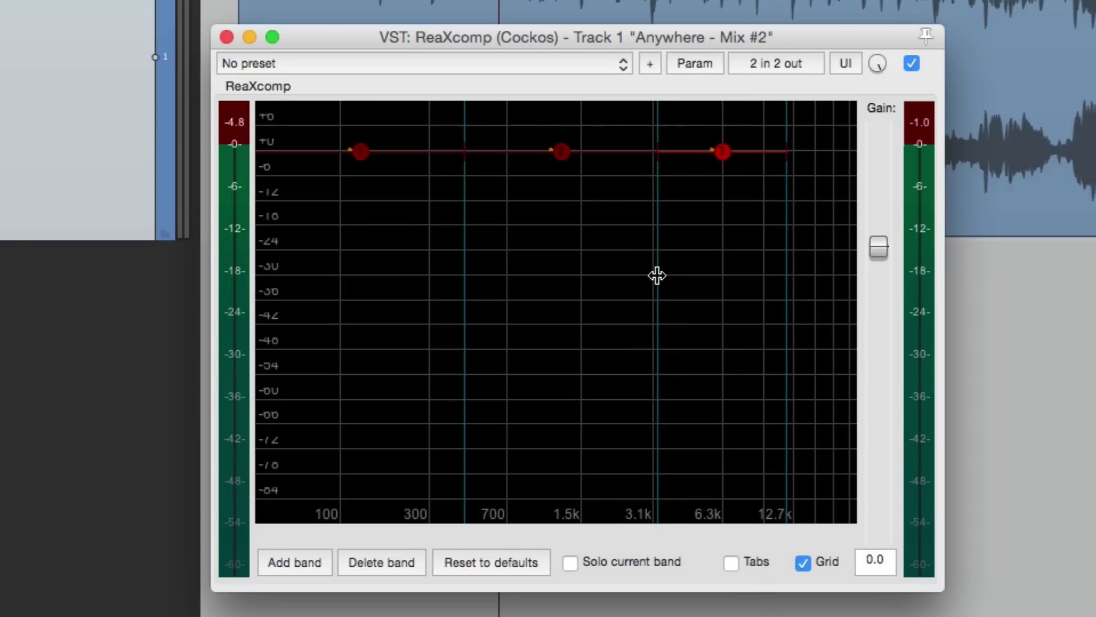
pyautogui.moveTo(657, 276); pyautogui.dragTo(610, 283)
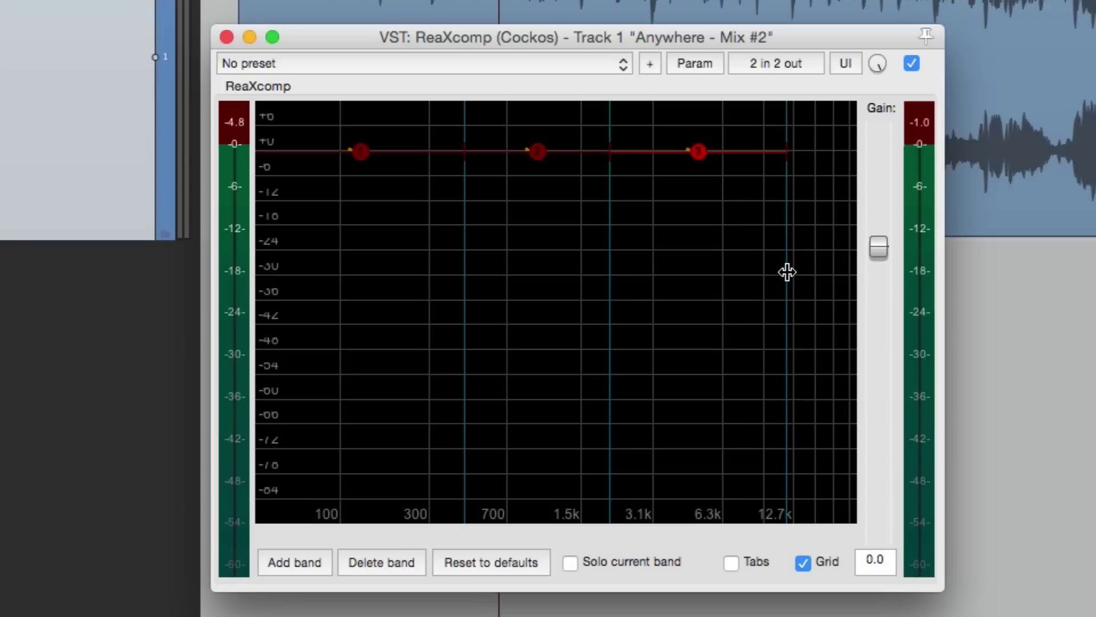
pyautogui.moveTo(787, 273); pyautogui.dragTo(871, 277)
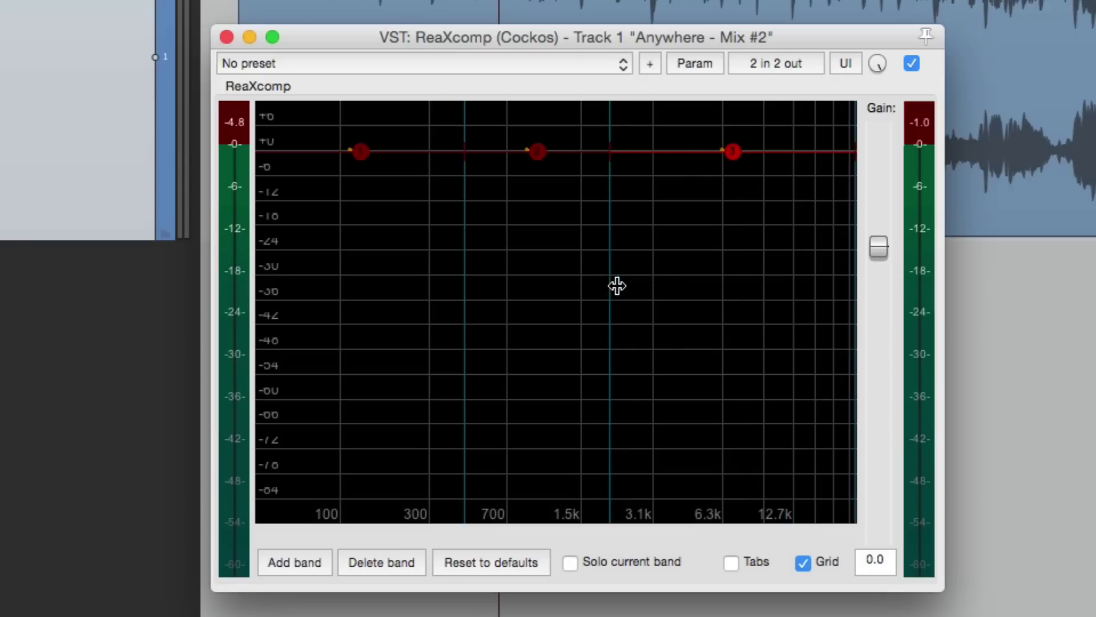
pyautogui.moveTo(609, 286); pyautogui.dragTo(673, 294)
pyautogui.click(732, 563)
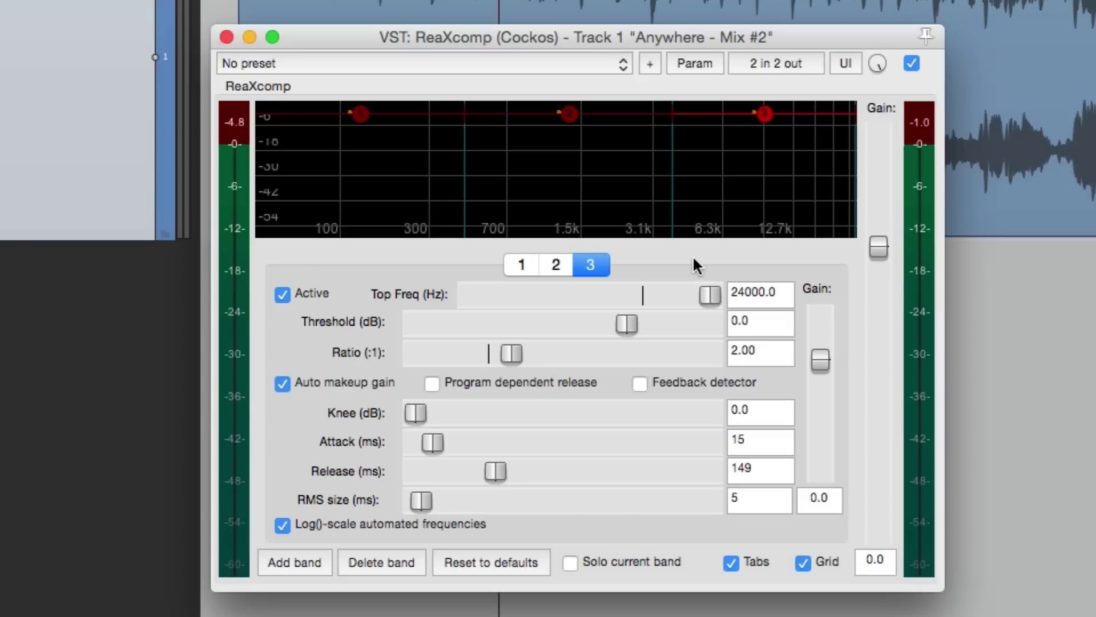
# Lower band 2's threshold to -11.0 dB and set its top frequency to 3991.2 Hz.
pyautogui.moveTo(571, 115)
pyautogui.mouseDown()
pyautogui.moveTo(569, 160)
pyautogui.moveTo(568, 137)
pyautogui.mouseUp()
pyautogui.moveTo(675, 166)
pyautogui.mouseDown()
pyautogui.moveTo(714, 183)
pyautogui.moveTo(638, 182)
pyautogui.moveTo(677, 189)
pyautogui.mouseUp()
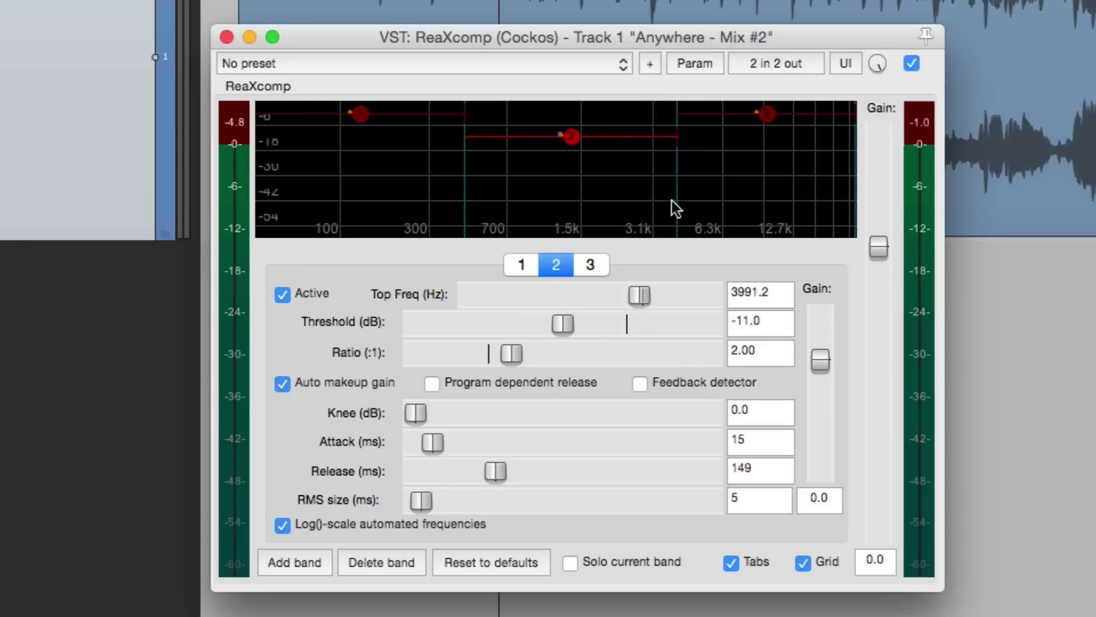
# Reset band 2's threshold to 0.0 dB, and try soloing bands 2, 1 and 3 in turn before switching solo off.
pyautogui.doubleClick(556, 323)
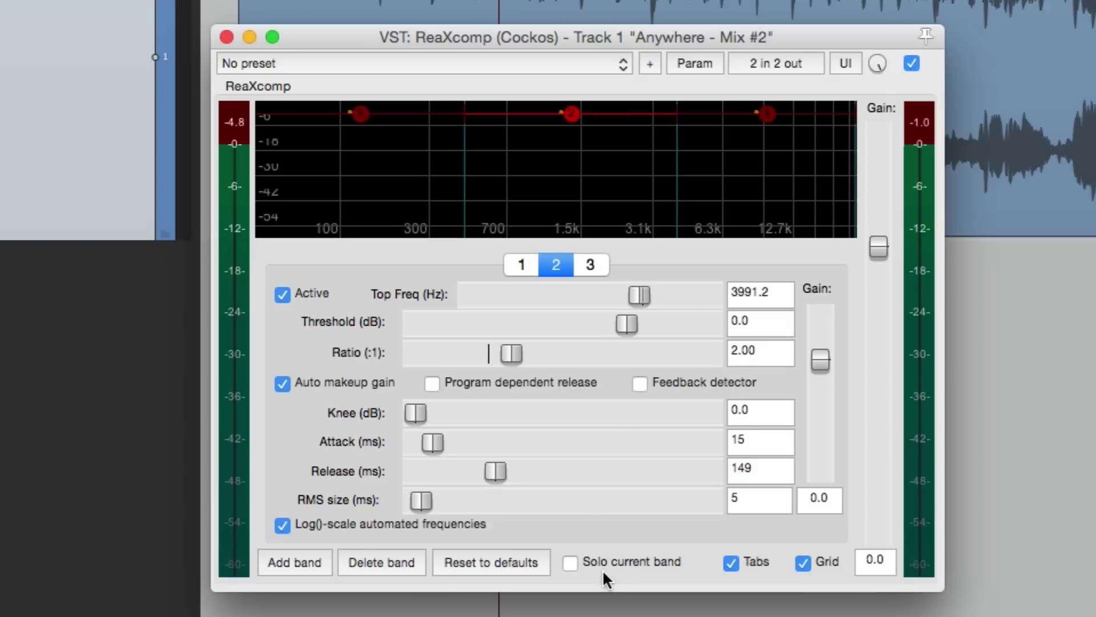
pyautogui.click(570, 564)
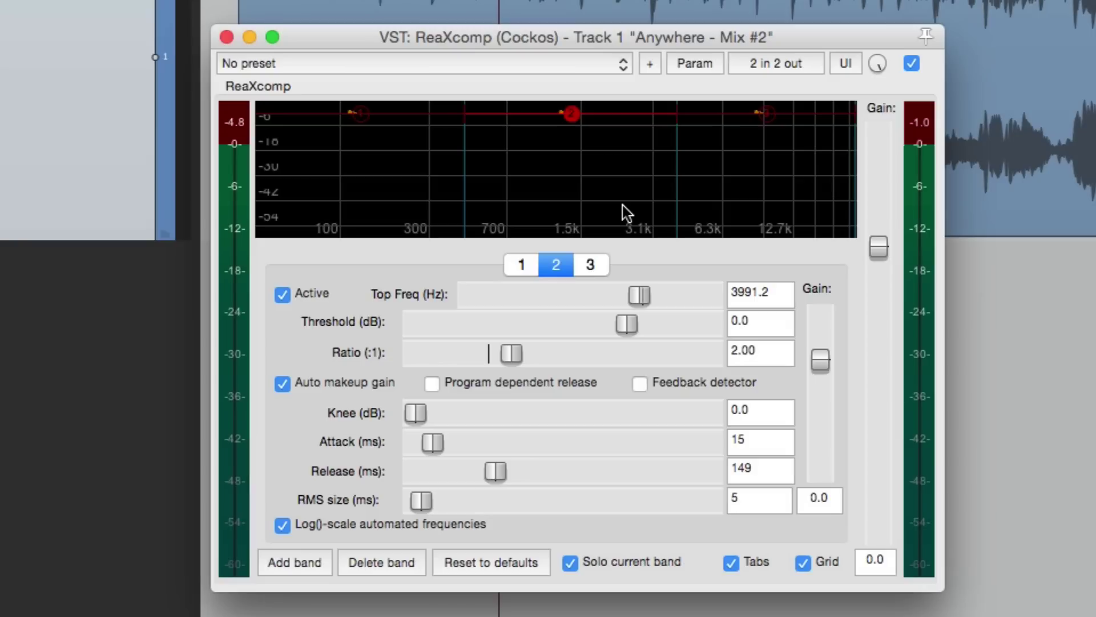
pyautogui.click(358, 117)
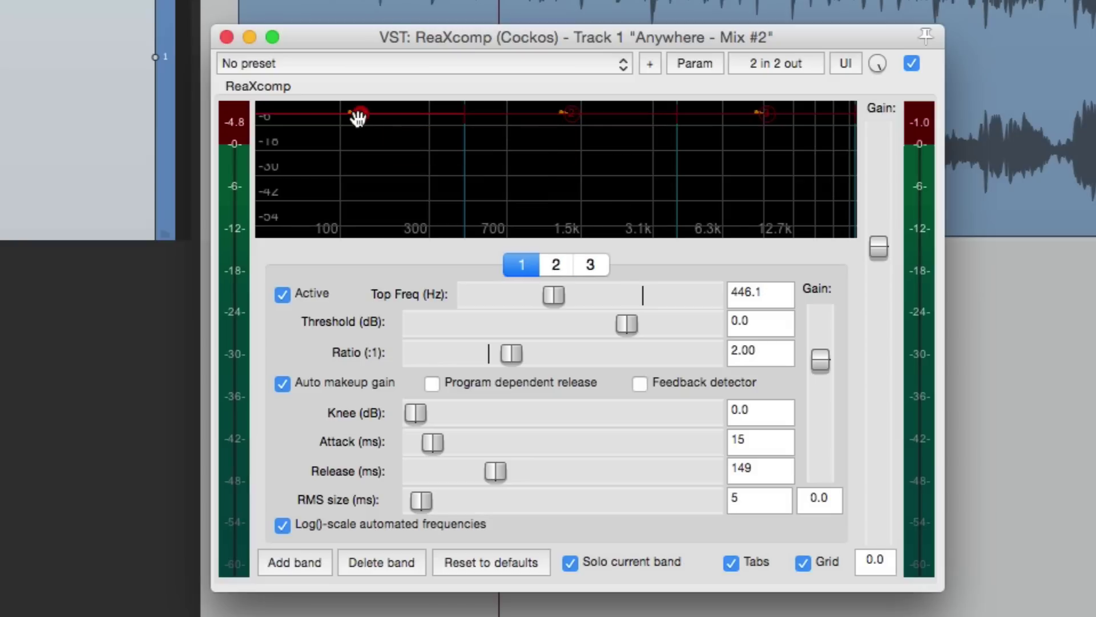
pyautogui.click(571, 113)
pyautogui.click(768, 113)
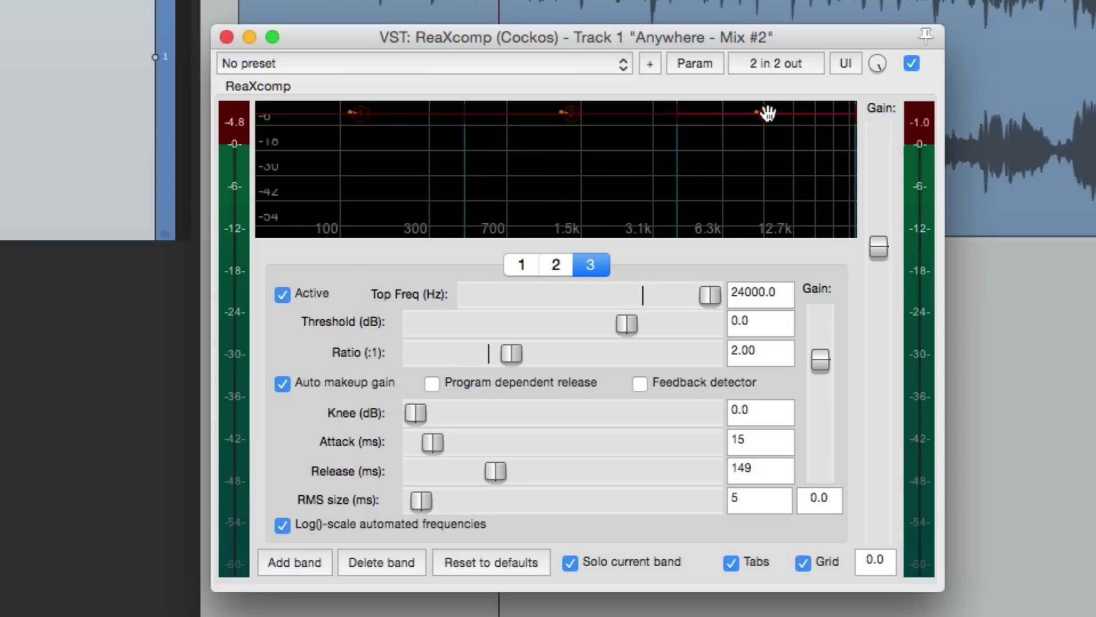
pyautogui.click(569, 563)
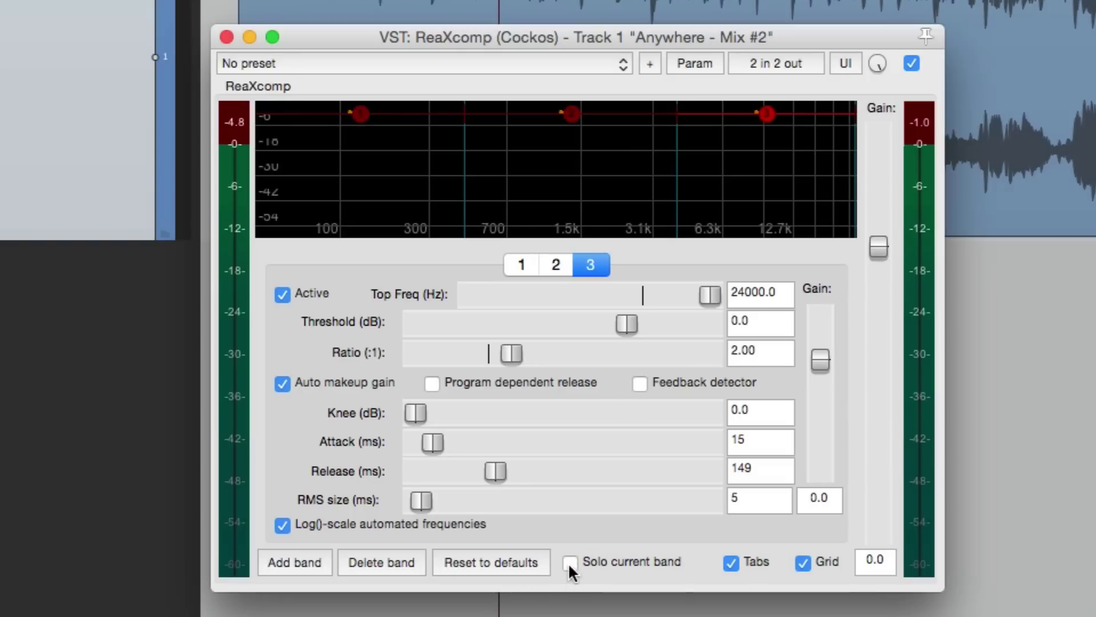
# Play the mix through all three bands, resetting the output peak meter during playback.
pyautogui.press('space')
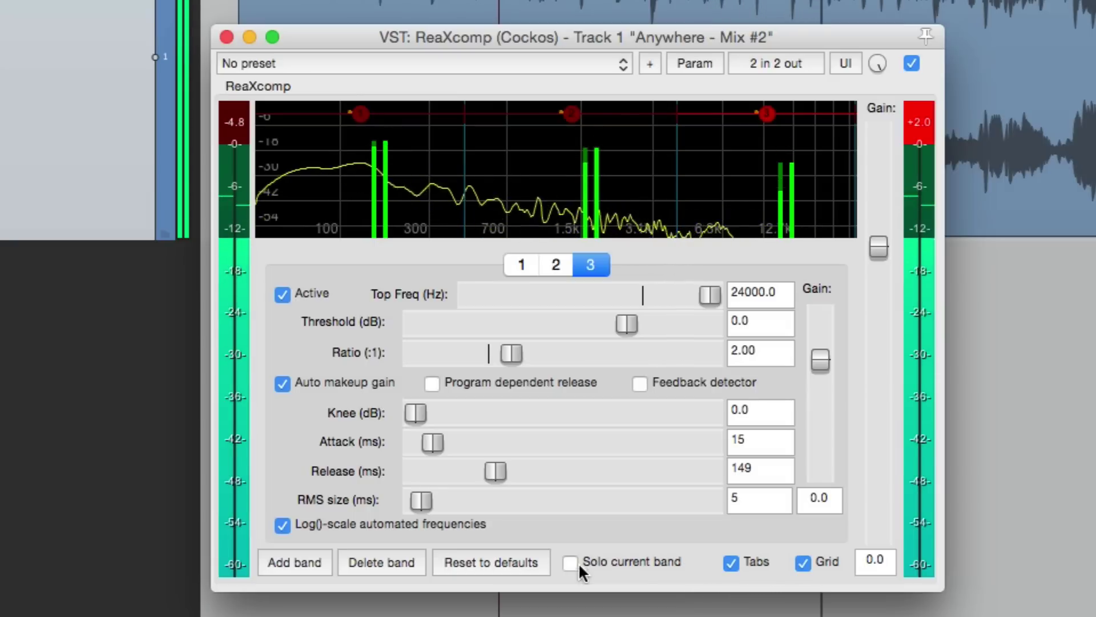
pyautogui.click(919, 123)
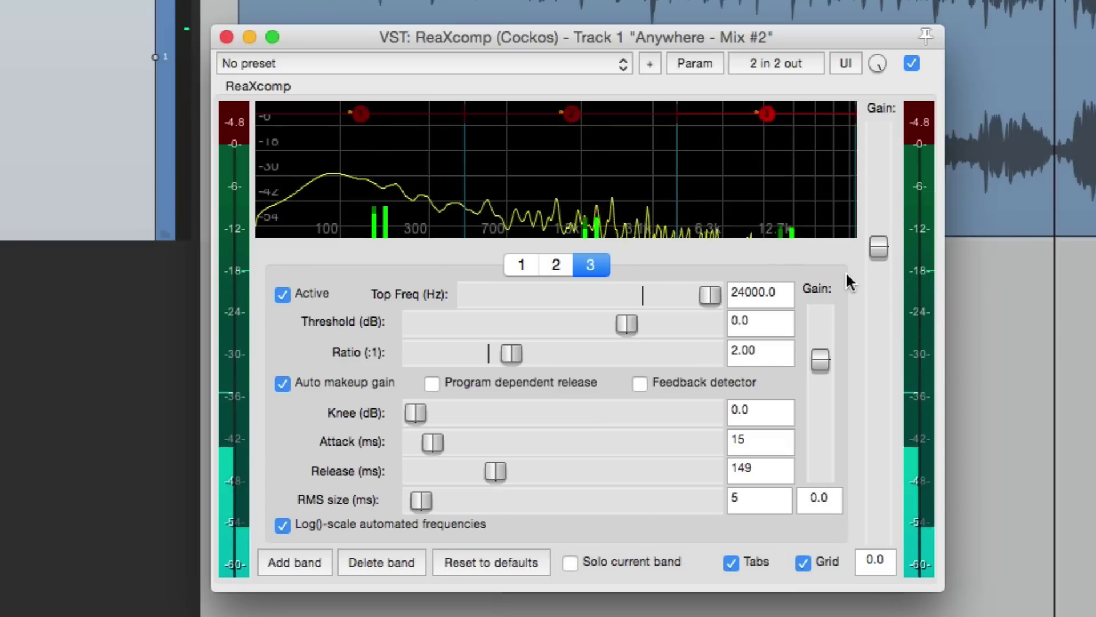
pyautogui.press('space')
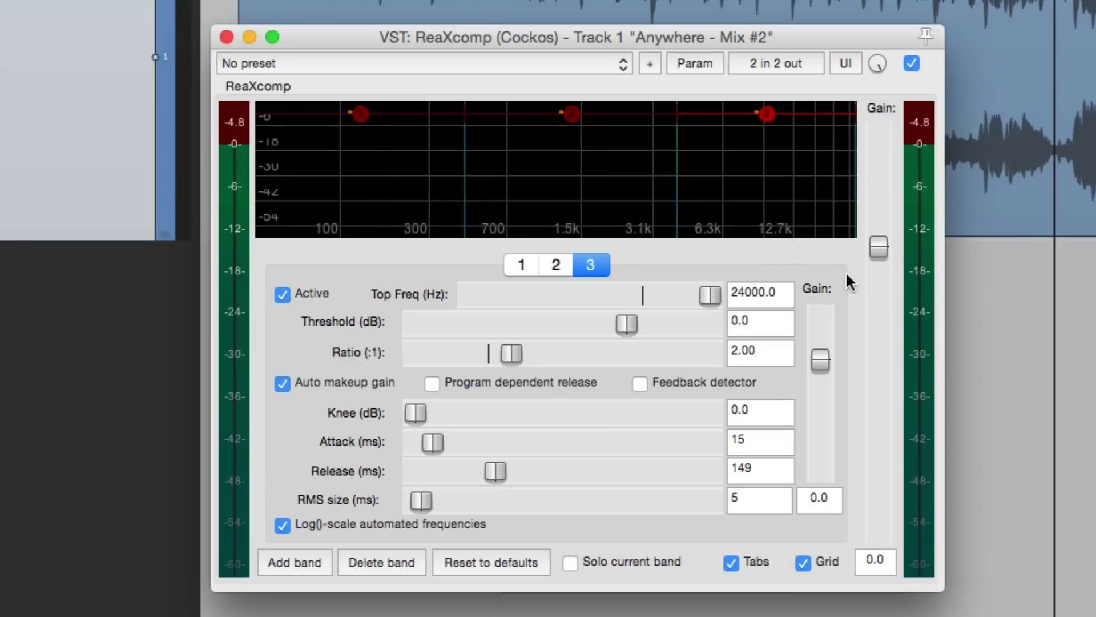
# Solo band 1 and set its top frequency to 286.5 Hz while listening to playback.
pyautogui.click(362, 113)
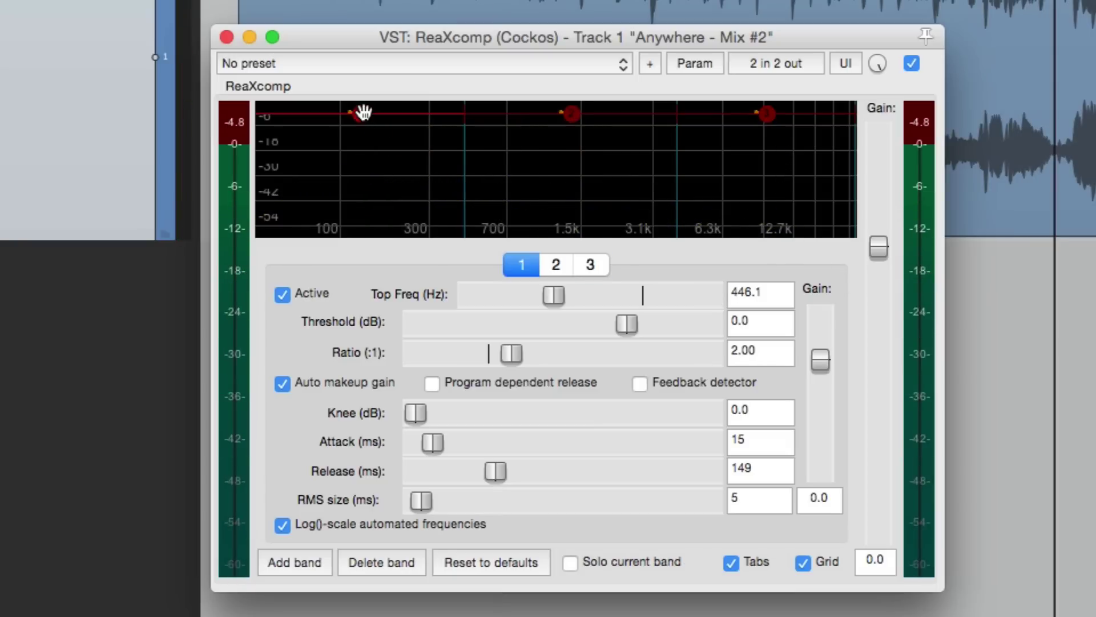
pyautogui.click(570, 563)
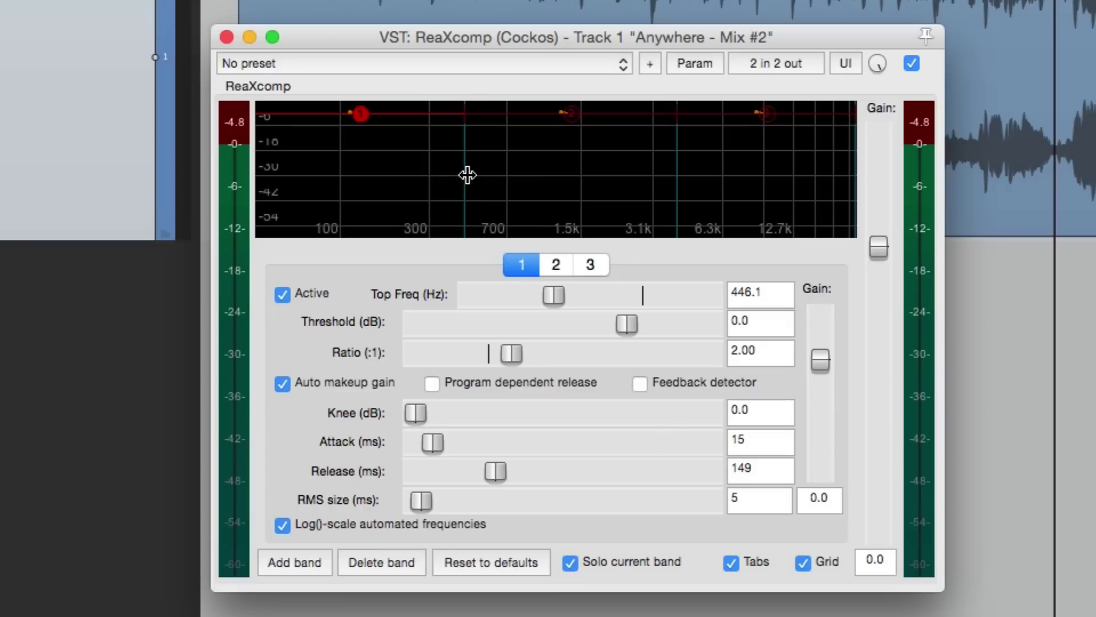
pyautogui.press('space')
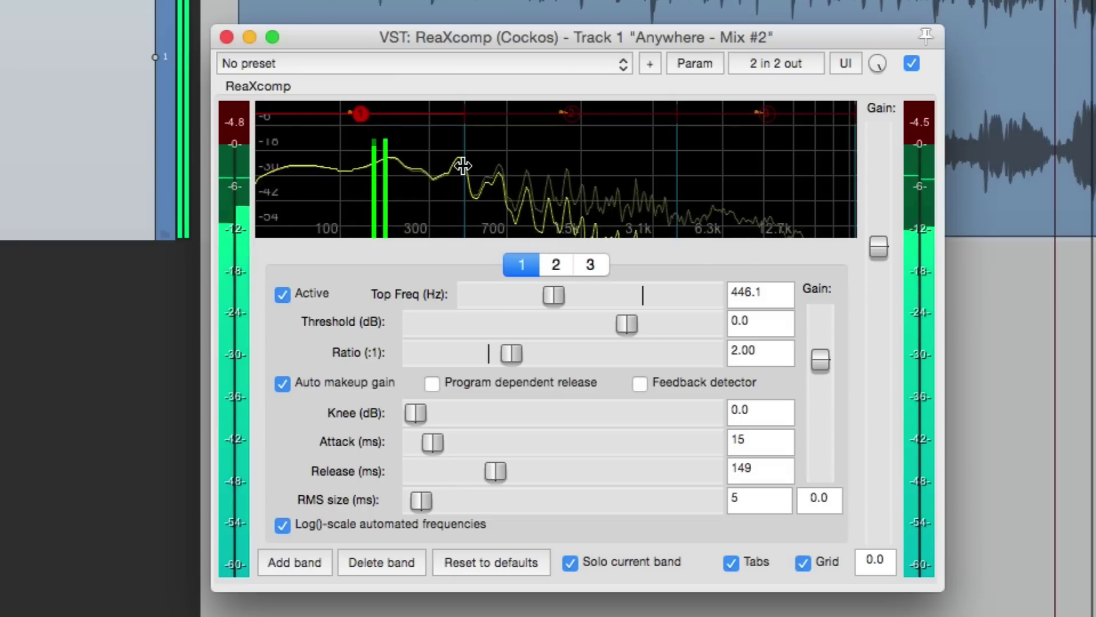
pyautogui.moveTo(465, 166); pyautogui.dragTo(424, 172)
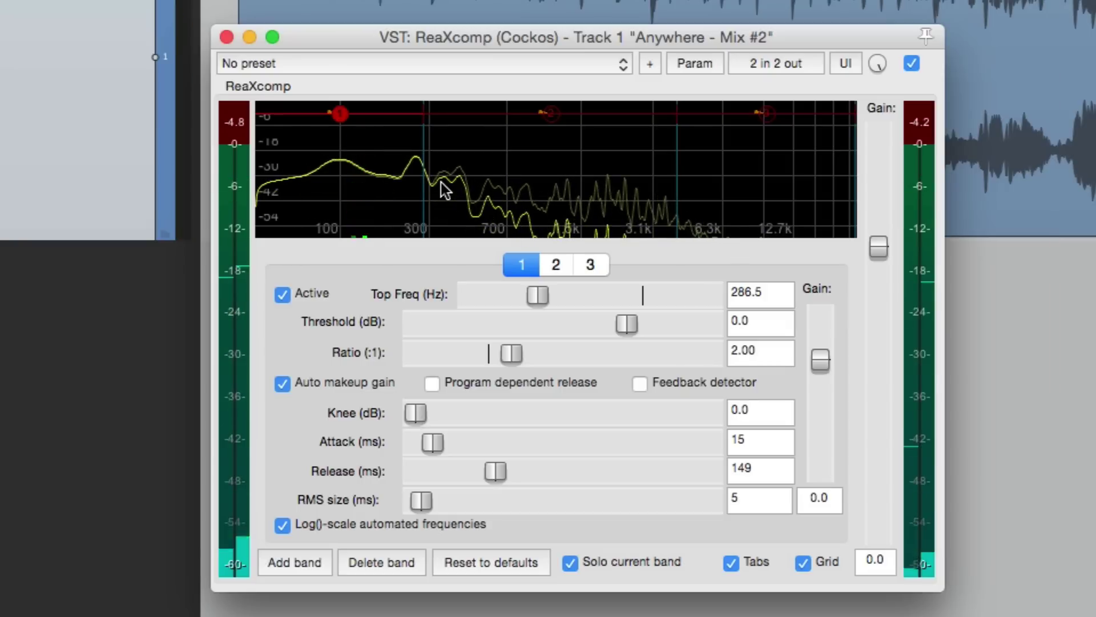
pyautogui.press('space')
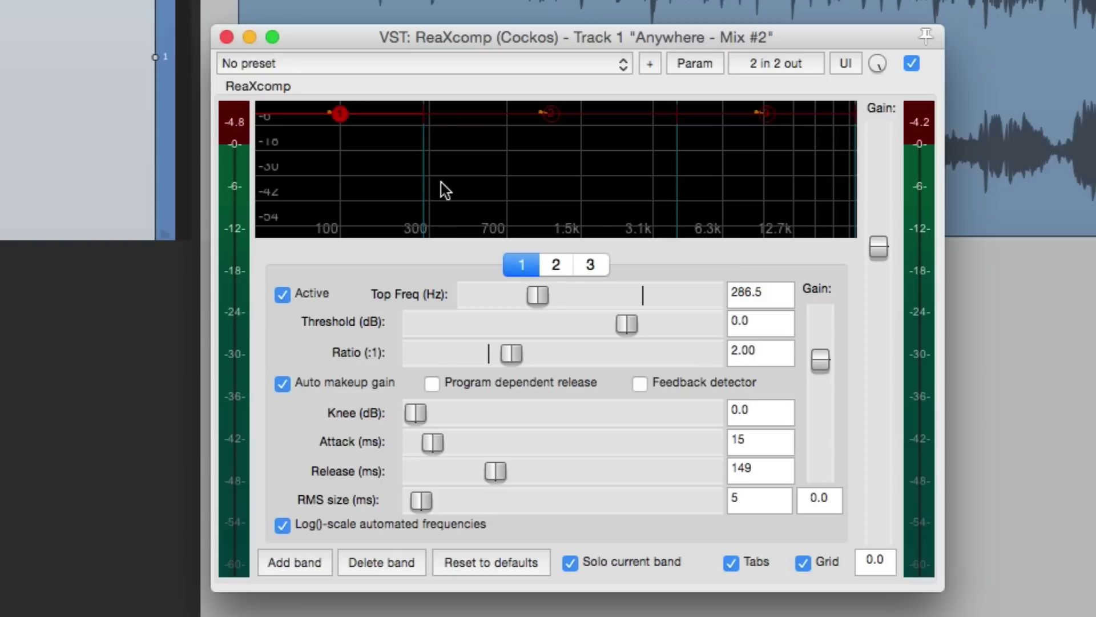
# With band 3 soloed, move the upper crossover to 5440.2 Hz while listening to playback.
pyautogui.click(740, 119)
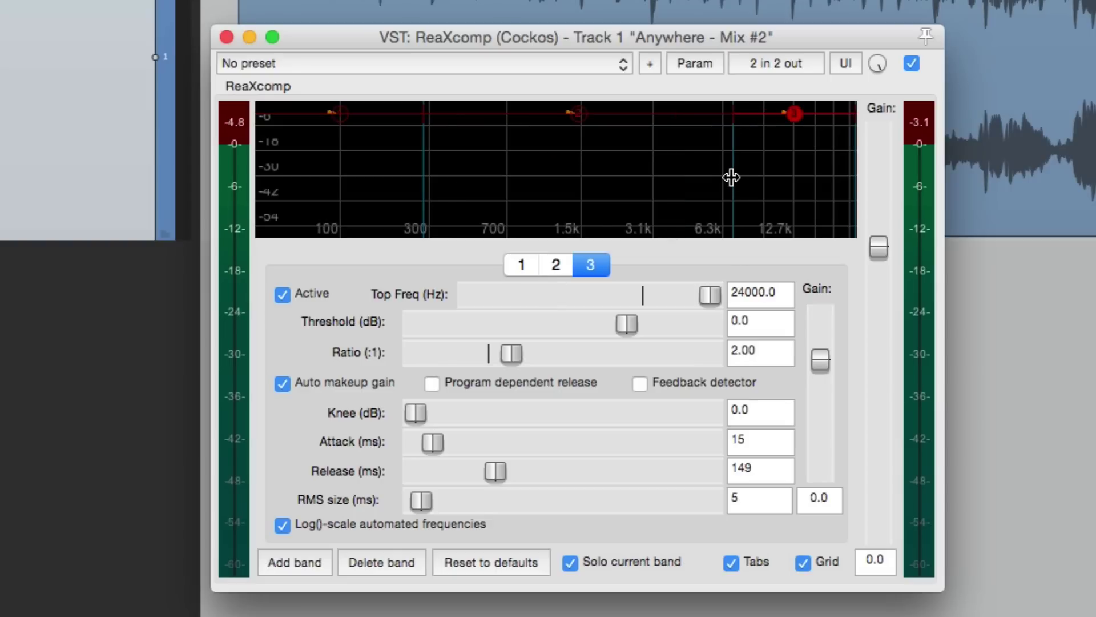
pyautogui.press('space')
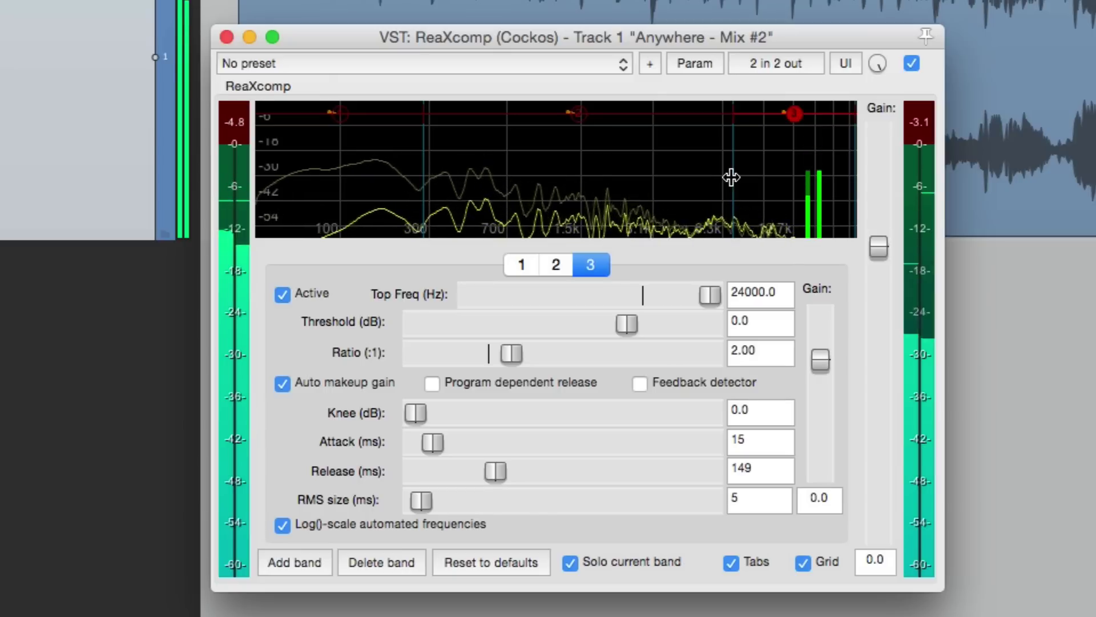
pyautogui.moveTo(725, 177)
pyautogui.mouseDown()
pyautogui.moveTo(577, 183)
pyautogui.moveTo(727, 175)
pyautogui.moveTo(707, 174)
pyautogui.mouseUp()
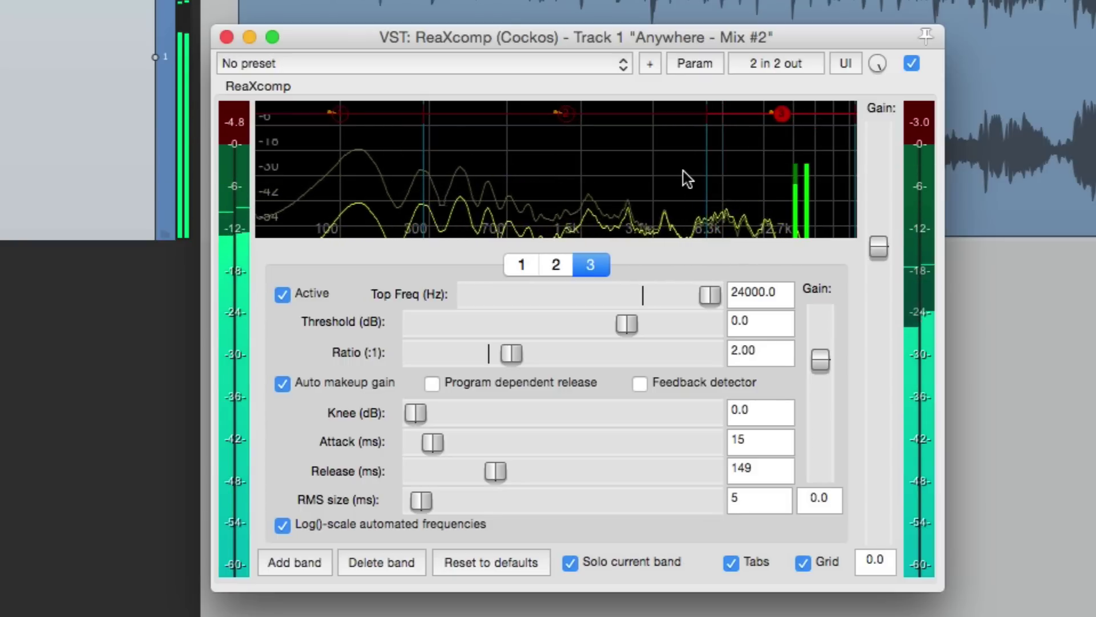
pyautogui.press('space')
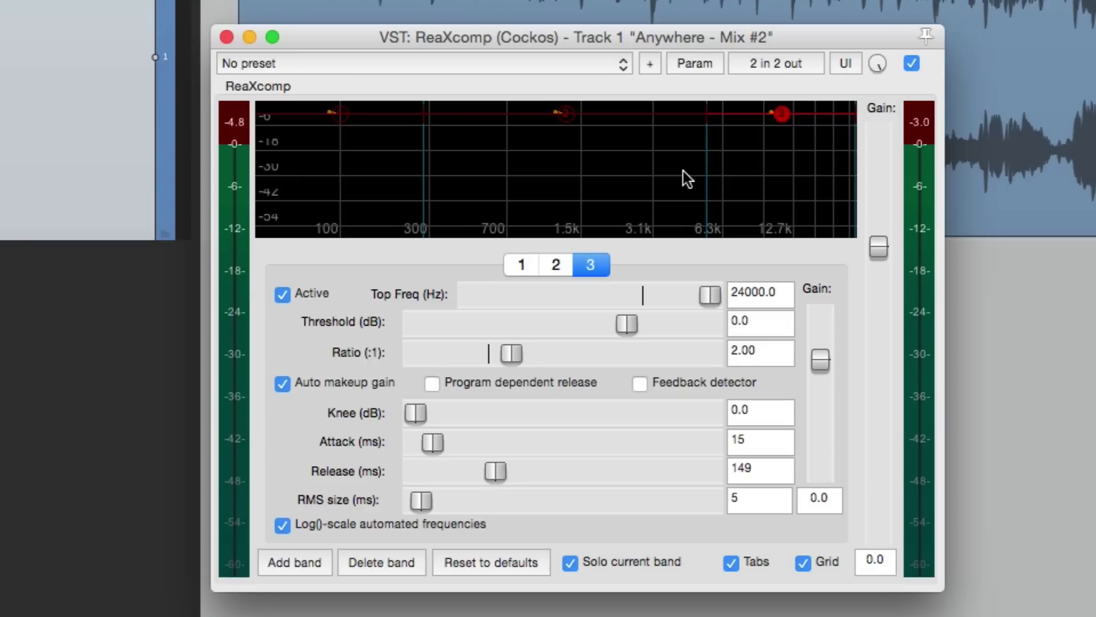
# With band 2 soloed during playback, fine-tune the upper crossover to 5566.3 Hz and the lower one to 317.6 Hz.
pyautogui.click(567, 114)
pyautogui.press('space')
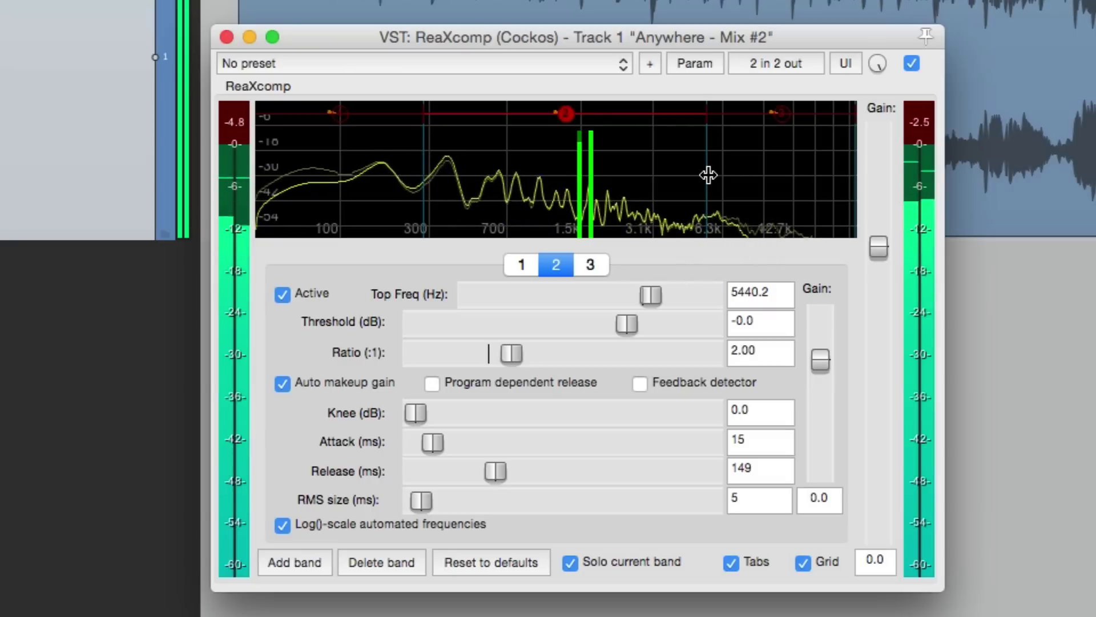
pyautogui.moveTo(708, 175)
pyautogui.mouseDown()
pyautogui.moveTo(692, 176)
pyautogui.moveTo(710, 179)
pyautogui.mouseUp()
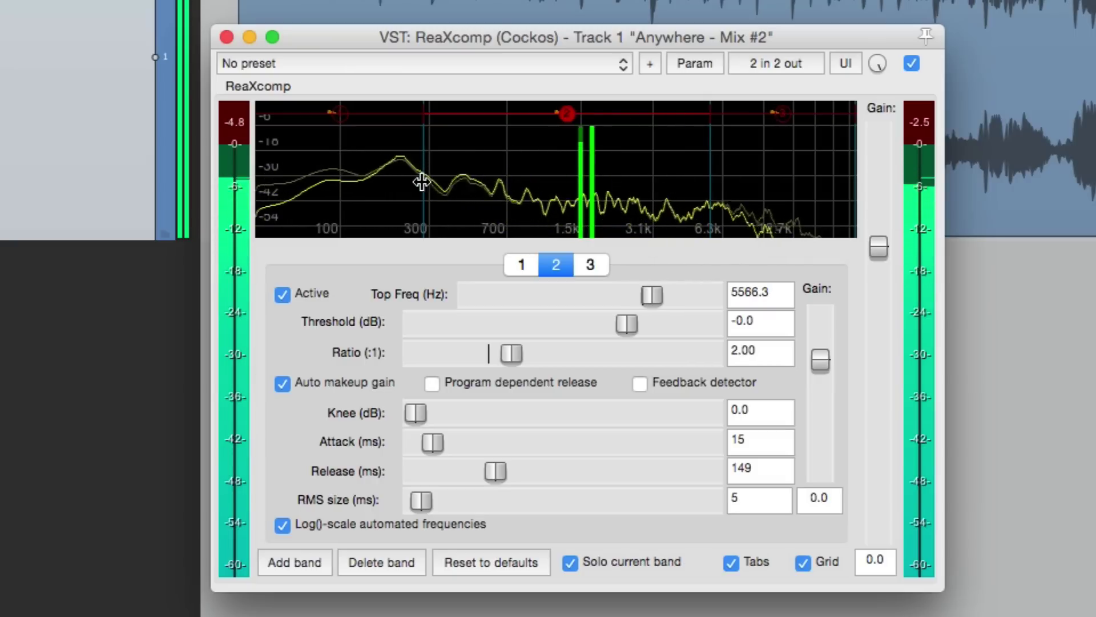
pyautogui.moveTo(421, 179)
pyautogui.mouseDown()
pyautogui.moveTo(412, 185)
pyautogui.moveTo(432, 186)
pyautogui.mouseUp()
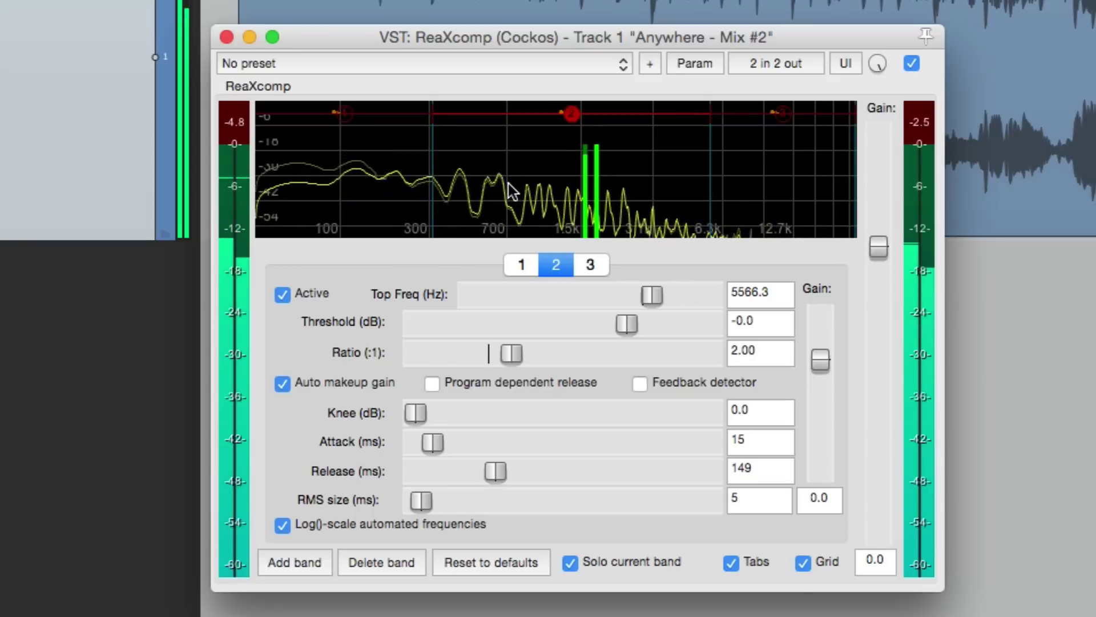
pyautogui.press('space')
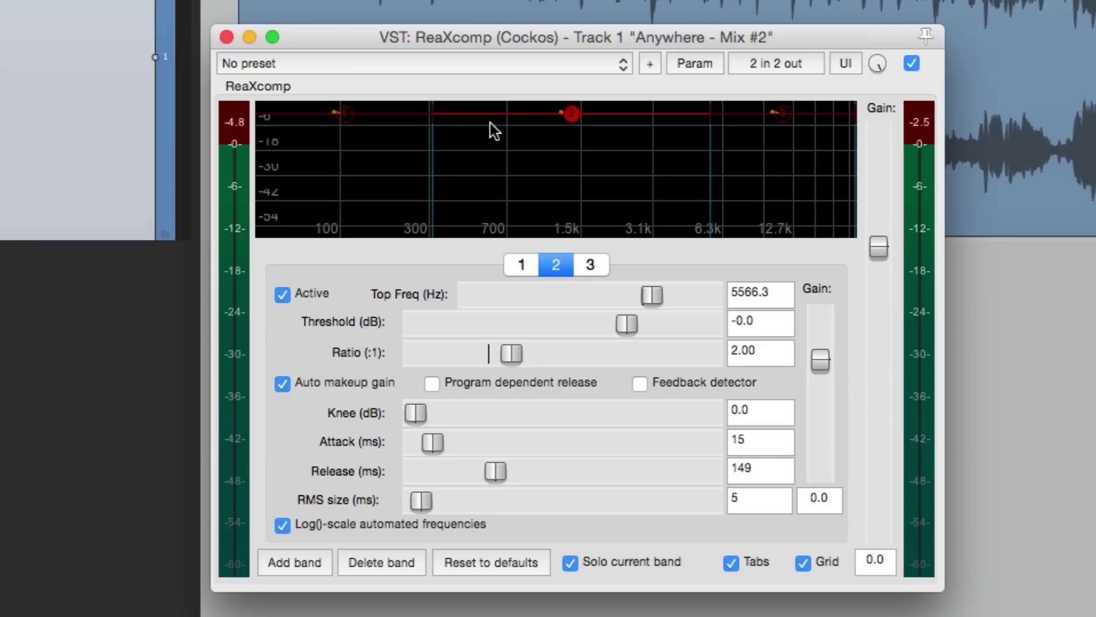
# Switch off band solo and compare the playing mix with the compressor bypassed and active.
pyautogui.click(570, 563)
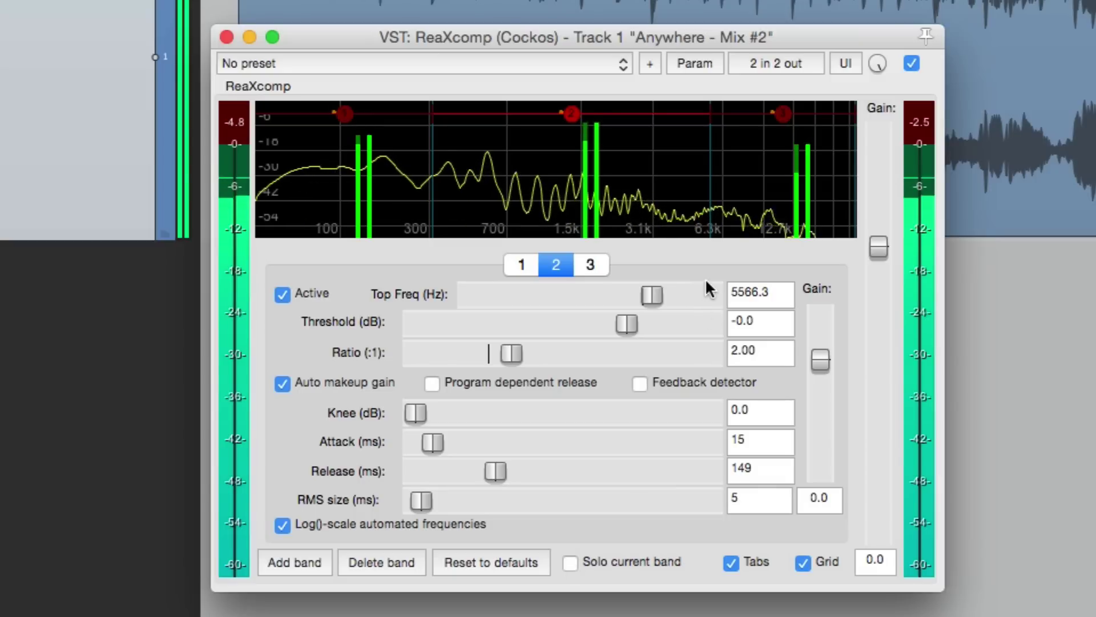
pyautogui.click(912, 64)
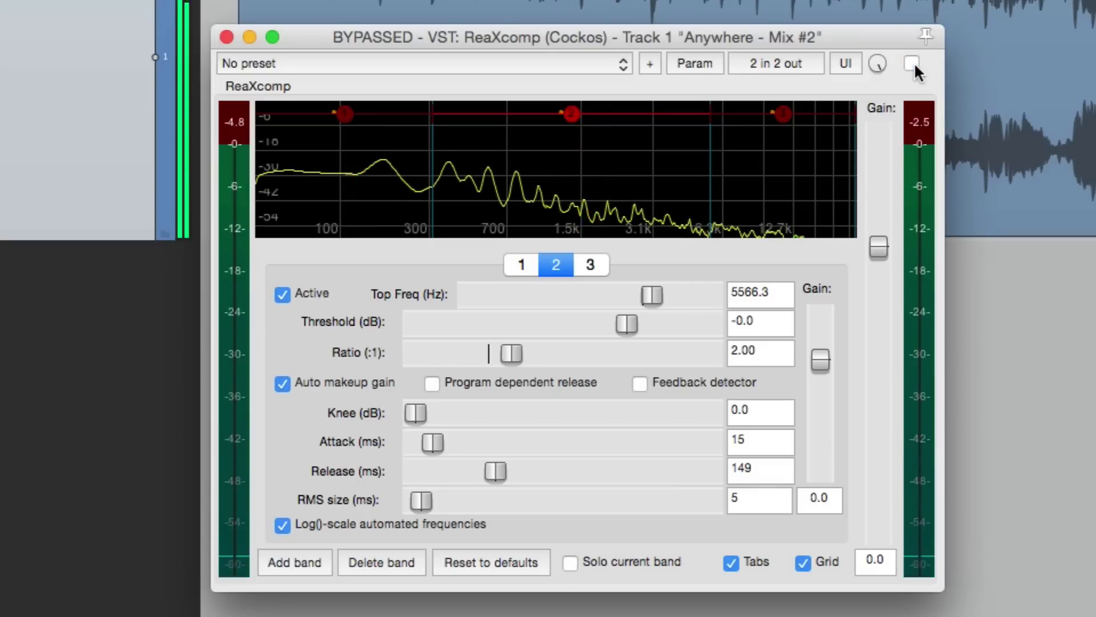
pyautogui.click(913, 65)
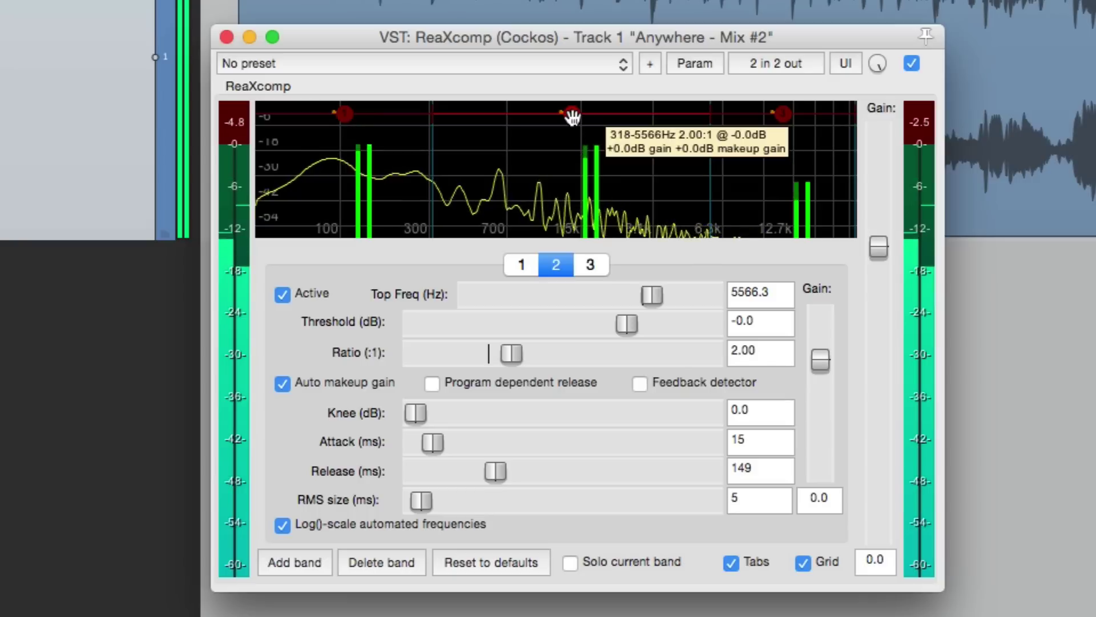
# During playback, lower the thresholds of bands 1 and 2 to -5.5 dB and band 3 to -5.0 dB.
pyautogui.moveTo(570, 113); pyautogui.dragTo(572, 125)
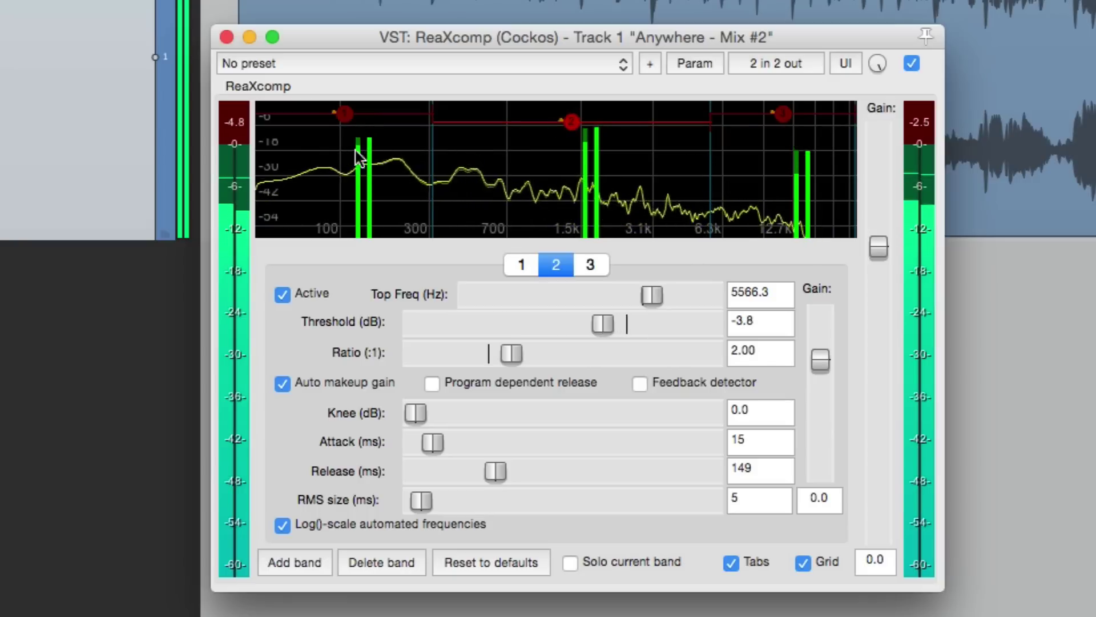
pyautogui.moveTo(342, 118); pyautogui.dragTo(346, 128)
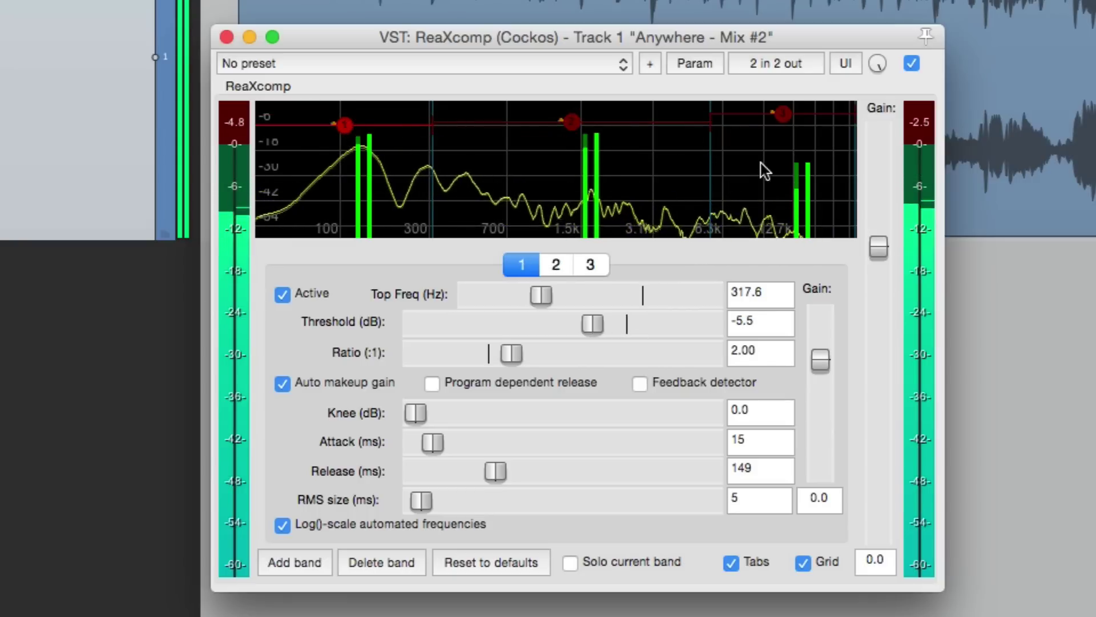
pyautogui.moveTo(783, 113); pyautogui.dragTo(786, 128)
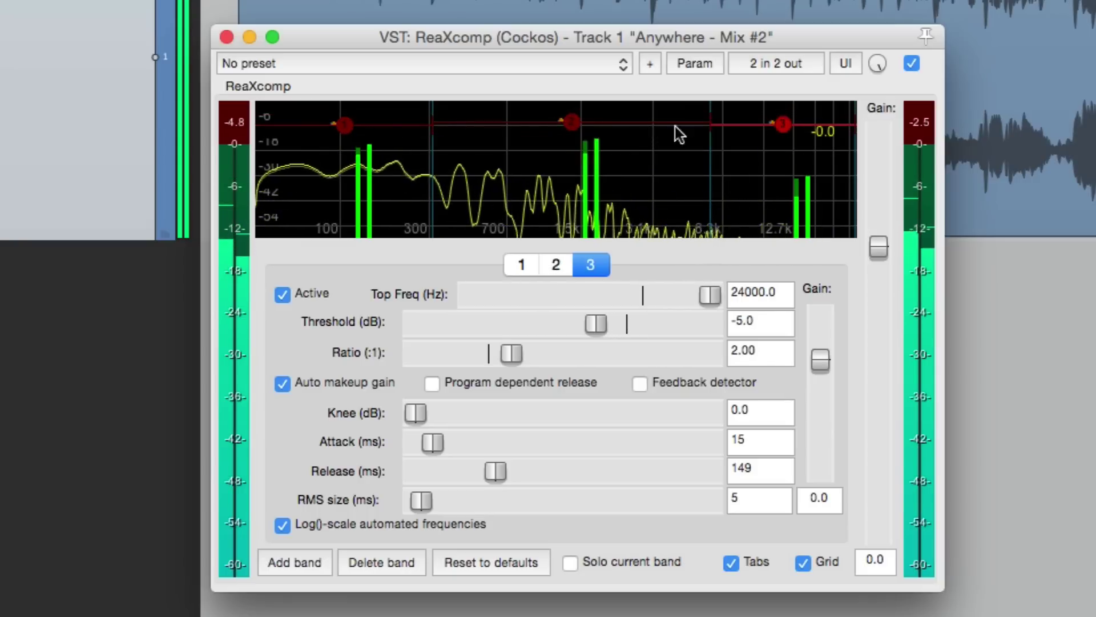
pyautogui.moveTo(573, 121); pyautogui.dragTo(573, 127)
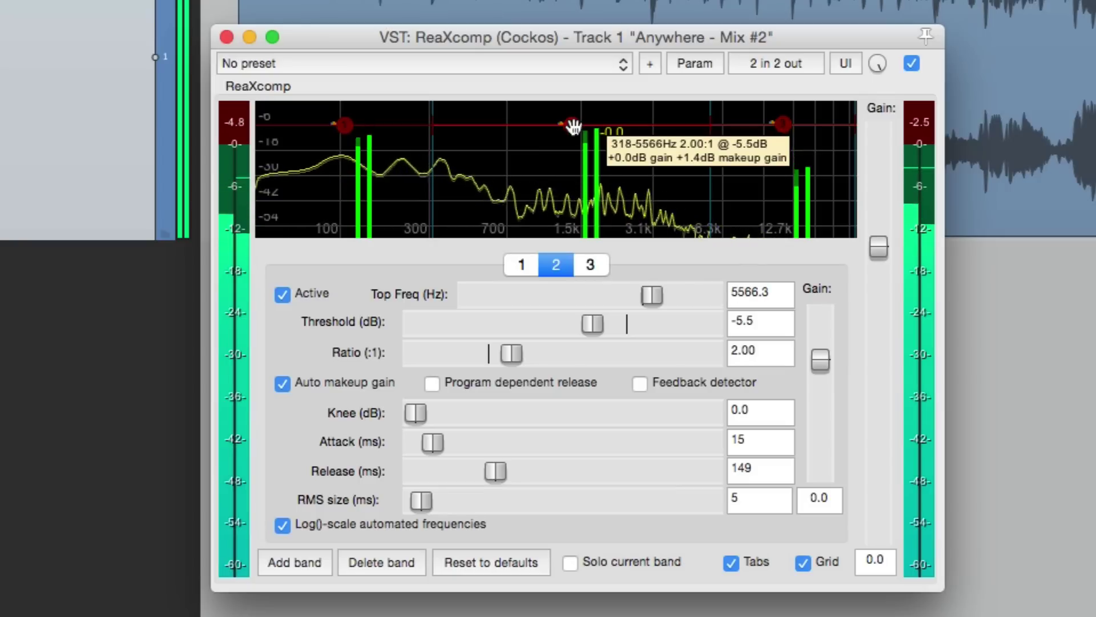
# Lower the thresholds further, to -7.2 dB on bands 1 and 3 and -6.6 dB on band 2.
pyautogui.moveTo(346, 127); pyautogui.dragTo(345, 130)
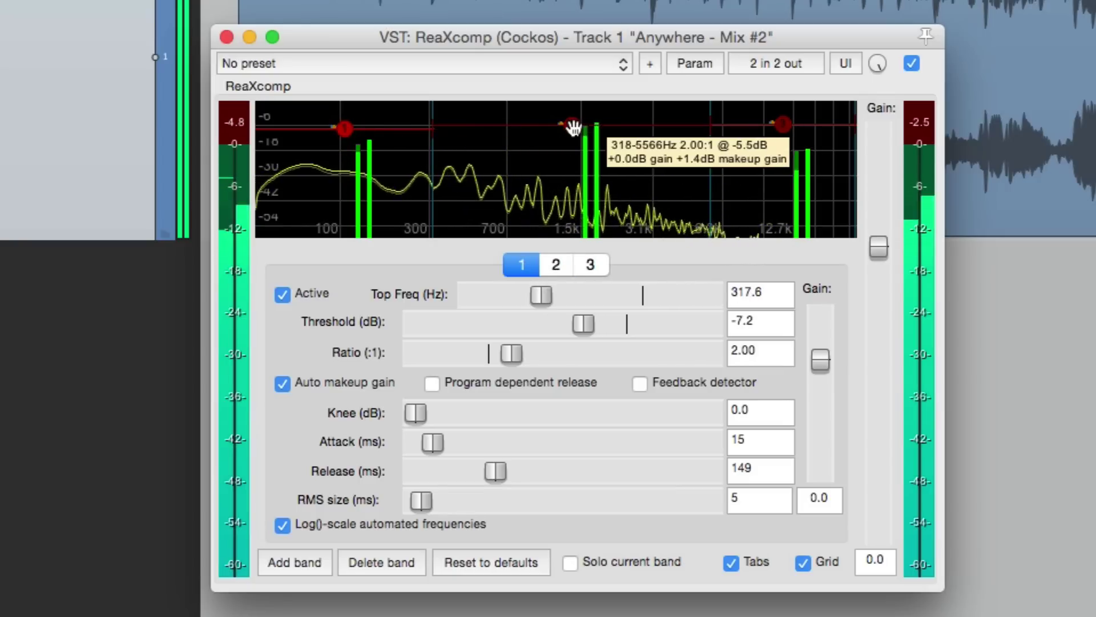
pyautogui.moveTo(576, 127); pyautogui.dragTo(577, 129)
pyautogui.moveTo(783, 124); pyautogui.dragTo(779, 129)
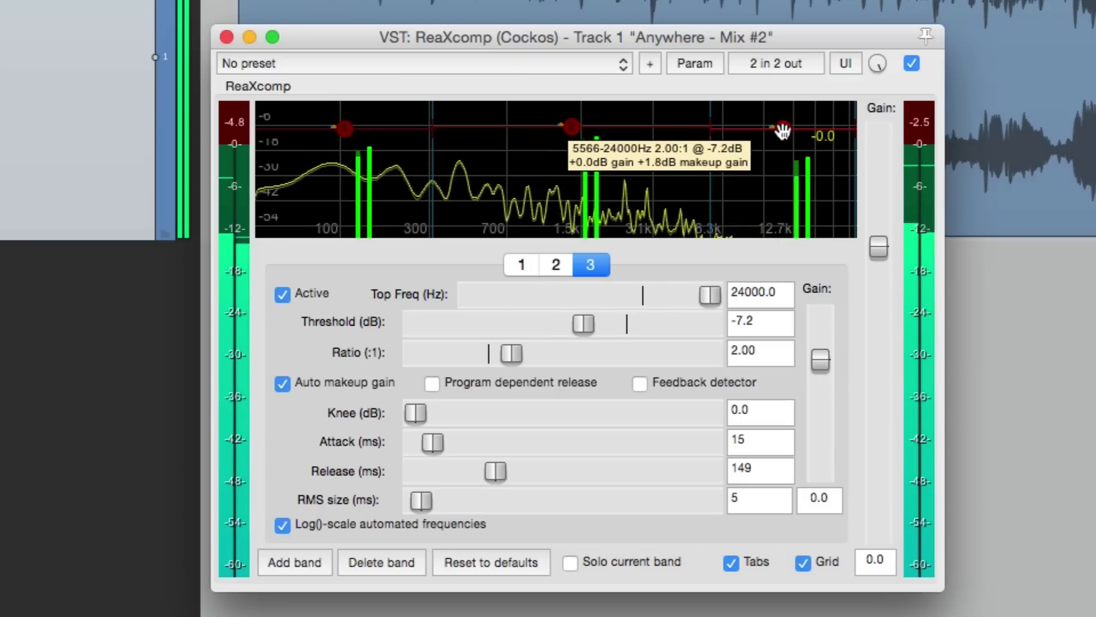
pyautogui.click(569, 127)
pyautogui.moveTo(570, 127); pyautogui.dragTo(568, 128)
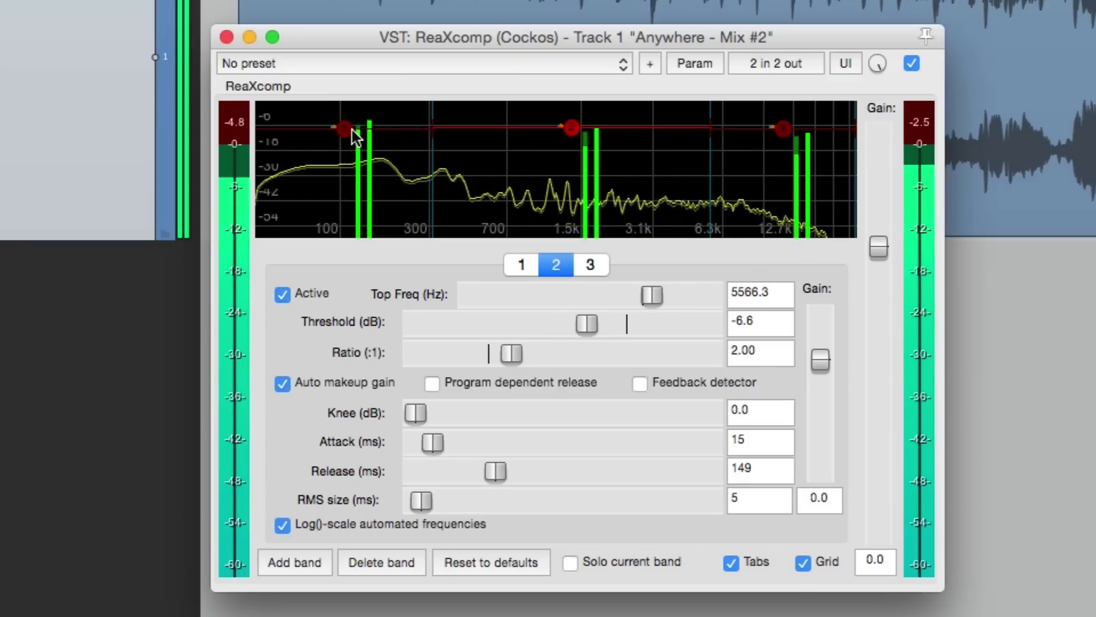
# Set band 1's threshold to -8.3 dB and band 2's threshold to -7.7 dB.
pyautogui.moveTo(352, 132)
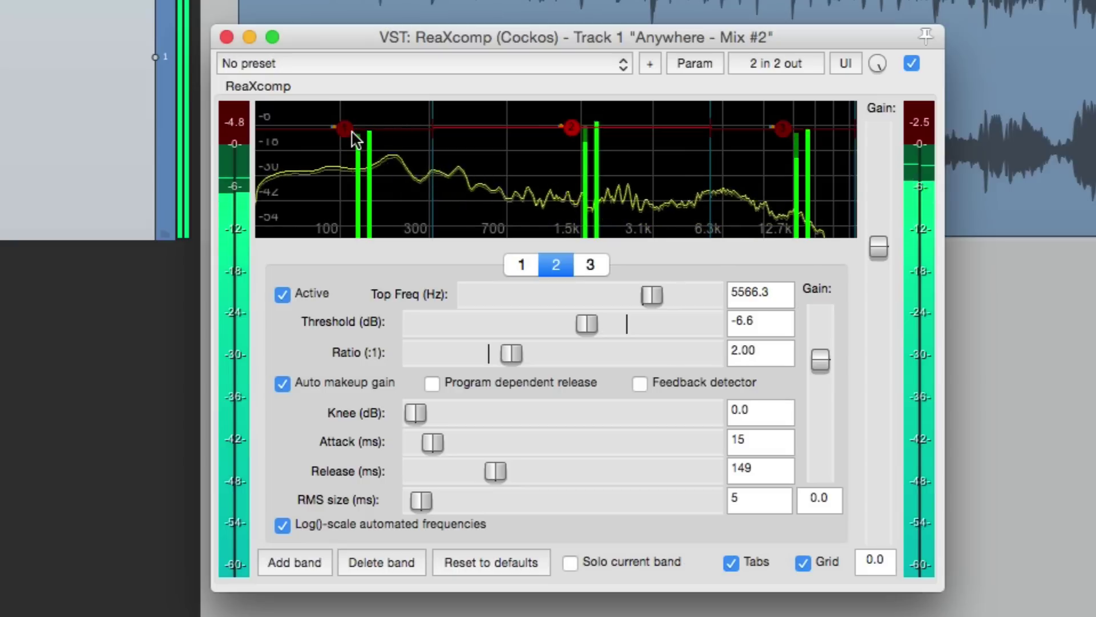
pyautogui.click(347, 131)
pyautogui.moveTo(347, 131); pyautogui.dragTo(344, 135)
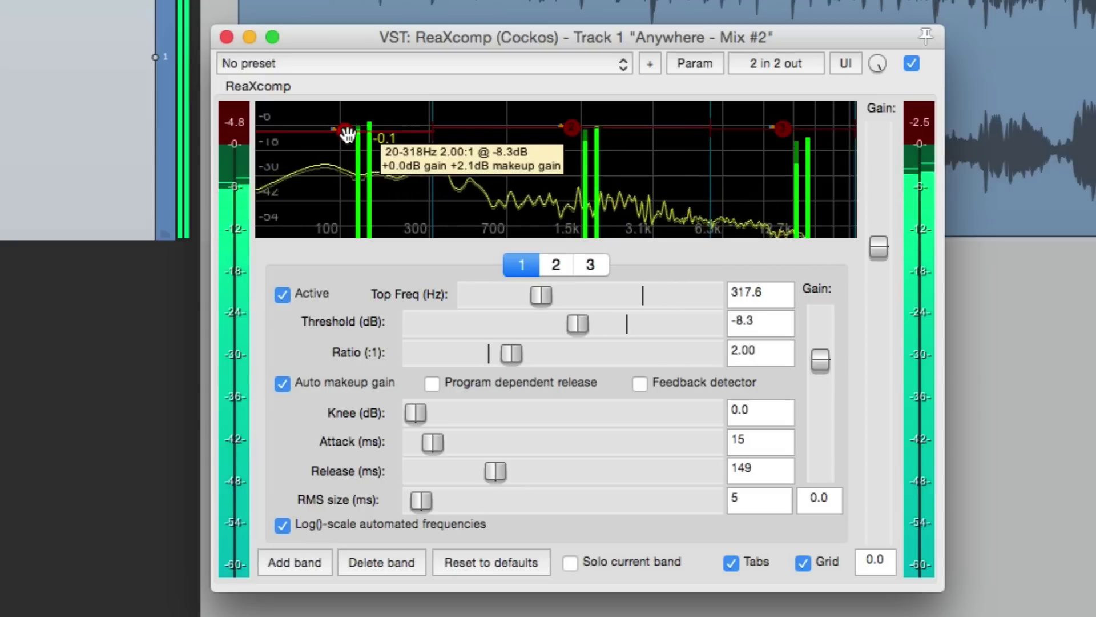
pyautogui.moveTo(573, 133)
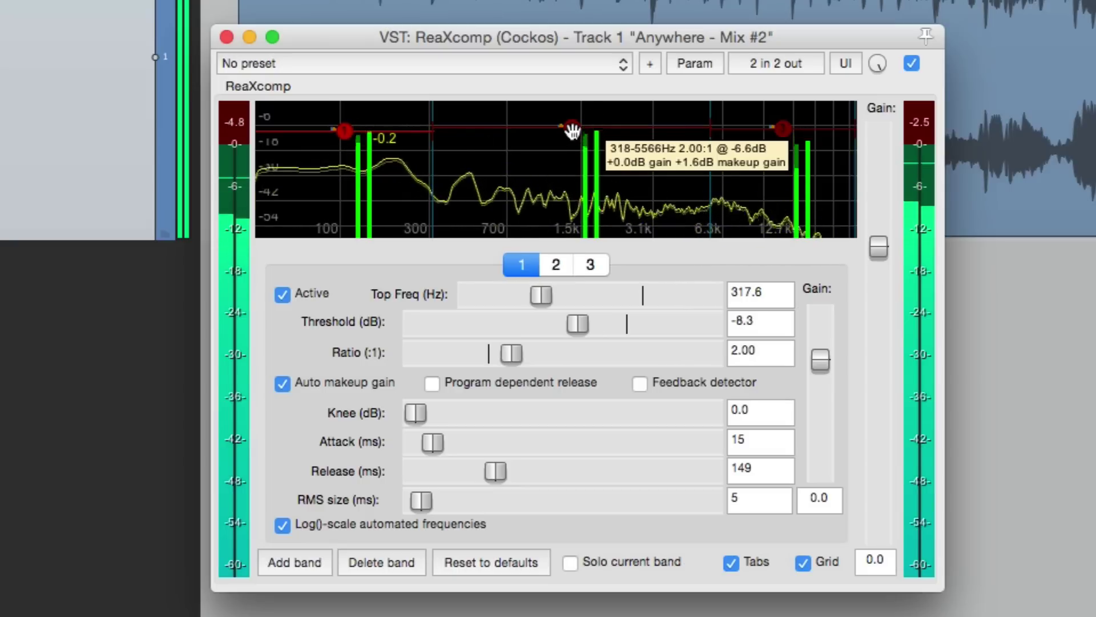
pyautogui.moveTo(571, 131); pyautogui.dragTo(570, 130)
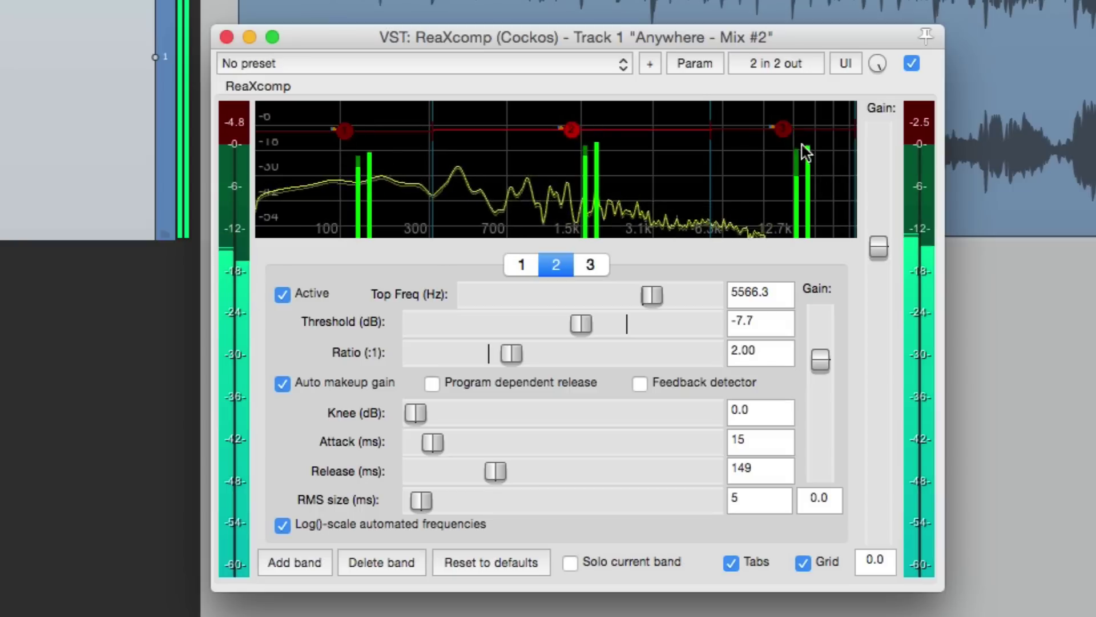
# Set band 3's threshold to -8.3 dB and compare the playing mix with the compressor bypassed and active.
pyautogui.click(784, 130)
pyautogui.moveTo(784, 130); pyautogui.dragTo(787, 131)
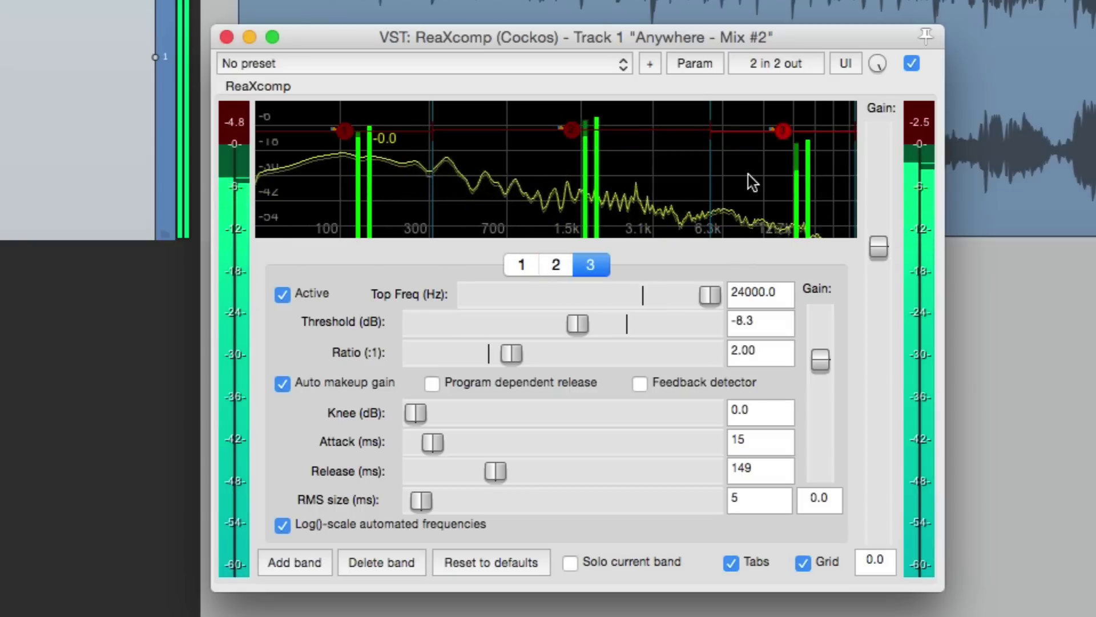
pyautogui.click(912, 64)
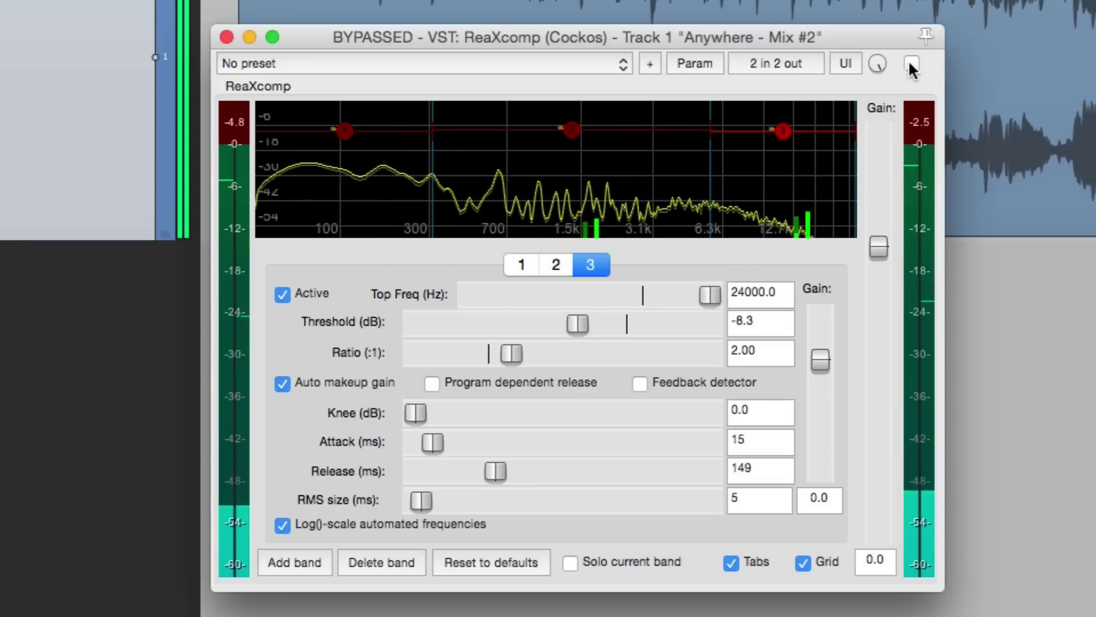
pyautogui.click(910, 63)
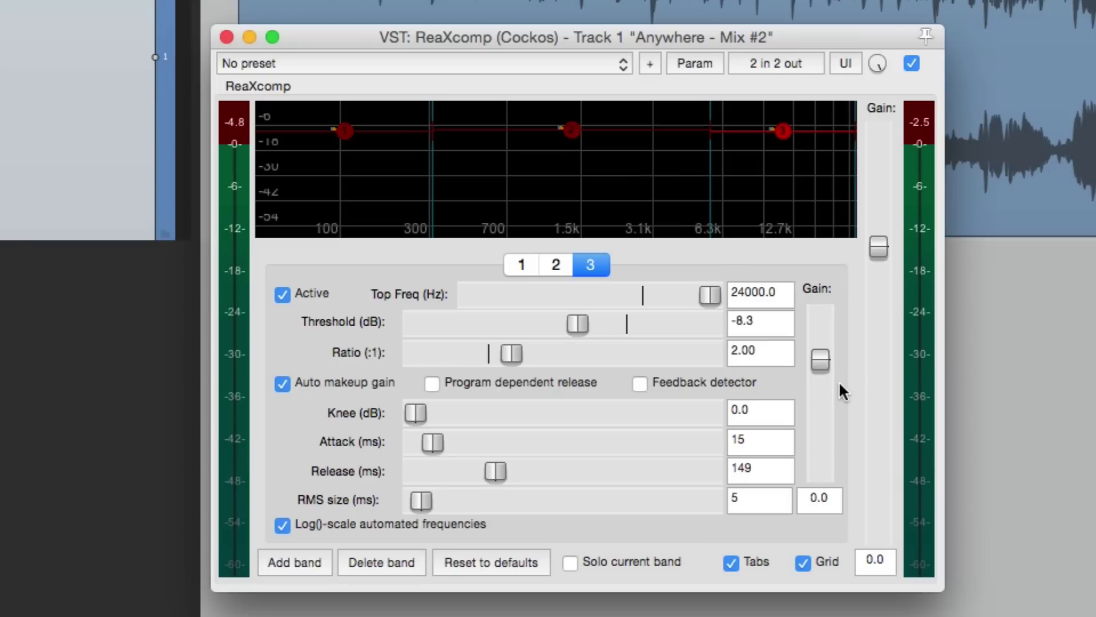
# During playback, try raising band 3's gain to 0.3 dB and band 1's gain to 2.0 dB, resetting band 1's.
pyautogui.press('space')
pyautogui.moveTo(821, 354)
pyautogui.mouseDown()
pyautogui.moveTo(823, 410)
pyautogui.moveTo(834, 344)
pyautogui.moveTo(832, 374)
pyautogui.moveTo(831, 354)
pyautogui.mouseUp()
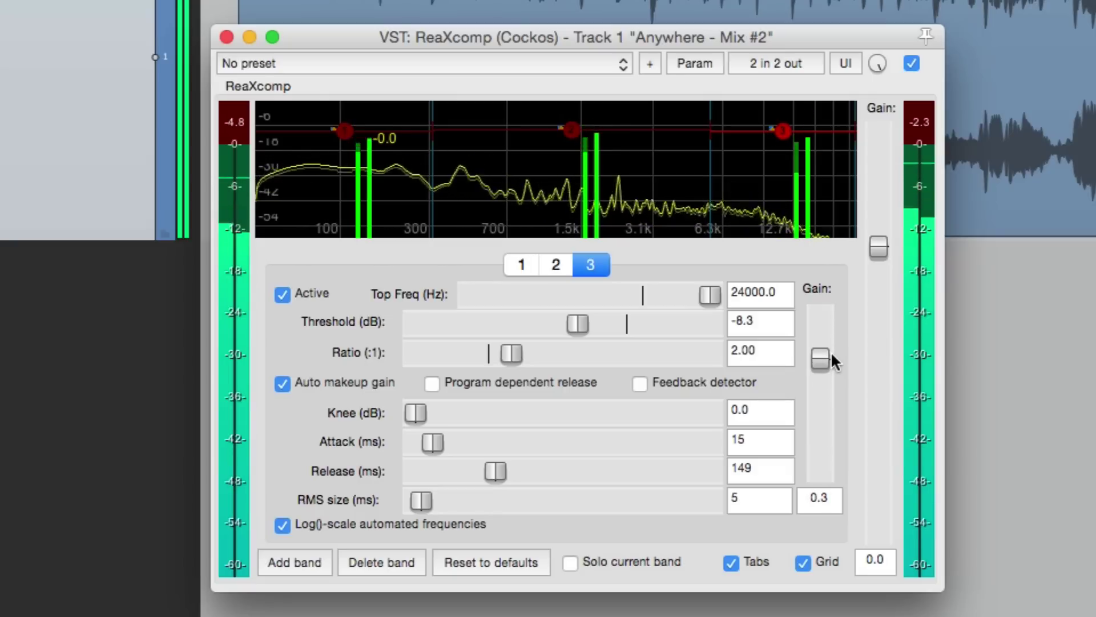
pyautogui.click(346, 130)
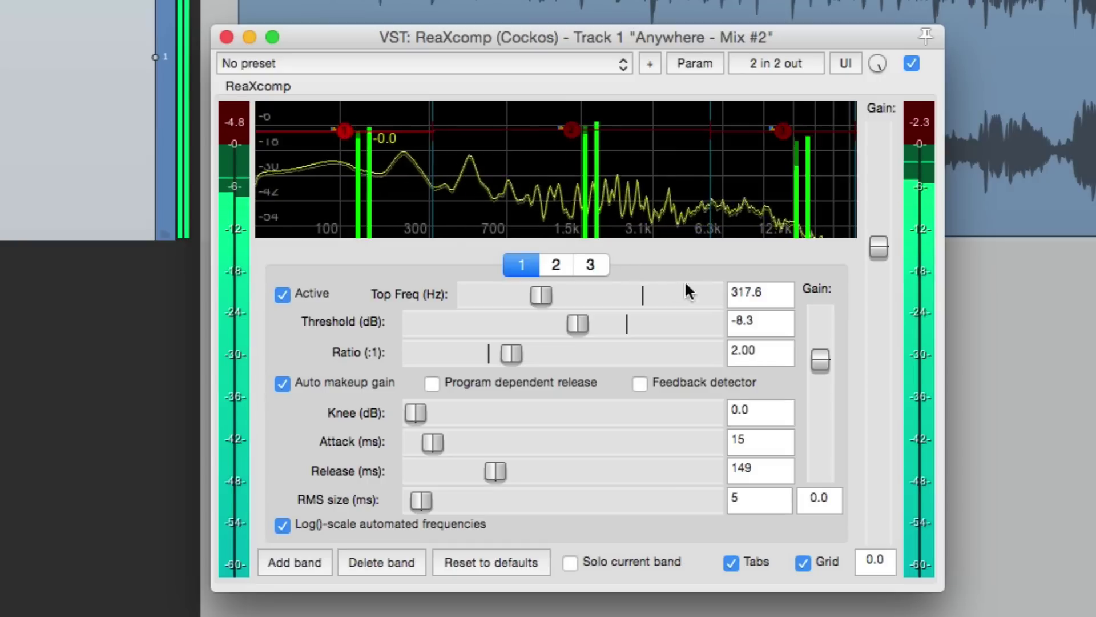
pyautogui.click(815, 358)
pyautogui.moveTo(814, 360)
pyautogui.mouseDown()
pyautogui.moveTo(818, 439)
pyautogui.moveTo(824, 354)
pyautogui.mouseUp()
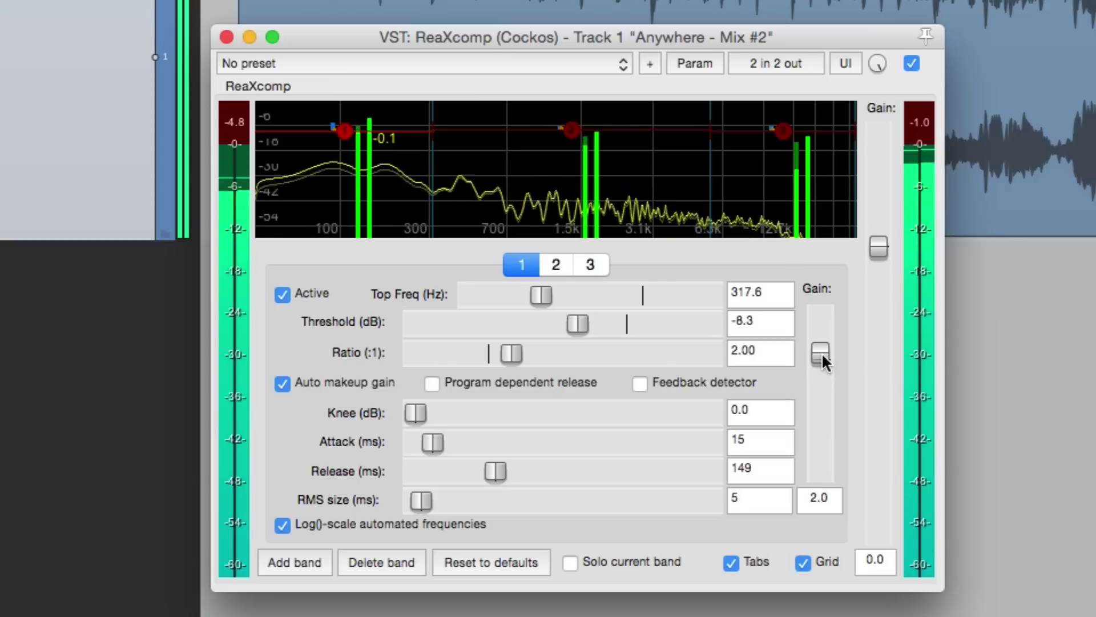
pyautogui.doubleClick(820, 355)
# Look over band 2's settings, then try a small gain boost on band 3 and reset it to 0.0 dB.
pyautogui.click(577, 127)
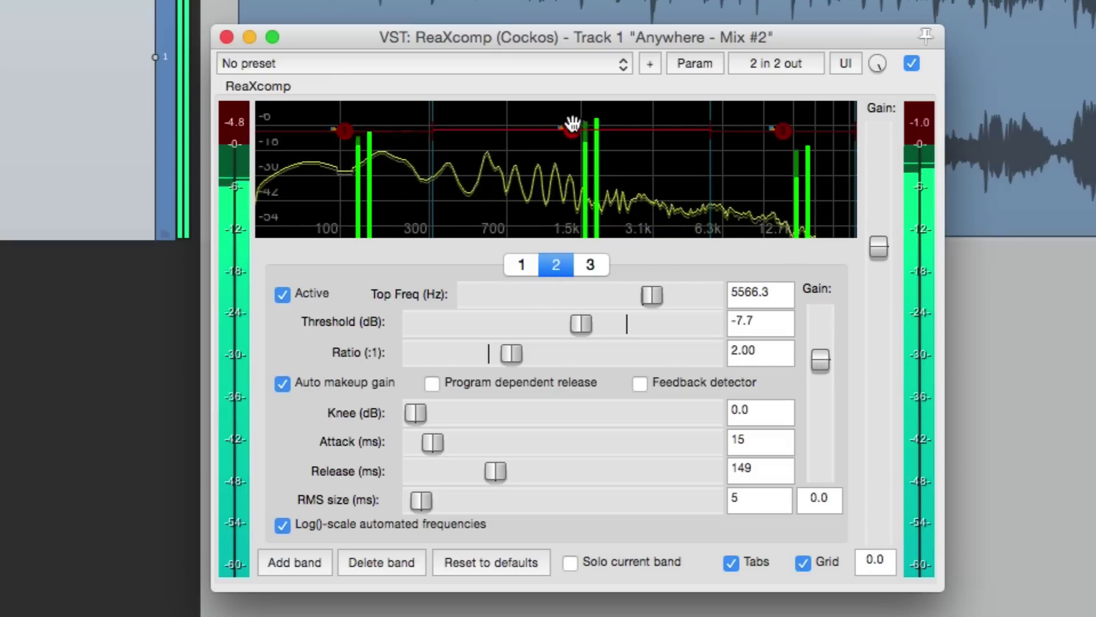
pyautogui.click(779, 131)
pyautogui.moveTo(820, 362); pyautogui.dragTo(822, 358)
pyautogui.doubleClick(821, 354)
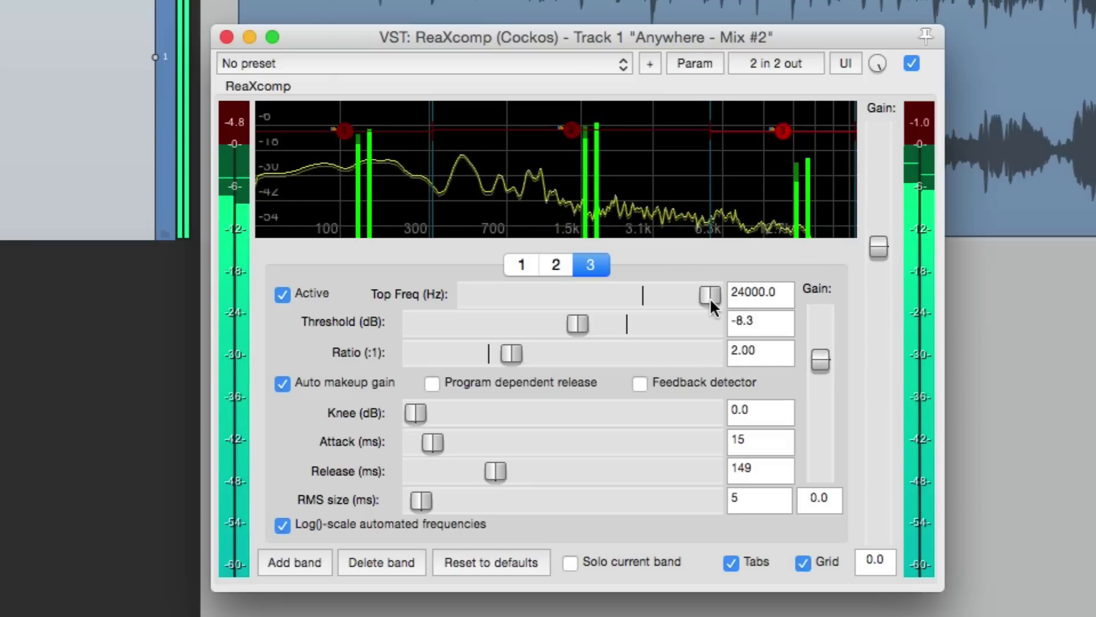
# Stop playback and enable program dependent release on all three bands, then replay the mix and compare it bypassed and active.
pyautogui.press('space')
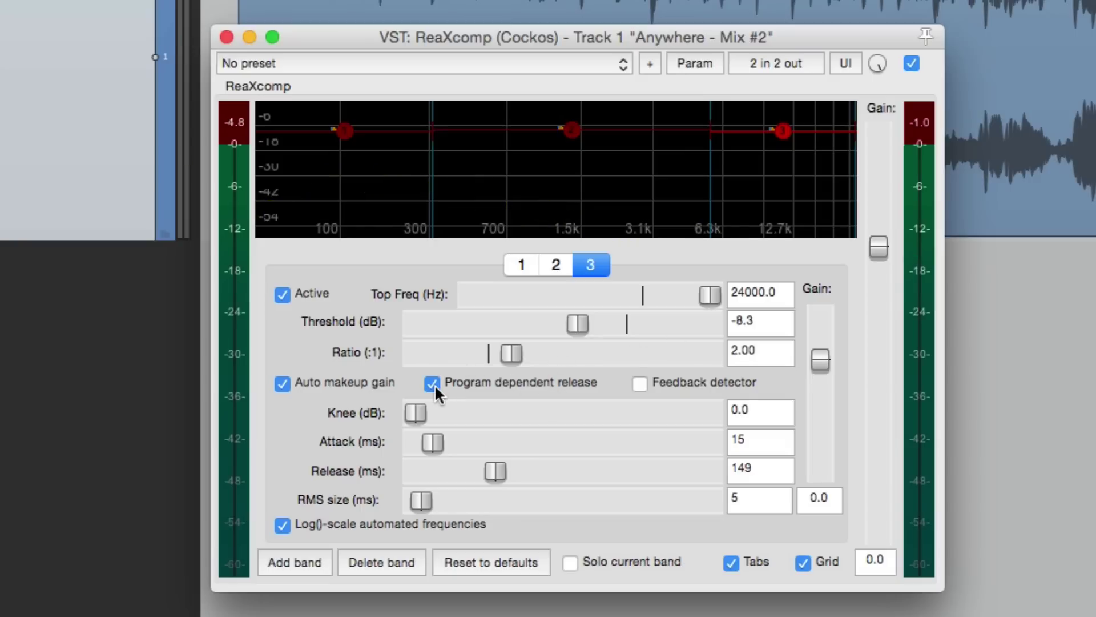
pyautogui.click(556, 265)
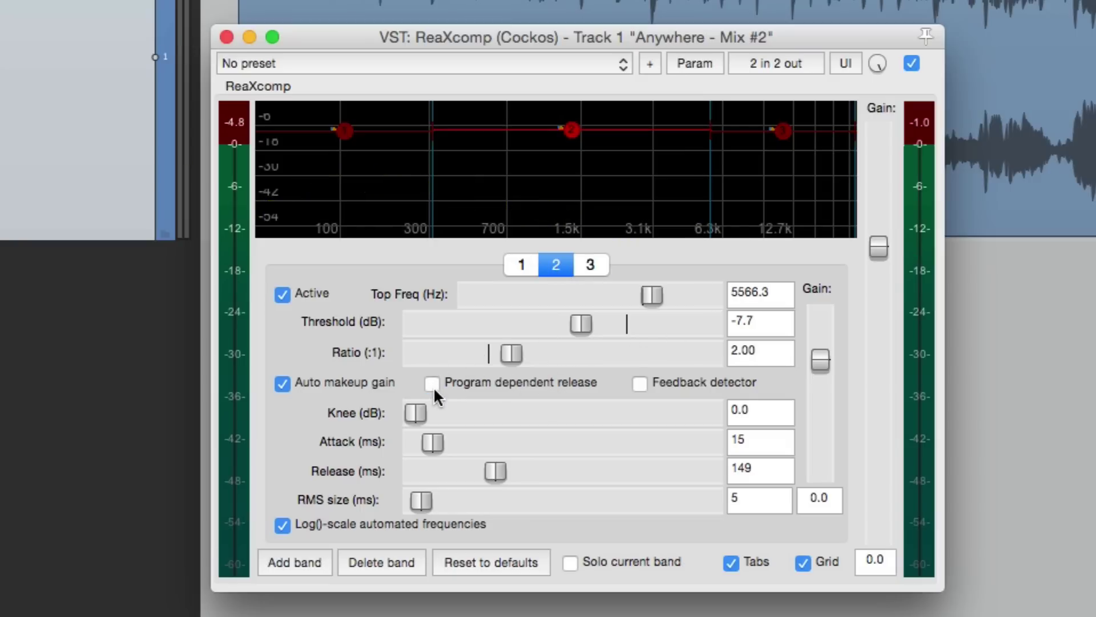
pyautogui.click(519, 266)
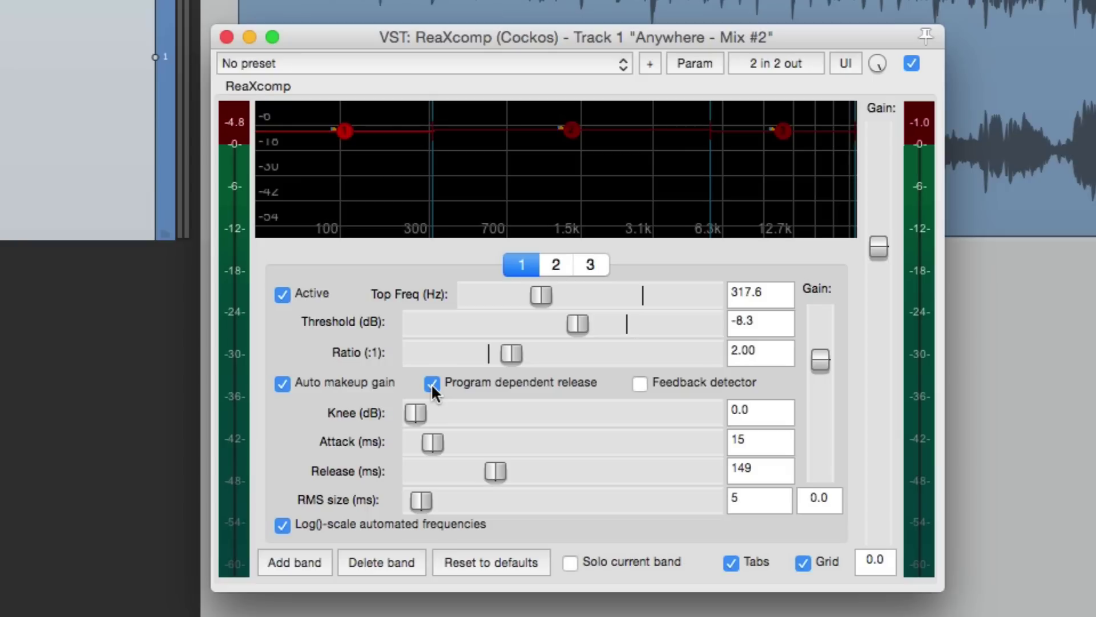
pyautogui.press('space')
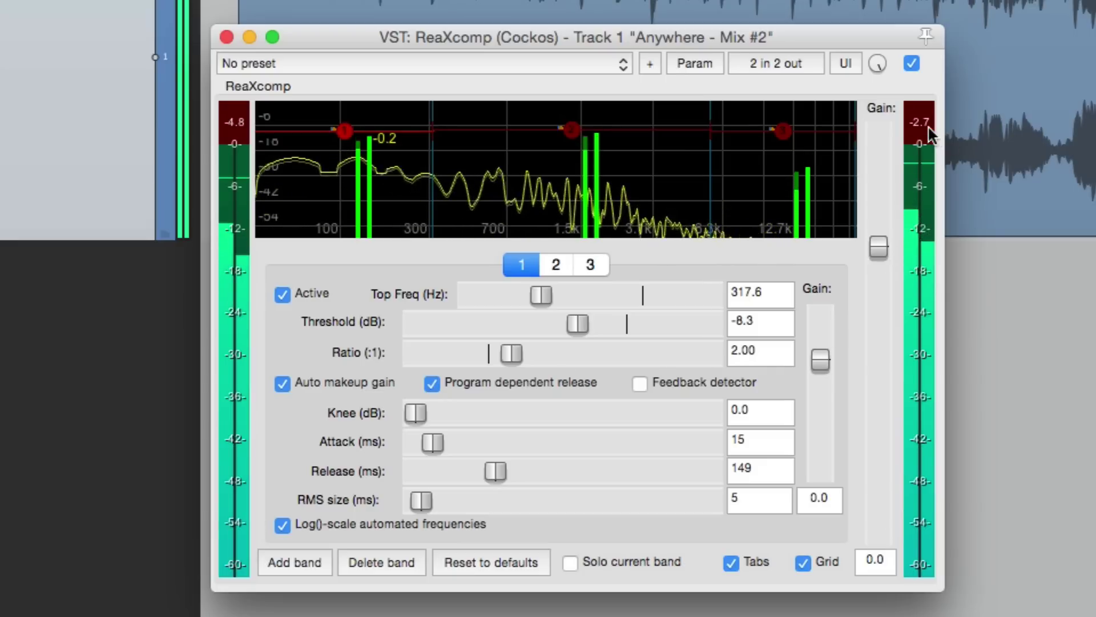
pyautogui.click(913, 62)
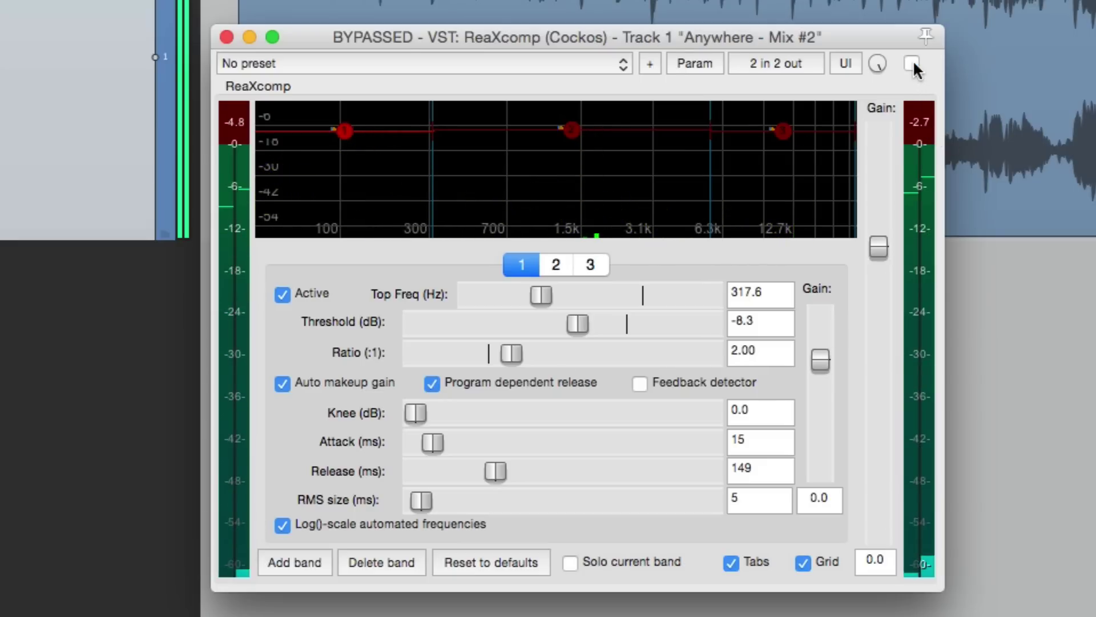
pyautogui.click(913, 61)
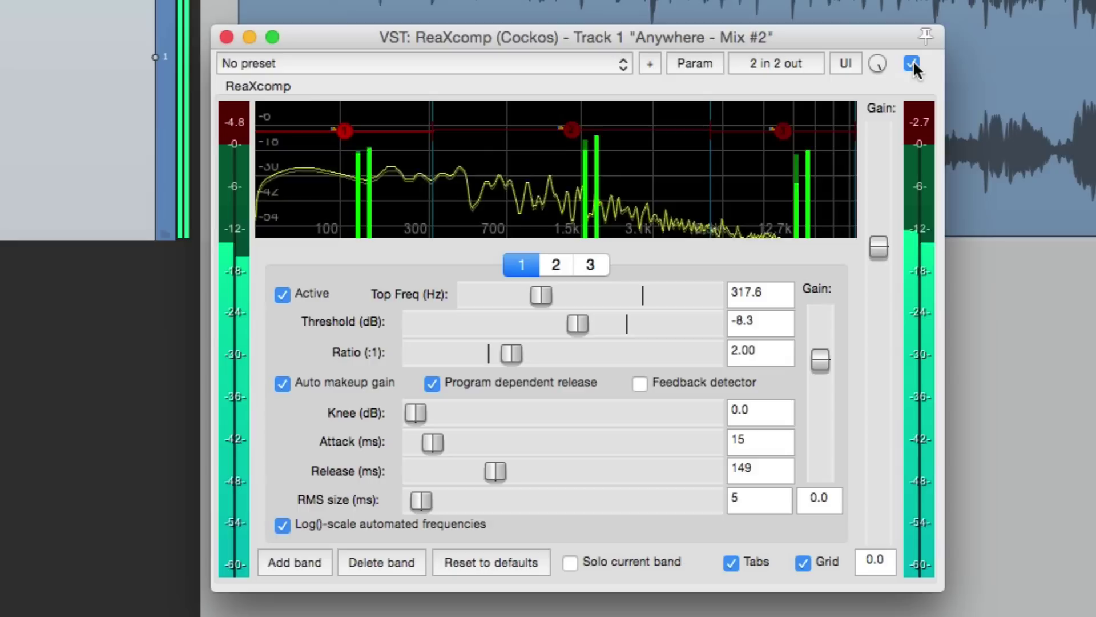
# Turn off program dependent release on bands 1, 2 and 3.
pyautogui.click(432, 383)
pyautogui.click(571, 129)
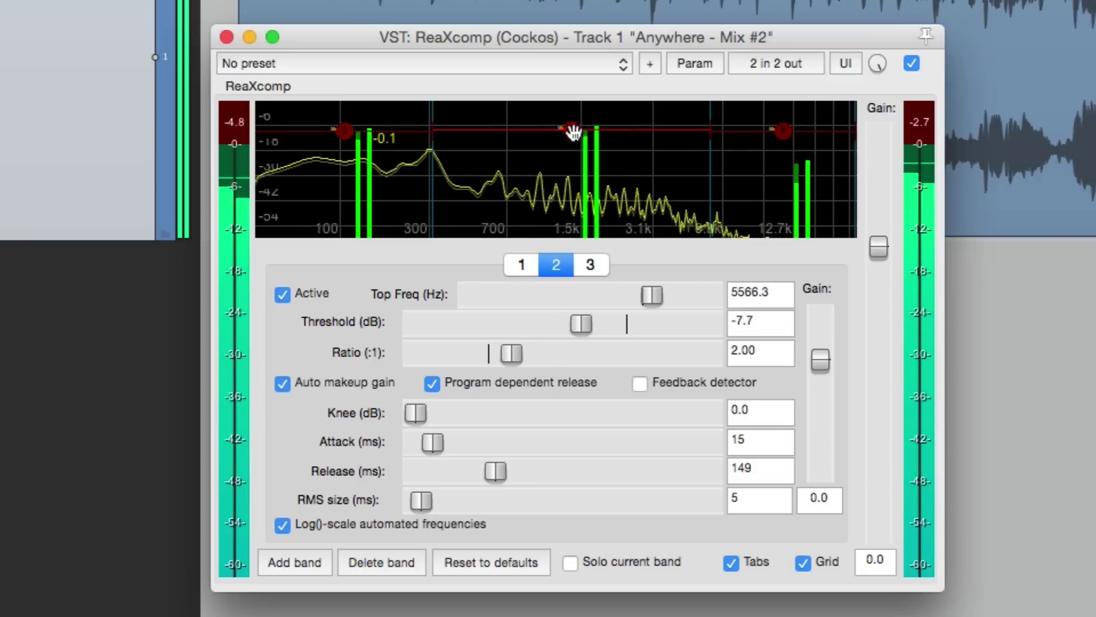
pyautogui.click(432, 383)
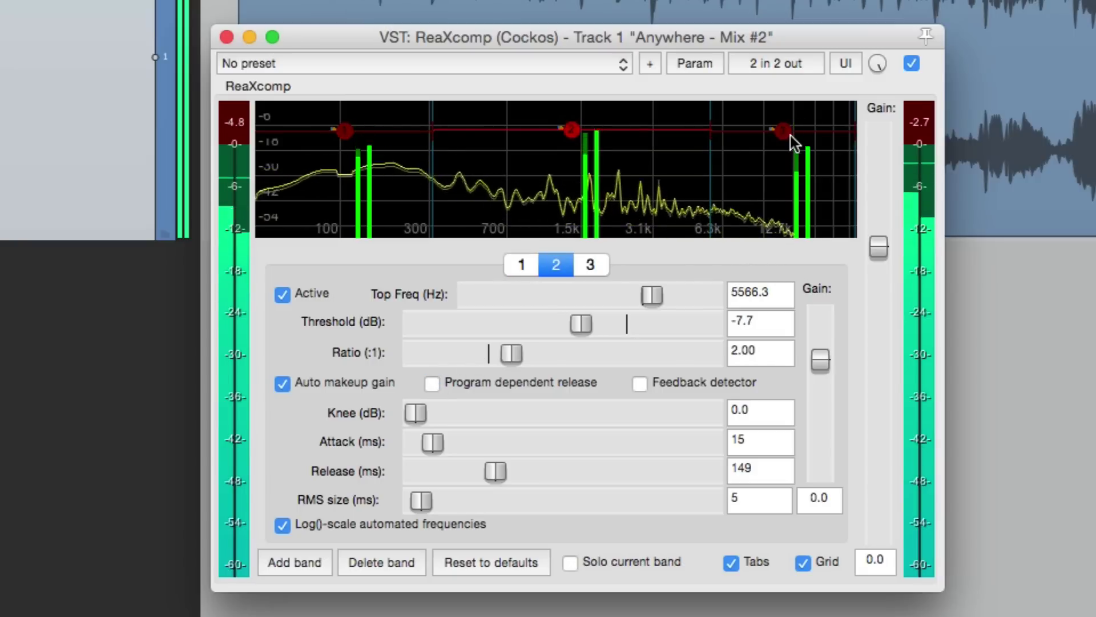
pyautogui.click(789, 133)
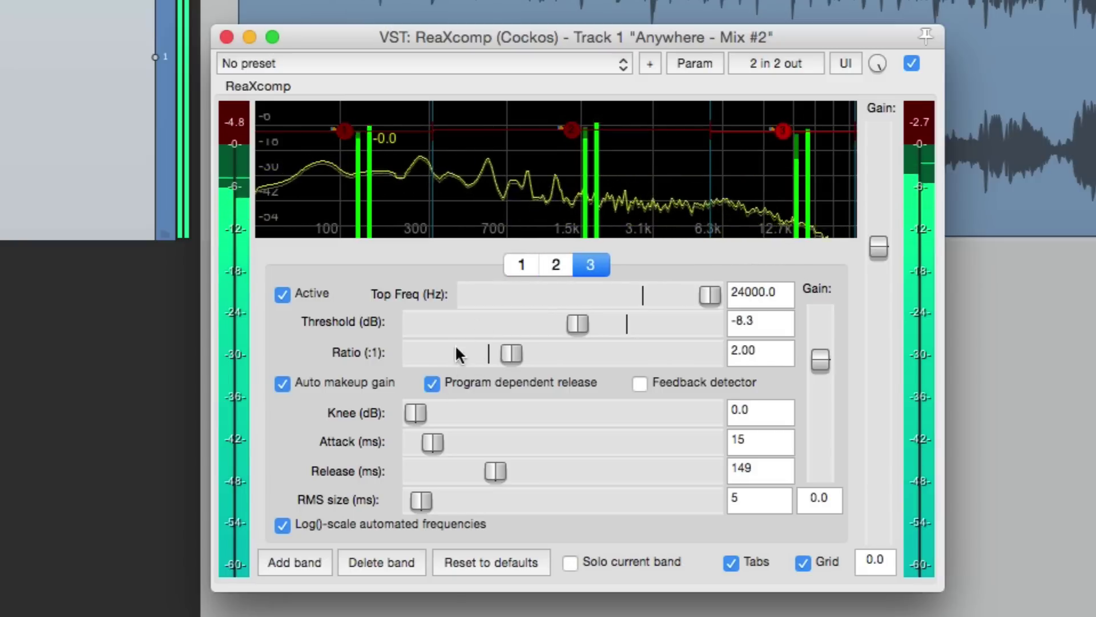
pyautogui.click(432, 383)
# Lower the thresholds of band 3 to -14.3 dB, band 2 similarly and band 1 to -13.2 dB, then compare against bypass.
pyautogui.moveTo(784, 134)
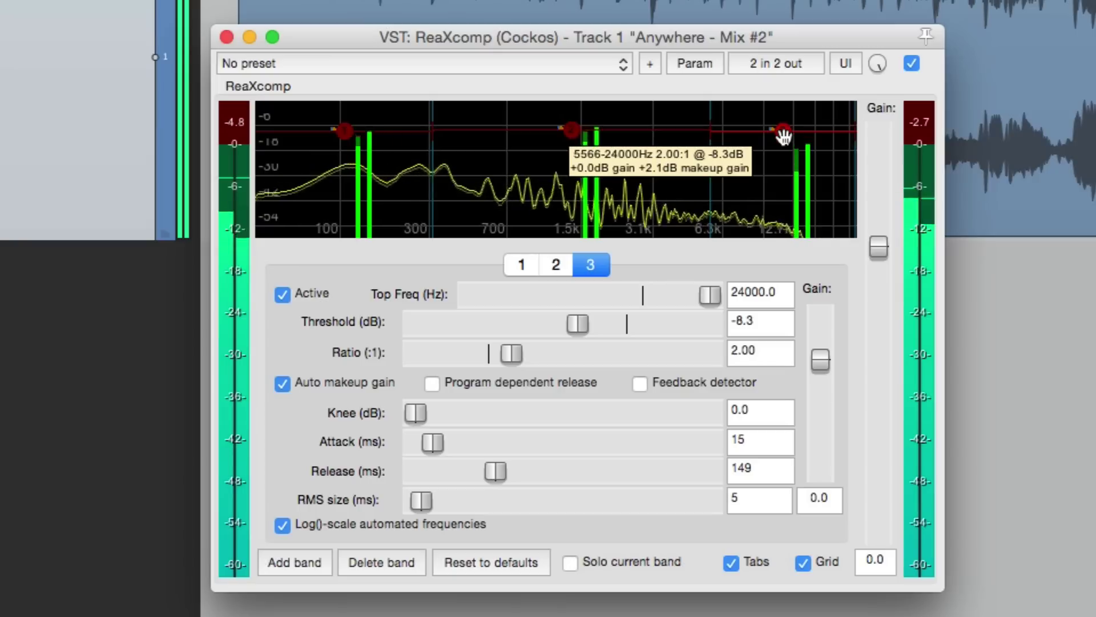
pyautogui.moveTo(783, 135)
pyautogui.mouseDown()
pyautogui.moveTo(783, 153)
pyautogui.moveTo(783, 143)
pyautogui.mouseUp()
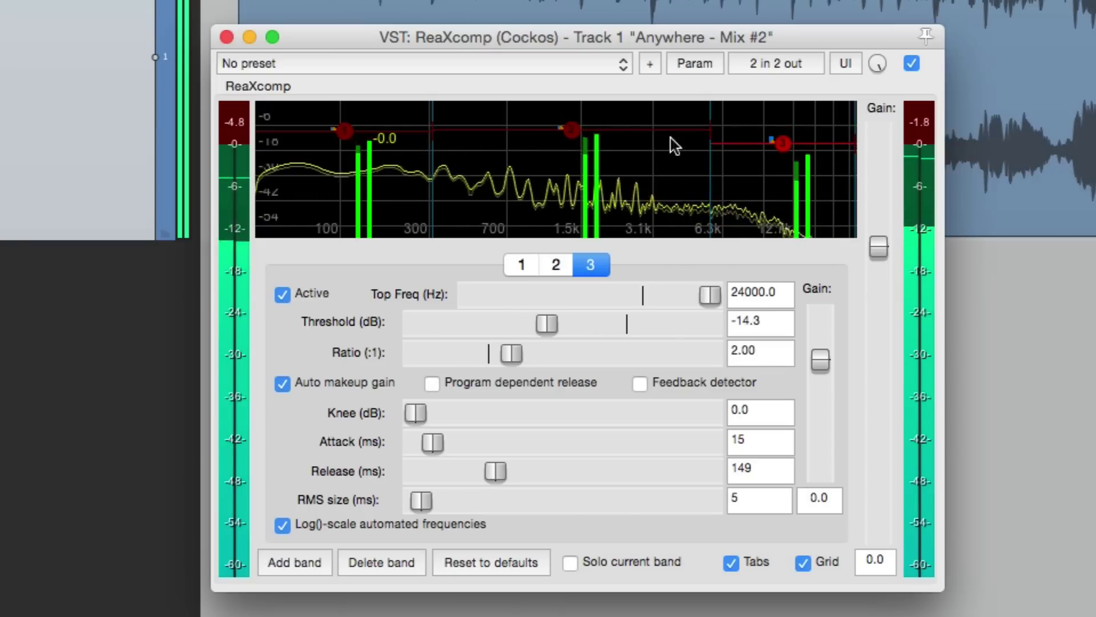
pyautogui.moveTo(574, 132)
pyautogui.moveTo(574, 131); pyautogui.dragTo(574, 143)
pyautogui.moveTo(346, 132); pyautogui.dragTo(347, 142)
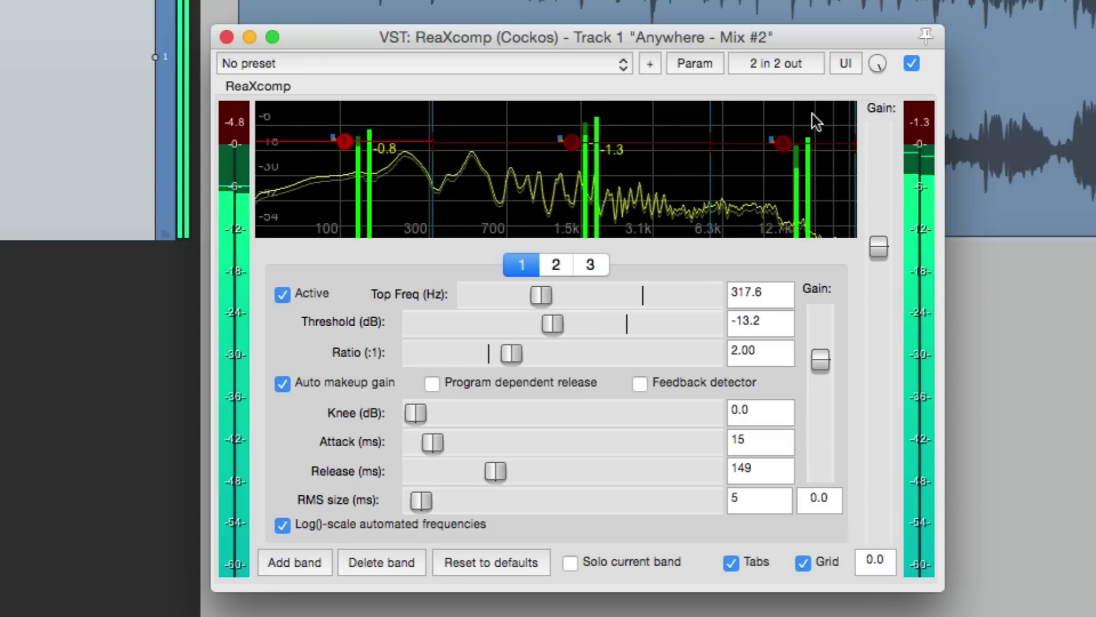
pyautogui.click(910, 63)
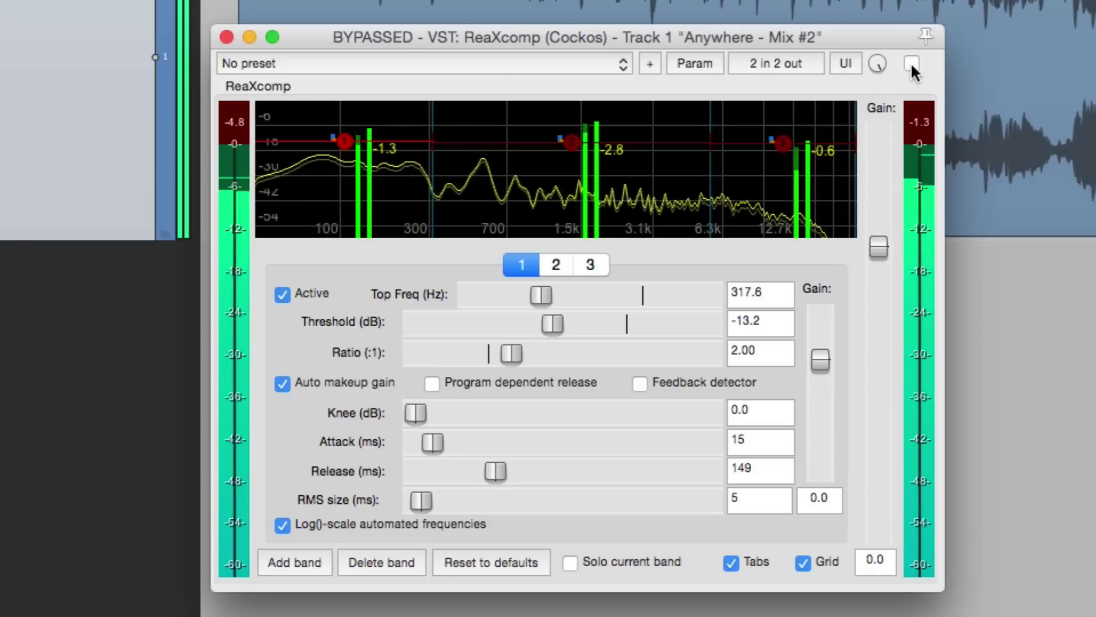
pyautogui.click(910, 63)
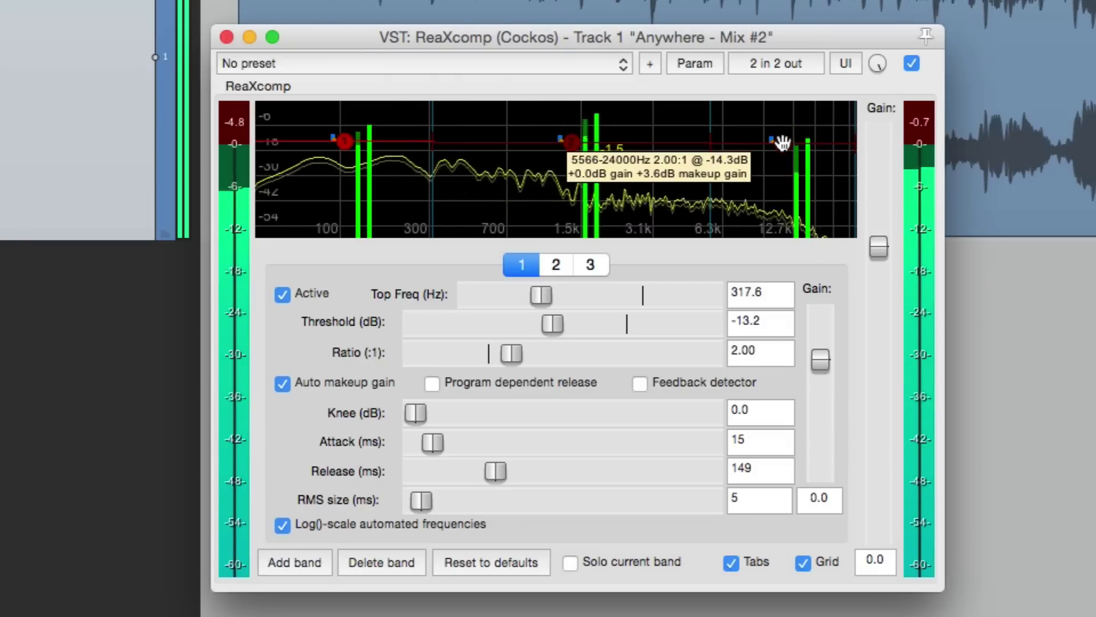
# Raise the thresholds to -12.1 dB on bands 3 and 2 and -11.0 dB on band 1.
pyautogui.moveTo(782, 142); pyautogui.dragTo(783, 139)
pyautogui.moveTo(571, 141); pyautogui.dragTo(572, 136)
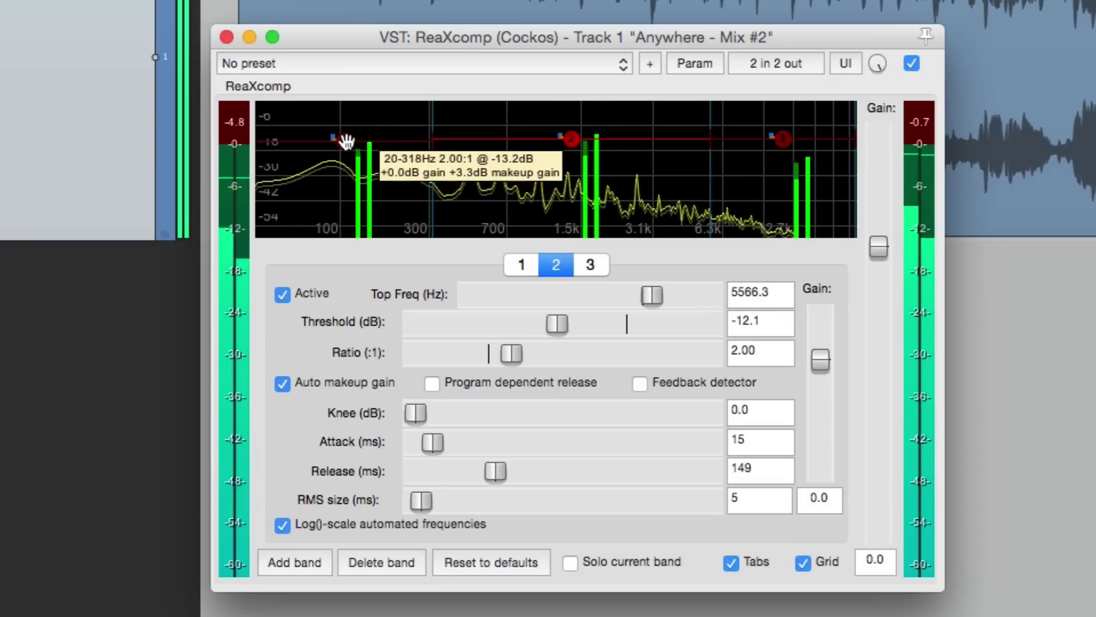
pyautogui.moveTo(344, 140); pyautogui.dragTo(346, 137)
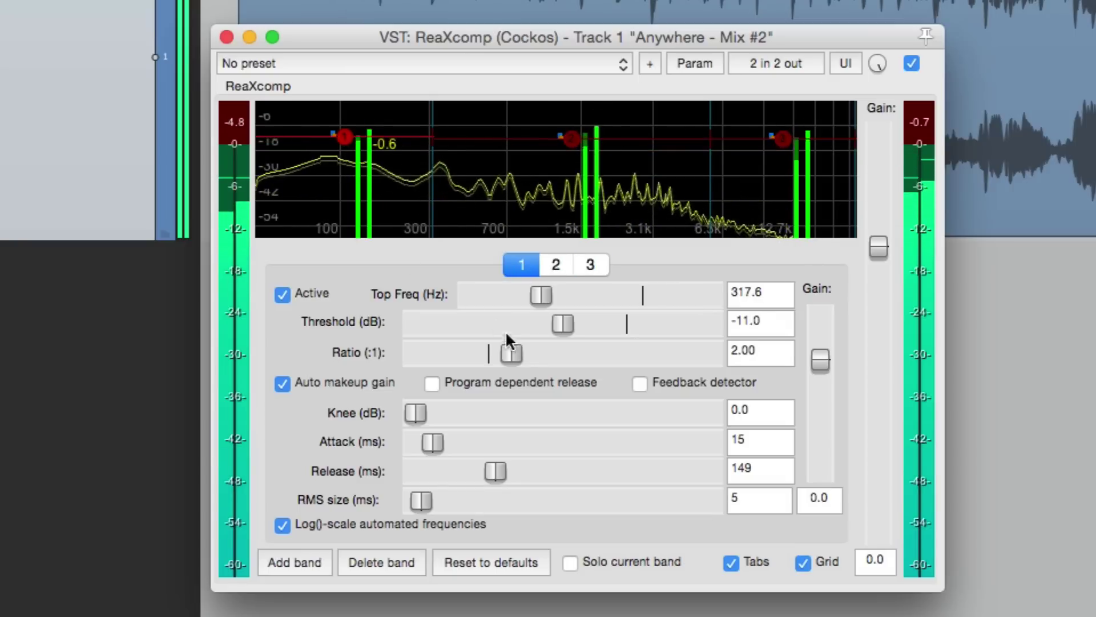
# Increase the compression ratios to 3.25 on band 1, 3.75 on band 2 and 3.41 on band 3.
pyautogui.moveTo(512, 352)
pyautogui.mouseDown()
pyautogui.moveTo(536, 354)
pyautogui.moveTo(525, 353)
pyautogui.mouseUp()
pyautogui.click(552, 266)
pyautogui.click(596, 265)
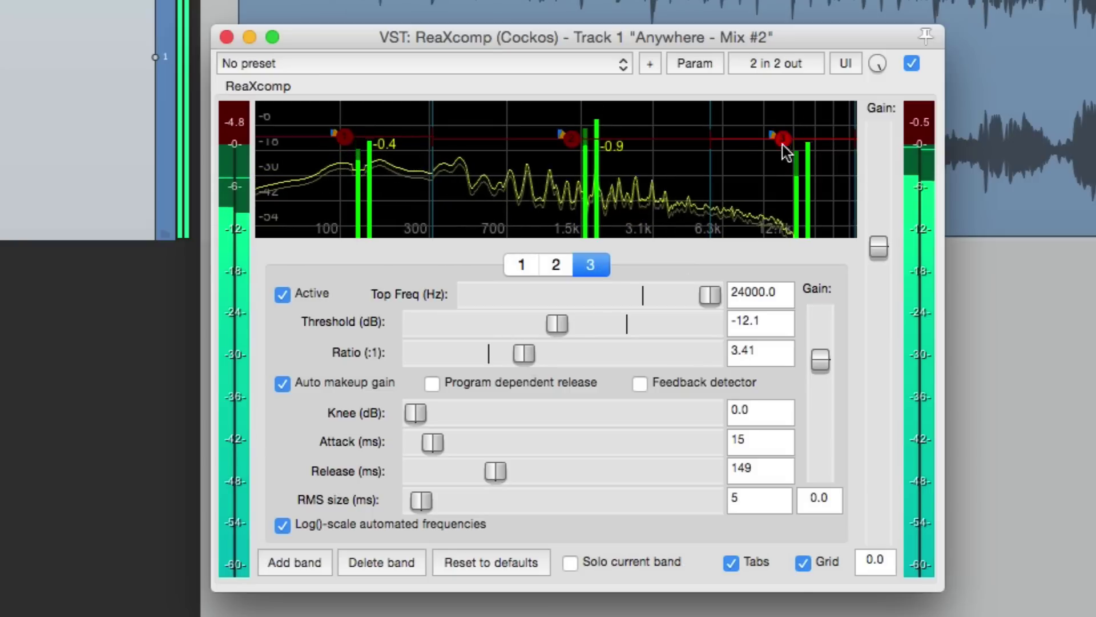
# Lower the thresholds to -13.8 dB on band 3, -14.3 dB on band 2 and -15.4 dB on band 1, then compare against bypass.
pyautogui.moveTo(783, 141); pyautogui.dragTo(783, 144)
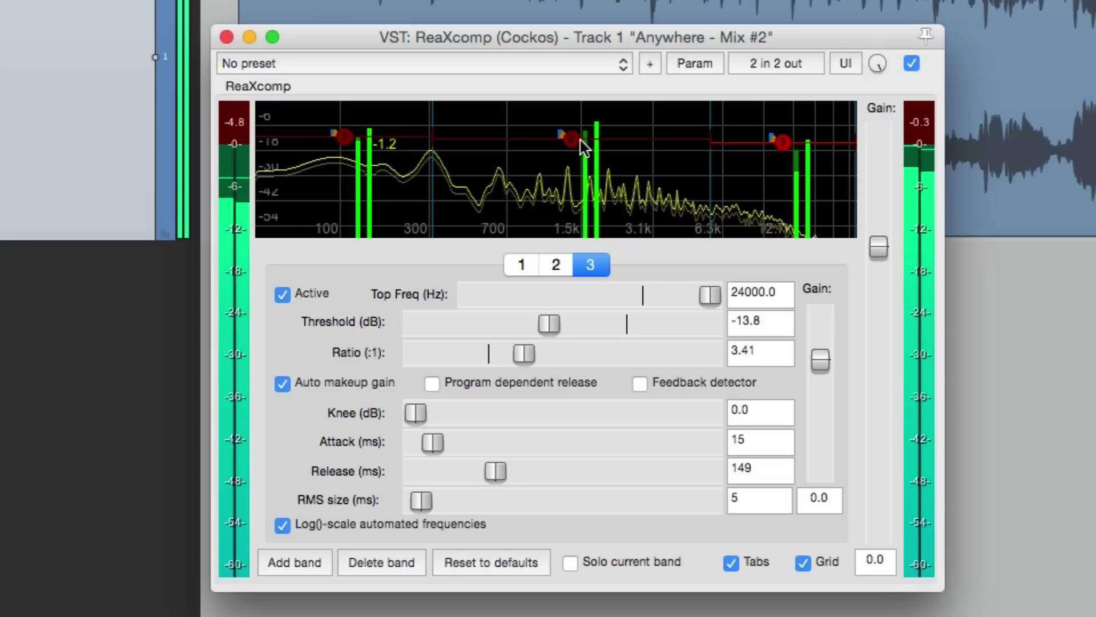
pyautogui.moveTo(568, 139); pyautogui.dragTo(569, 146)
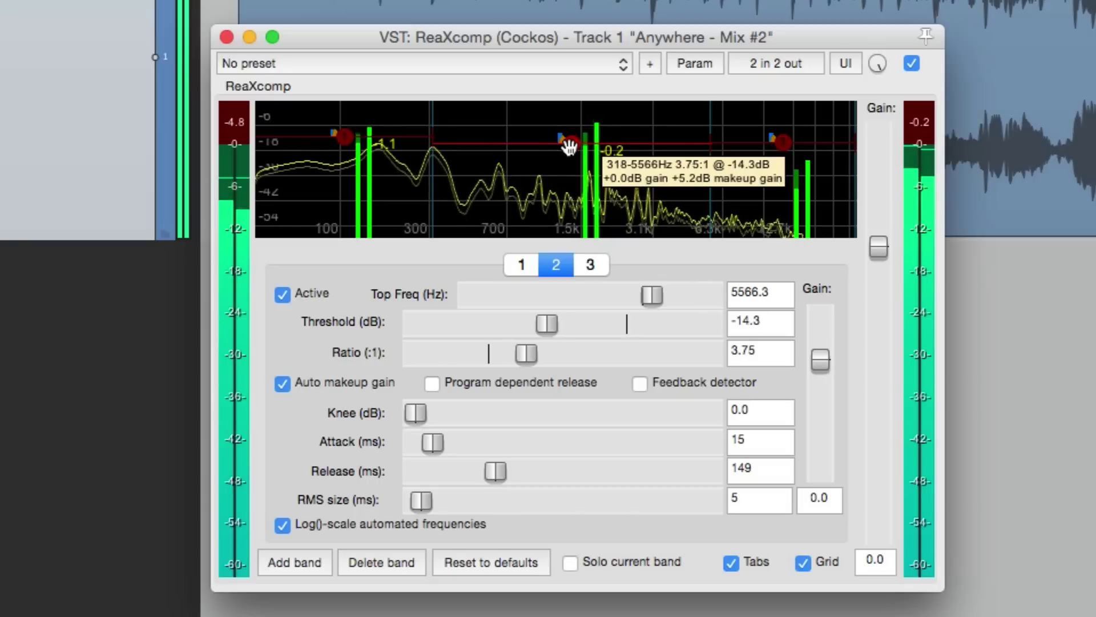
pyautogui.moveTo(343, 139); pyautogui.dragTo(344, 146)
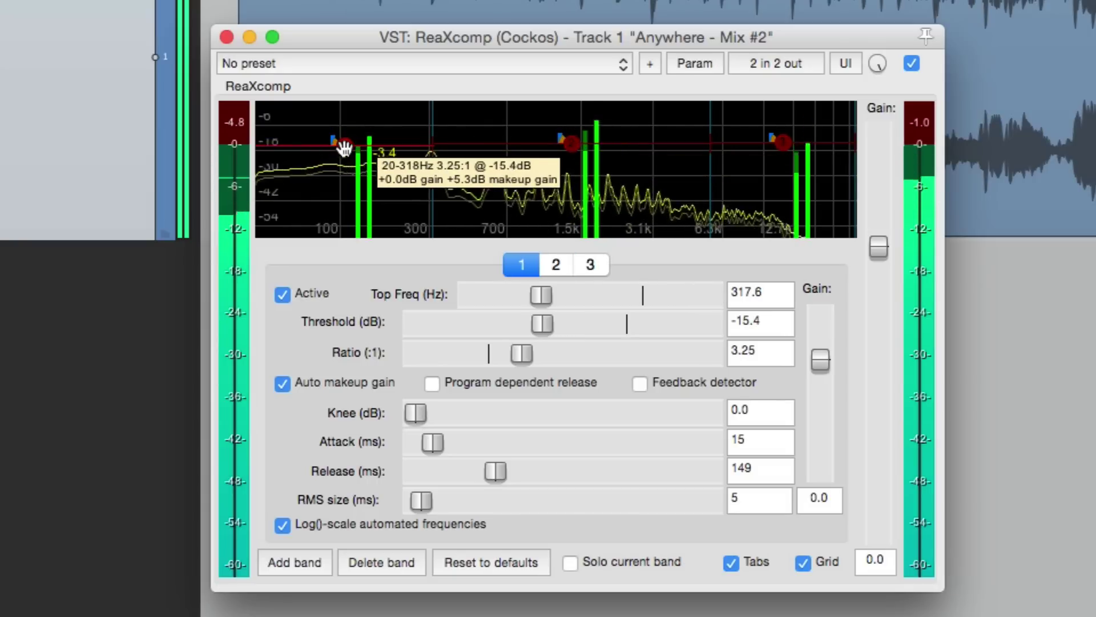
pyautogui.click(912, 64)
pyautogui.click(912, 63)
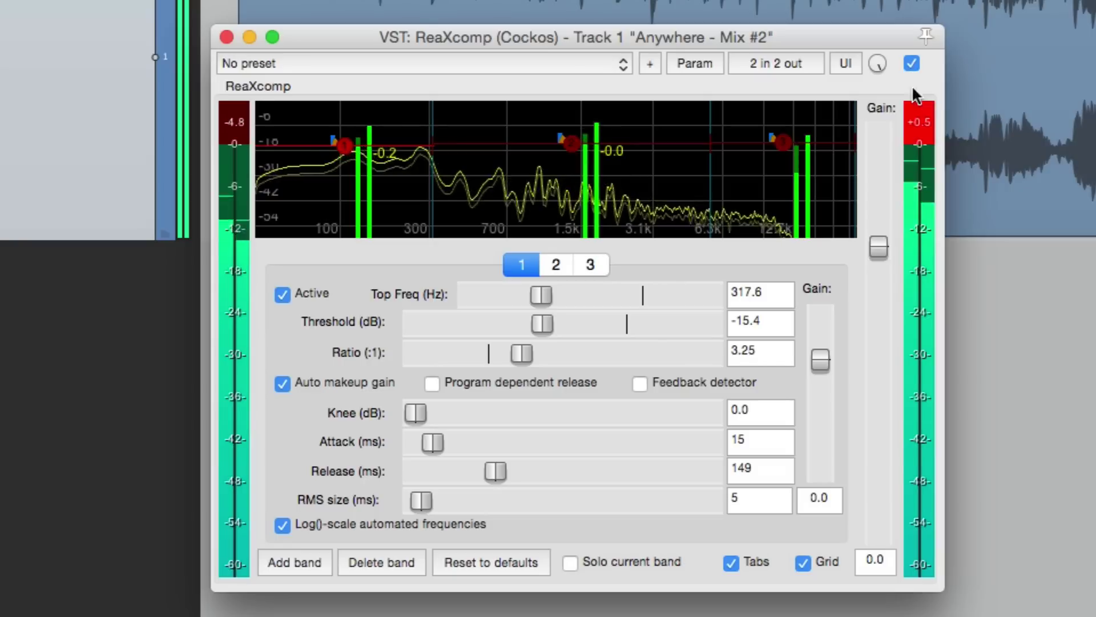
# Lower the overall output gain to -1.5 dB, compare the mix bypassed and active, and stop playback.
pyautogui.moveTo(877, 246); pyautogui.dragTo(874, 258)
pyautogui.click(915, 133)
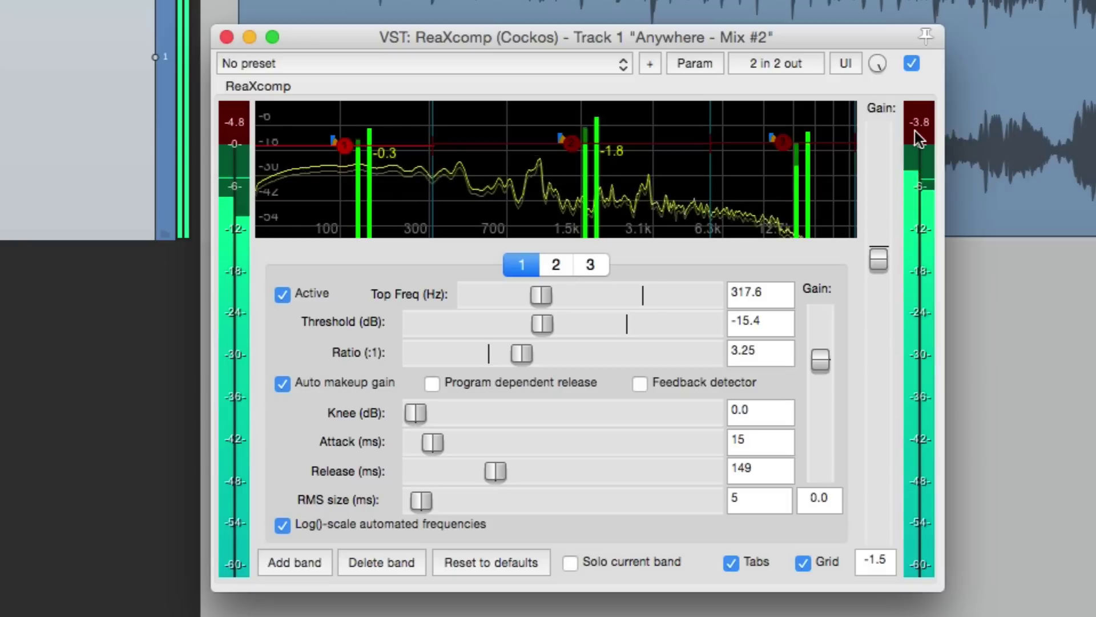
pyautogui.click(911, 63)
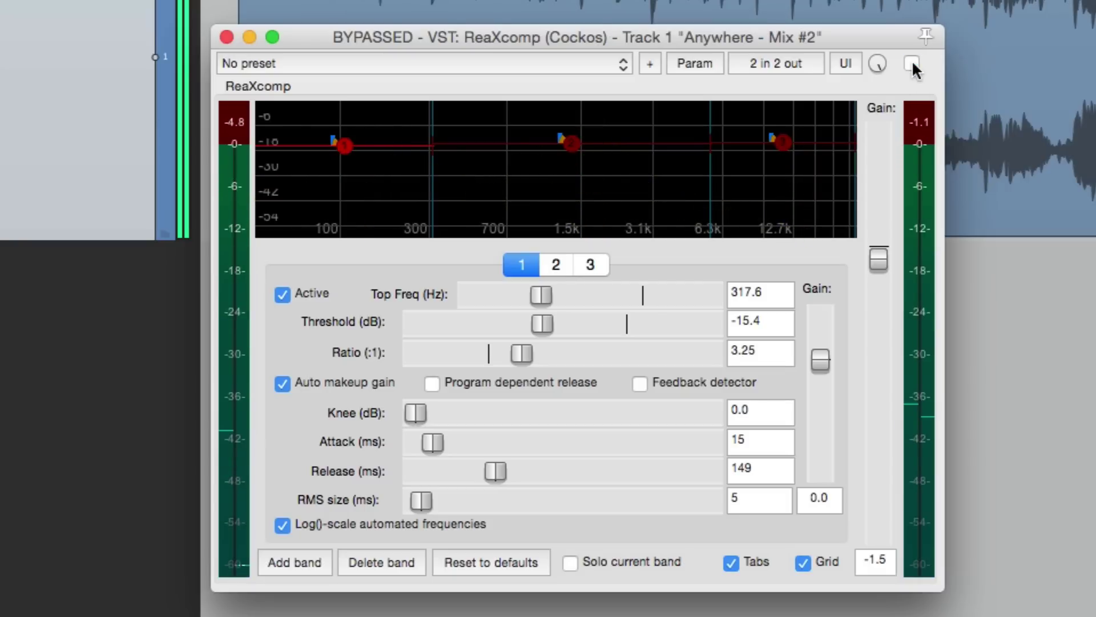
pyautogui.click(912, 63)
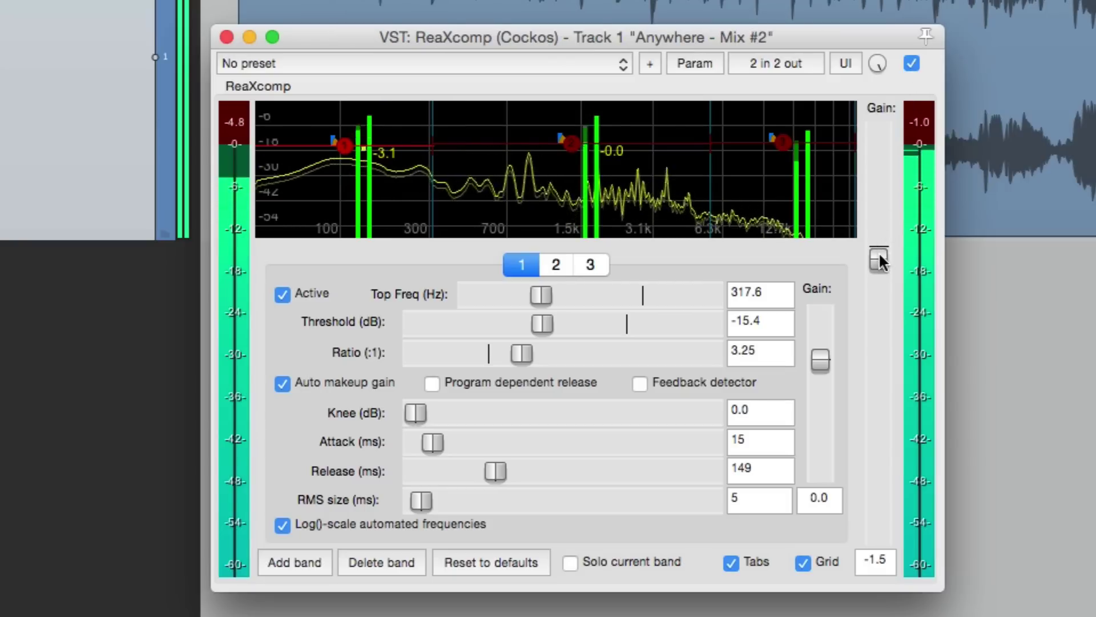
pyautogui.click(912, 64)
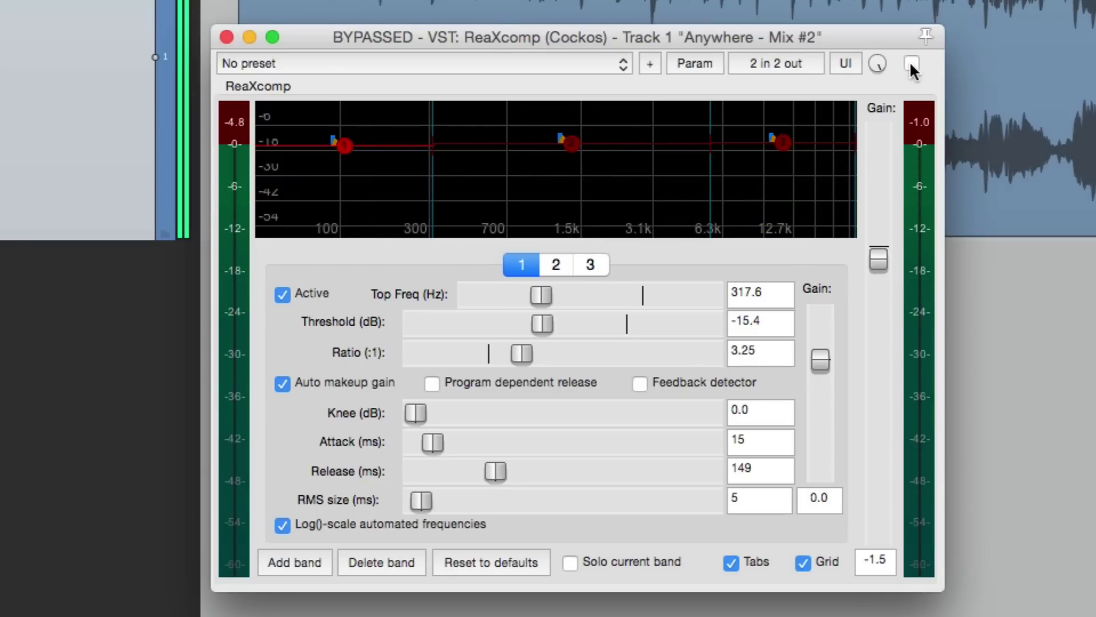
pyautogui.click(912, 64)
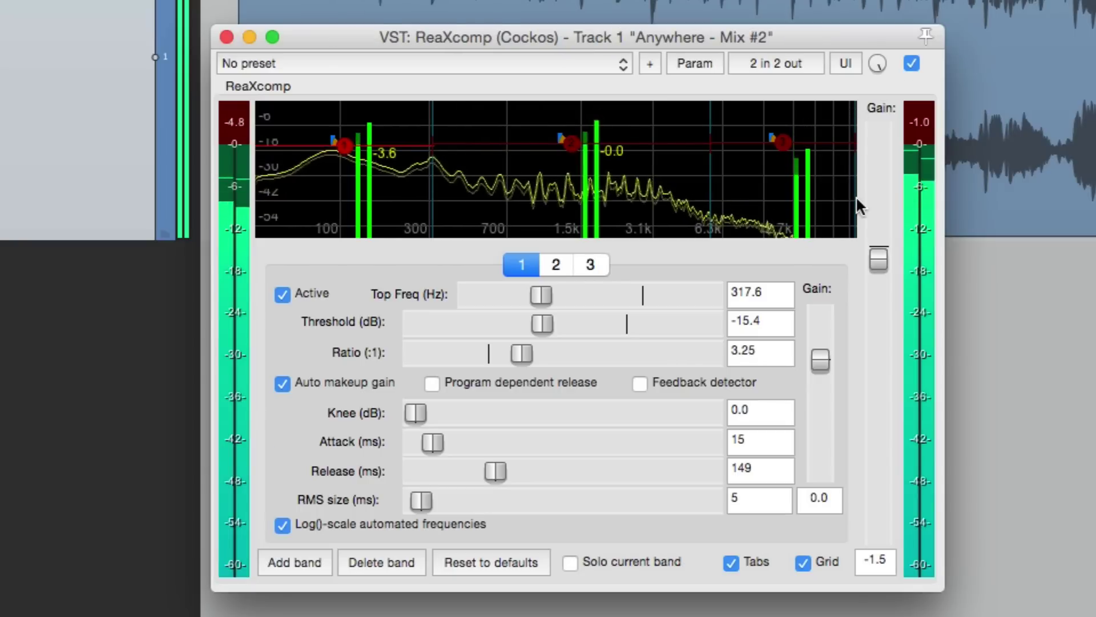
pyautogui.press('space')
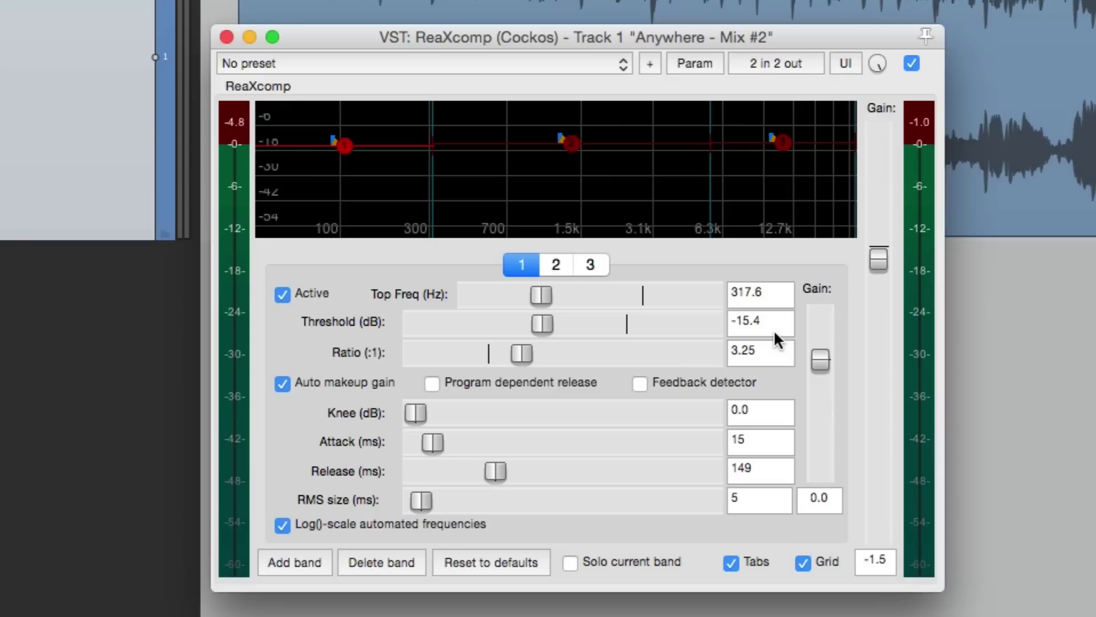
# Set the compression ratio to 2 on bands 1, 2 and 3.
pyautogui.click(765, 349)
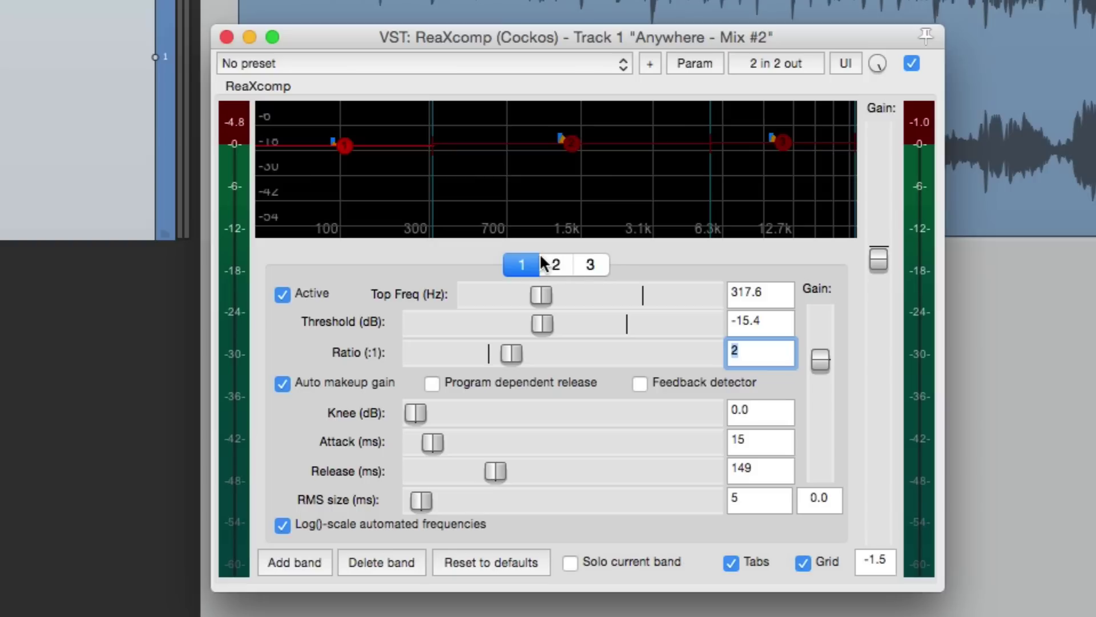
pyautogui.click(555, 266)
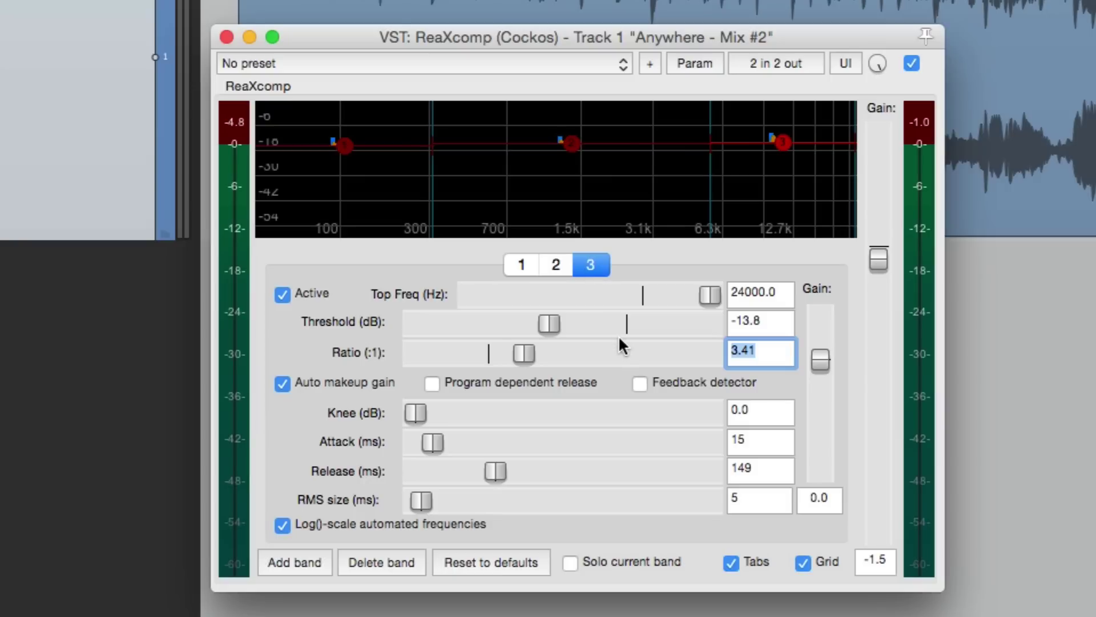
pyautogui.write('2')
pyautogui.press('Return')
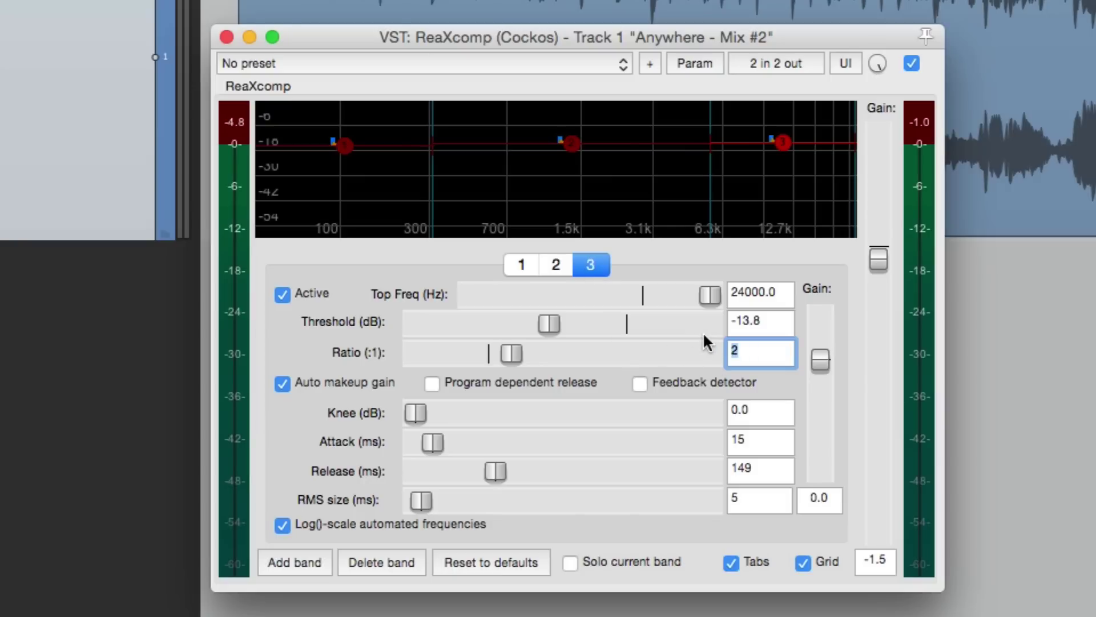
# Start playback, raise the thresholds of all three bands to -8.8 dB, and compare the mix against bypass.
pyautogui.press('space')
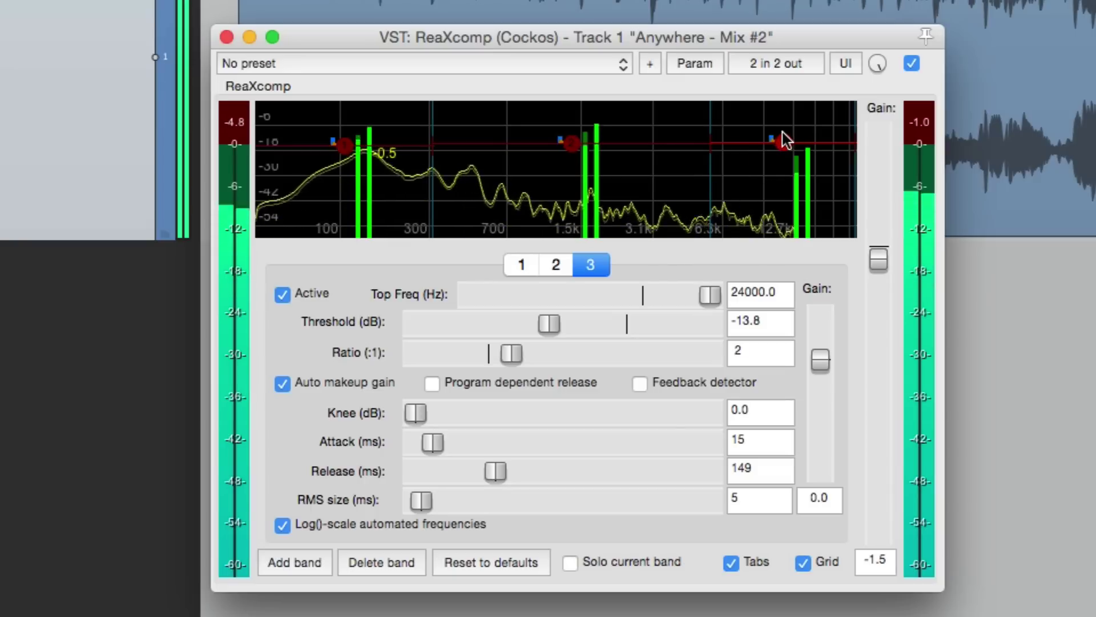
pyautogui.moveTo(779, 139); pyautogui.dragTo(780, 130)
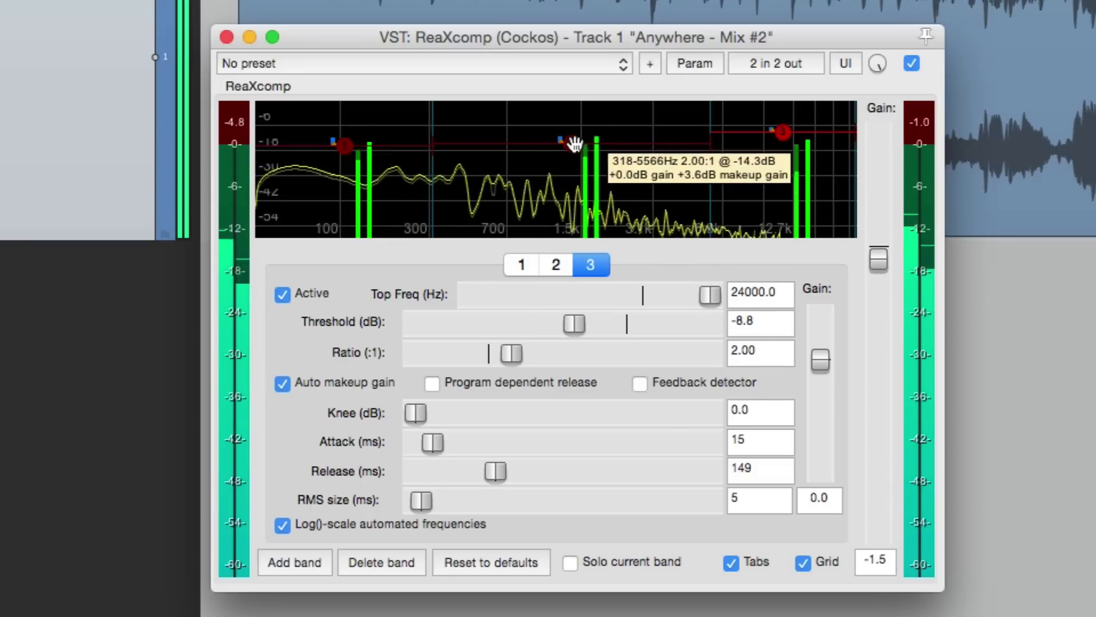
pyautogui.moveTo(575, 144)
pyautogui.mouseDown()
pyautogui.moveTo(579, 117)
pyautogui.moveTo(576, 132)
pyautogui.mouseUp()
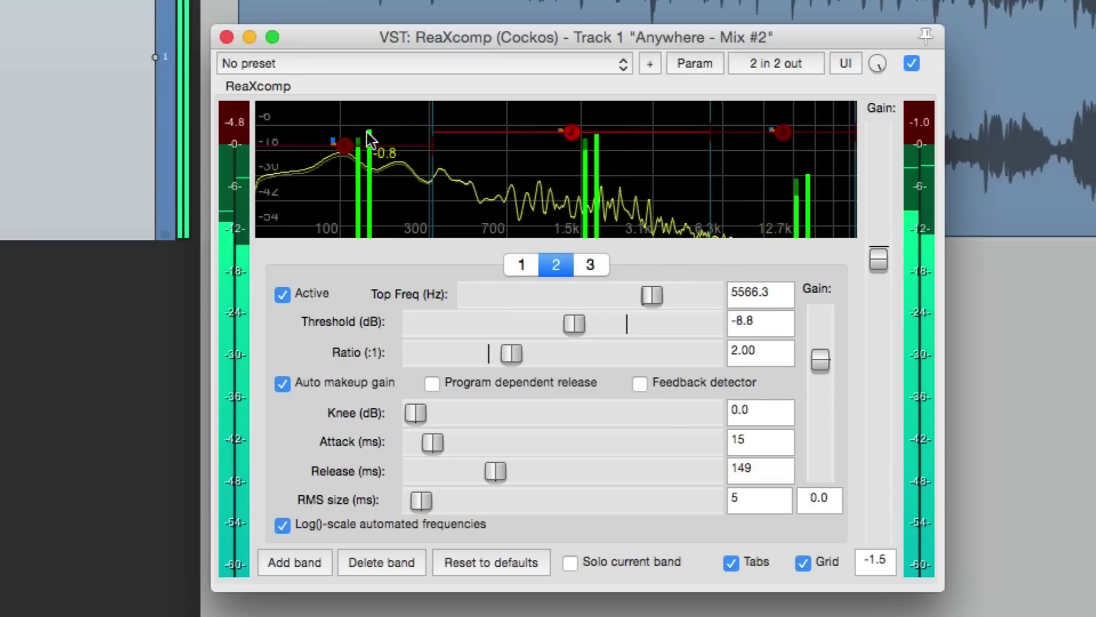
pyautogui.moveTo(343, 145); pyautogui.dragTo(348, 133)
pyautogui.click(912, 63)
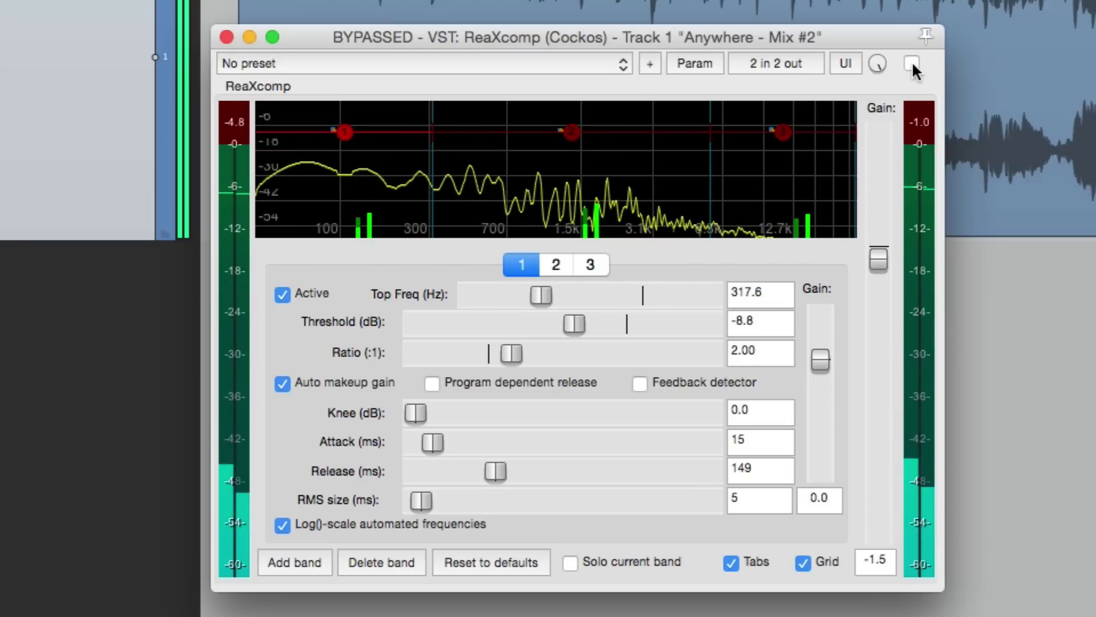
pyautogui.click(912, 63)
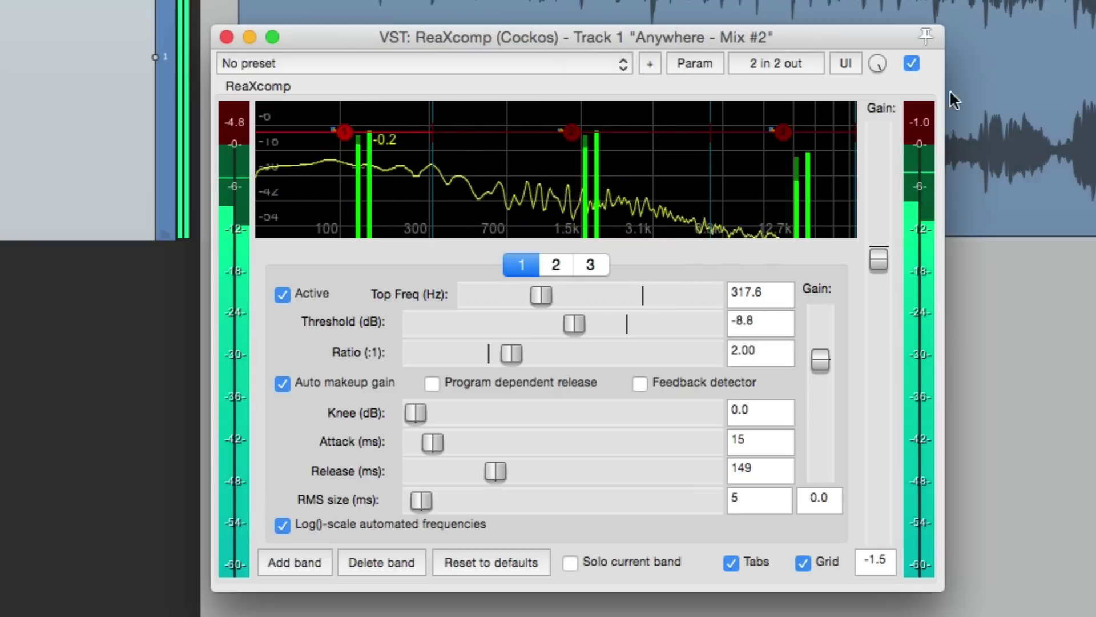
# Lower the thresholds to -11.0 dB on bands 3 and 2 and -11.6 dB on band 1.
pyautogui.click(975, 268)
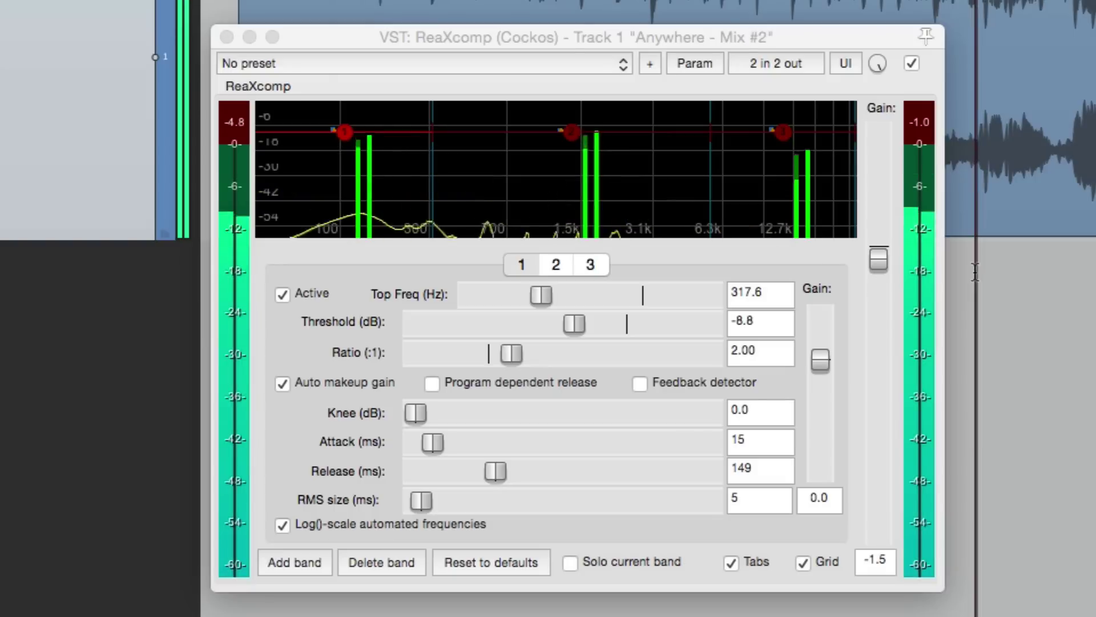
pyautogui.click(800, 37)
pyautogui.moveTo(783, 132); pyautogui.dragTo(786, 136)
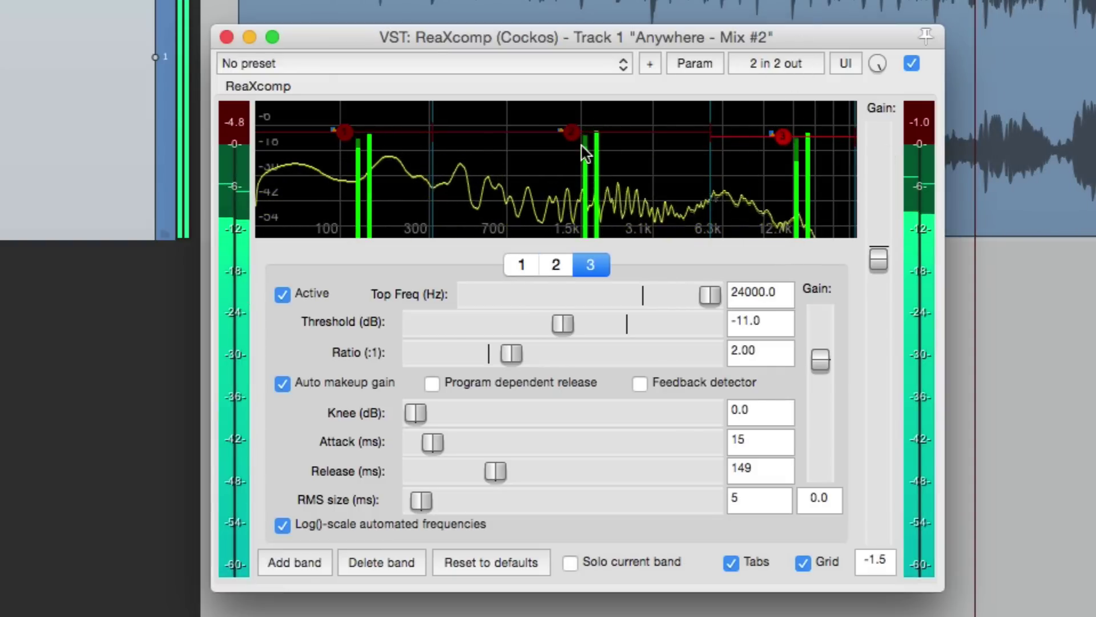
pyautogui.moveTo(580, 130); pyautogui.dragTo(575, 136)
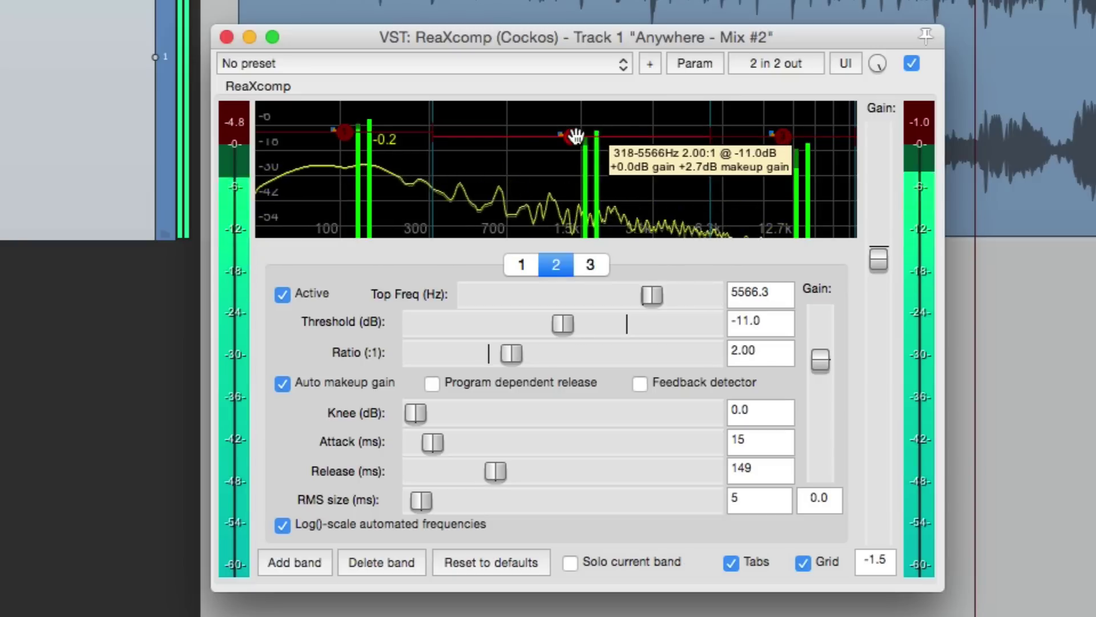
pyautogui.moveTo(345, 136); pyautogui.dragTo(346, 138)
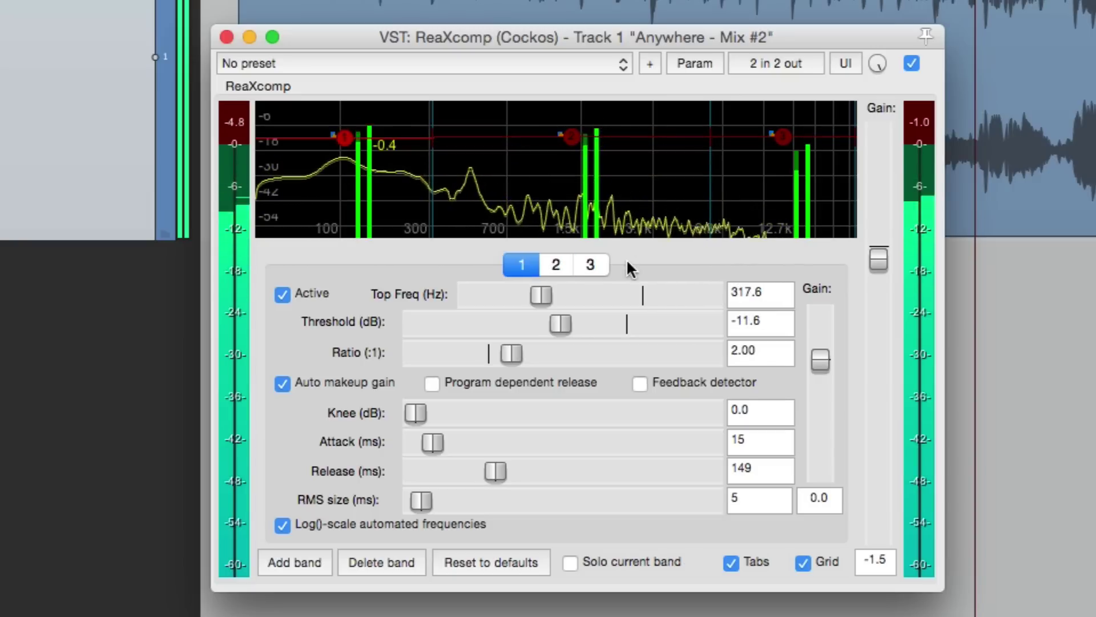
# Solo bands 1, 2 and 3 in turn and raise the crossover between bands 2 and 3 to 6031 Hz.
pyautogui.click(577, 561)
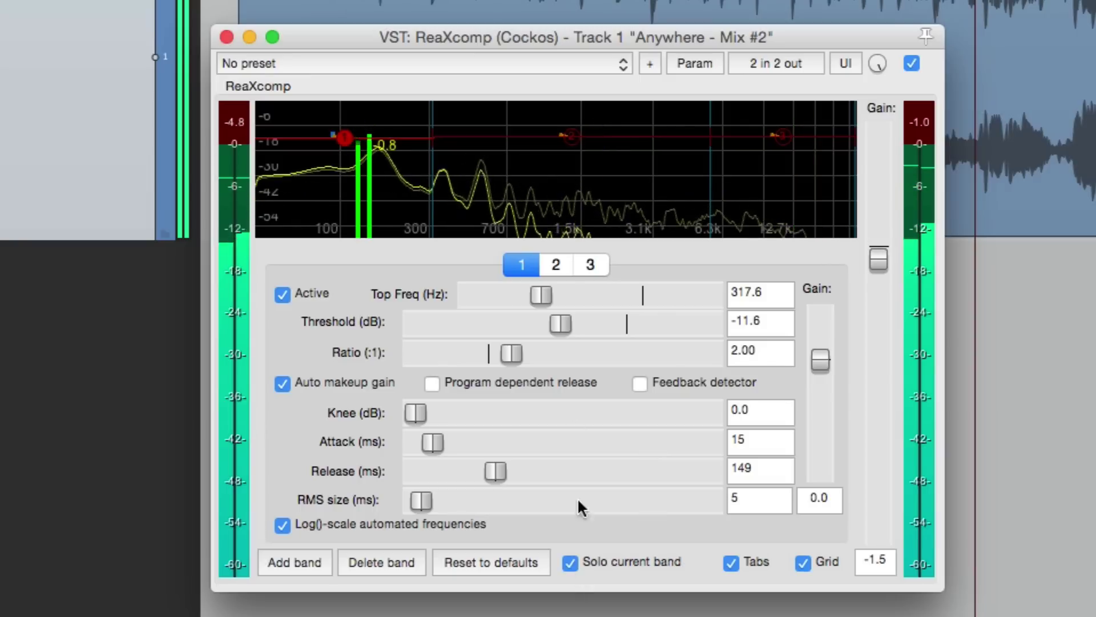
pyautogui.click(560, 264)
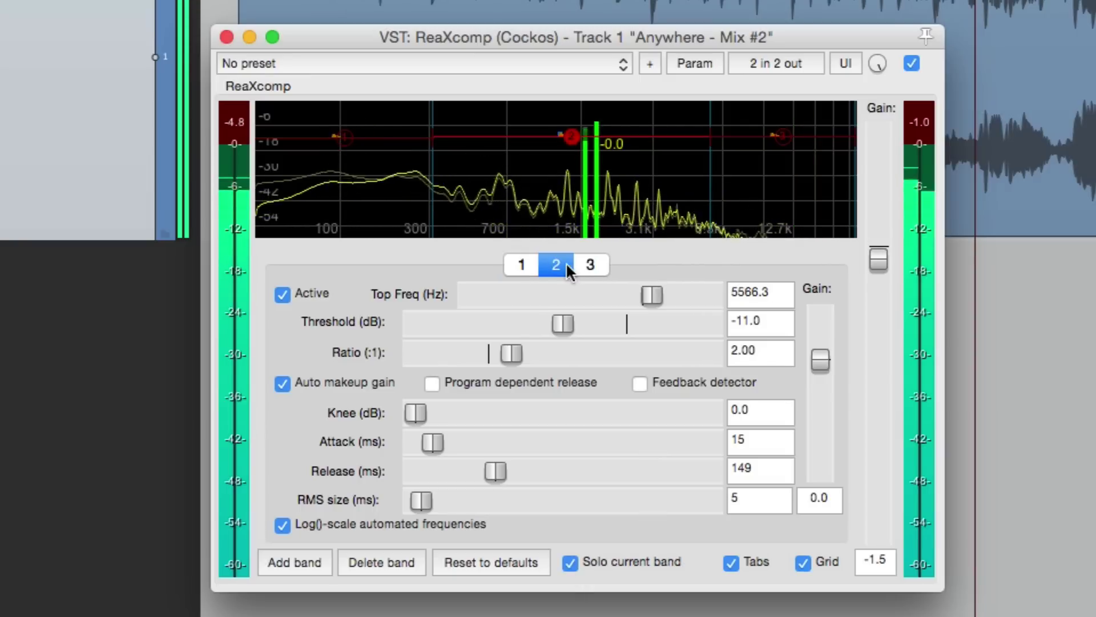
pyautogui.click(581, 267)
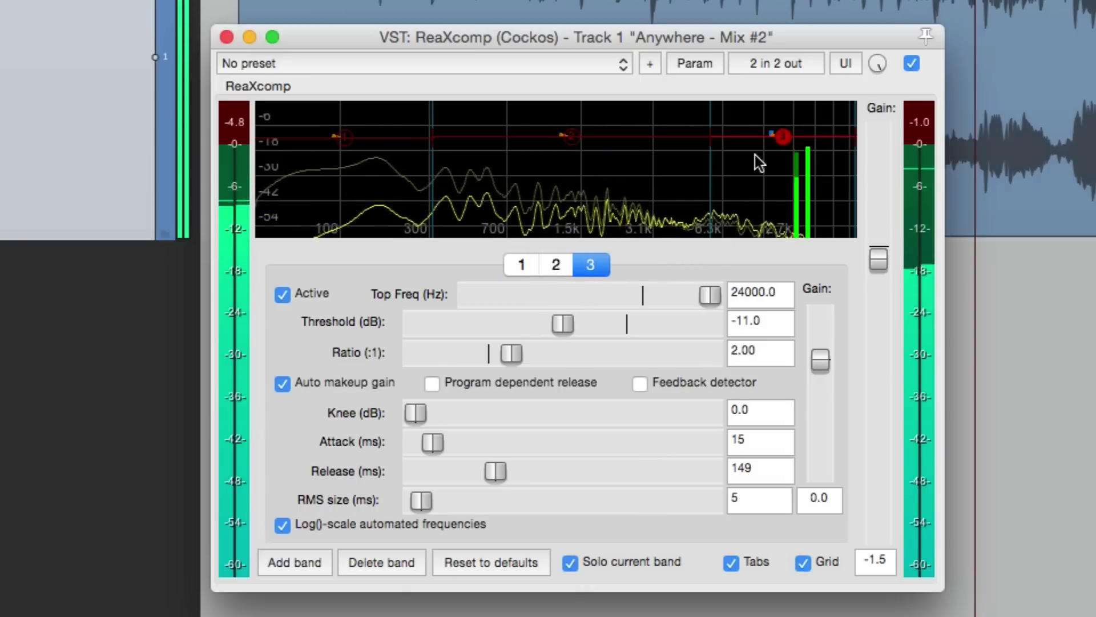
pyautogui.moveTo(717, 160)
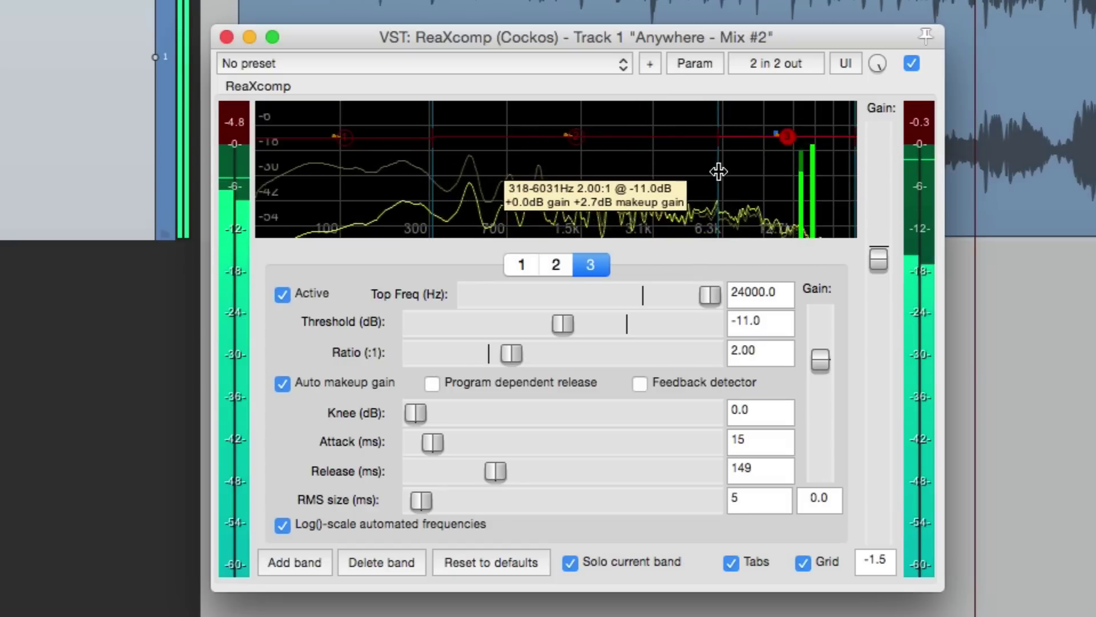
# Lower band 1's top frequency to 297.8 Hz while it is soloed, and turn band solo off.
pyautogui.click(345, 139)
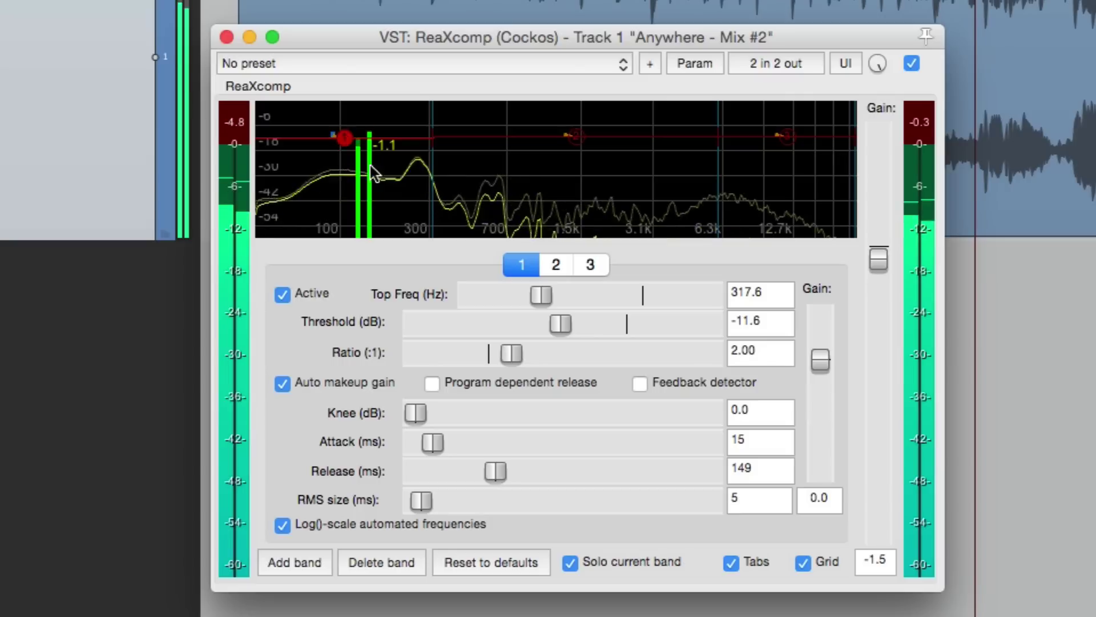
pyautogui.moveTo(429, 170)
pyautogui.mouseDown()
pyautogui.moveTo(384, 176)
pyautogui.moveTo(427, 176)
pyautogui.mouseUp()
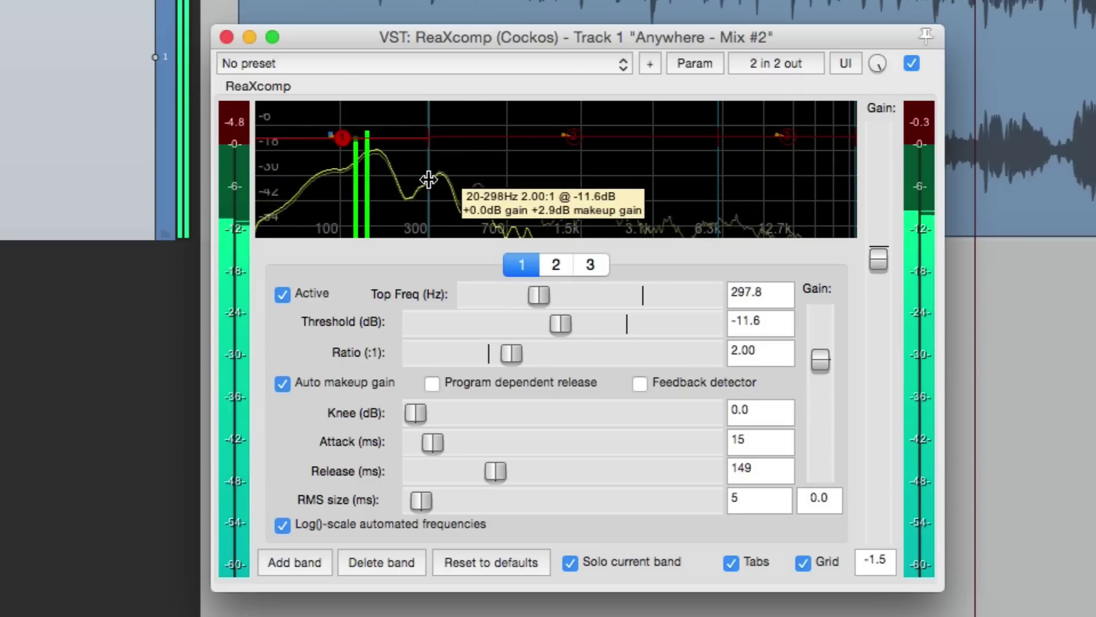
pyautogui.click(579, 560)
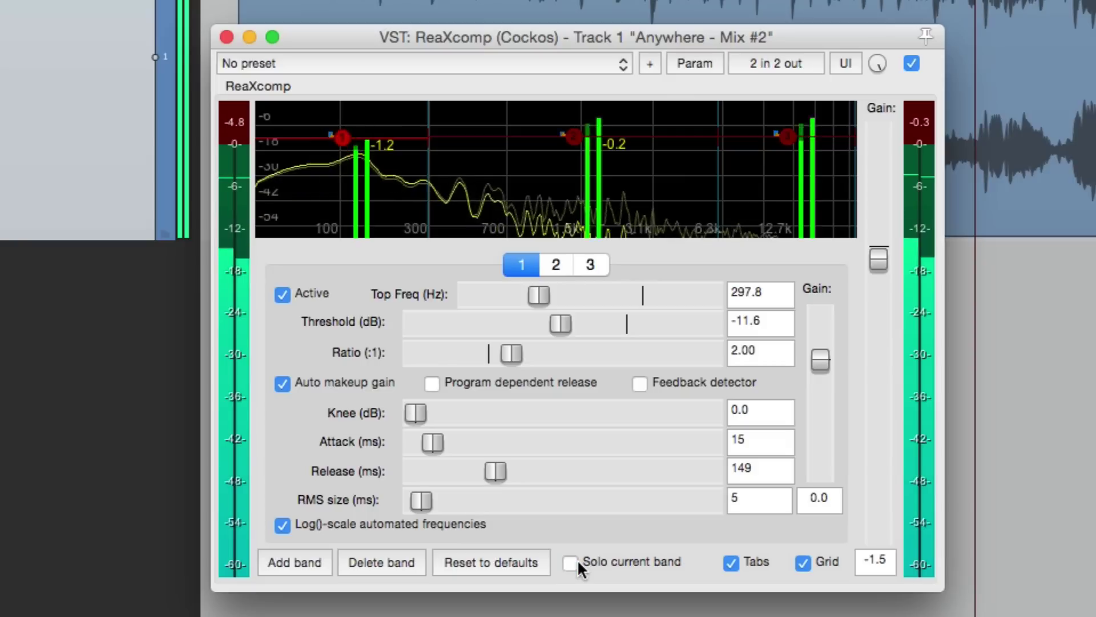
# Raise the overall output gain to 0.0 dB, comparing against bypass before and after the change.
pyautogui.click(912, 64)
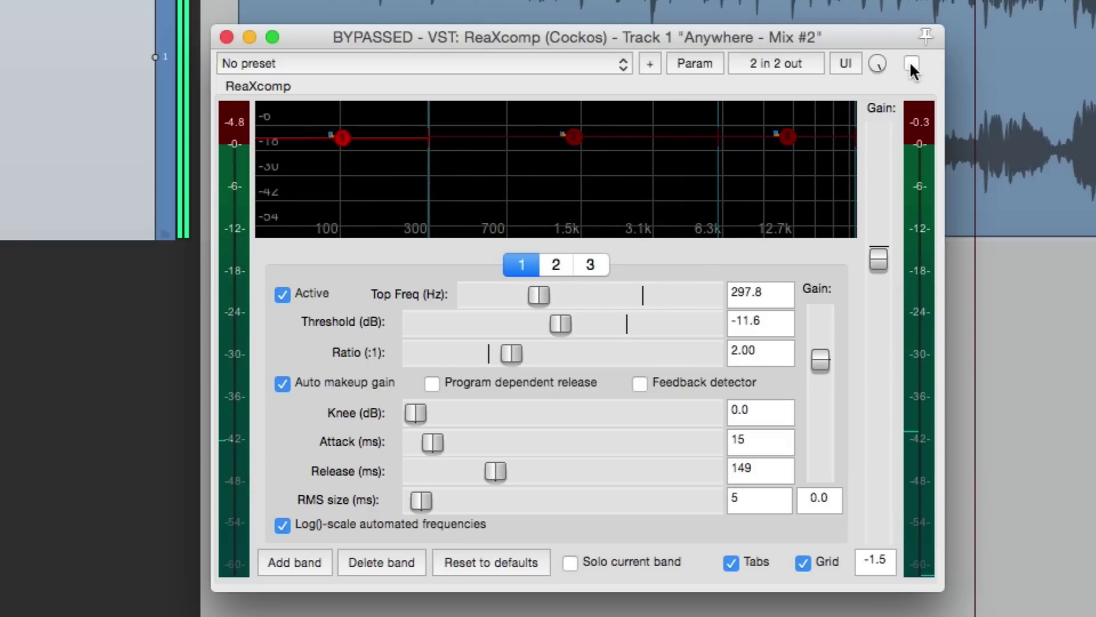
pyautogui.click(911, 64)
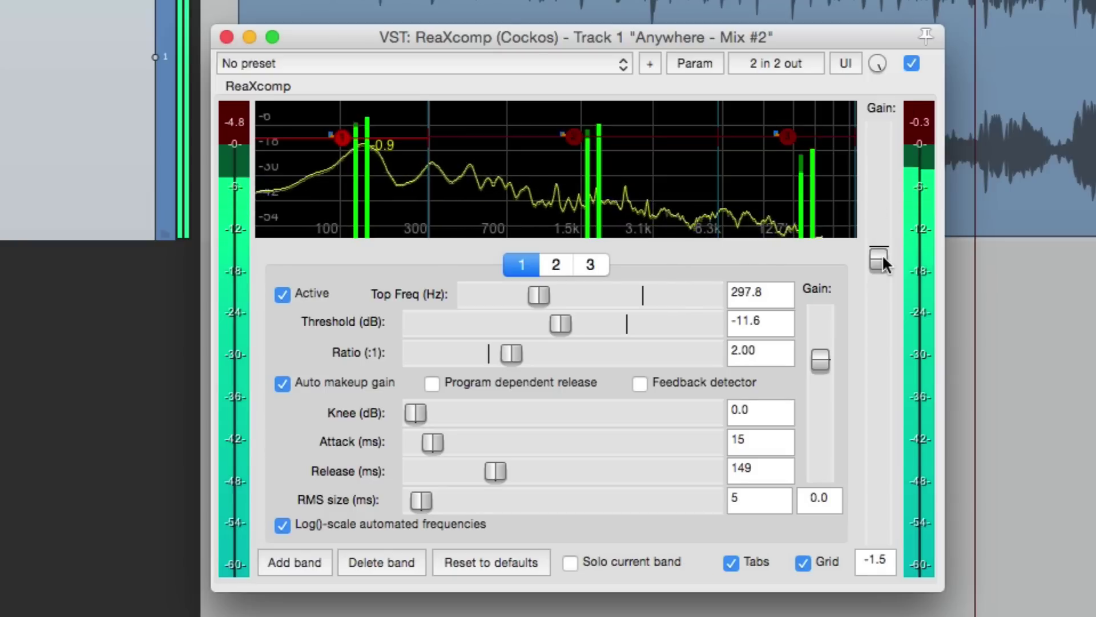
pyautogui.click(912, 63)
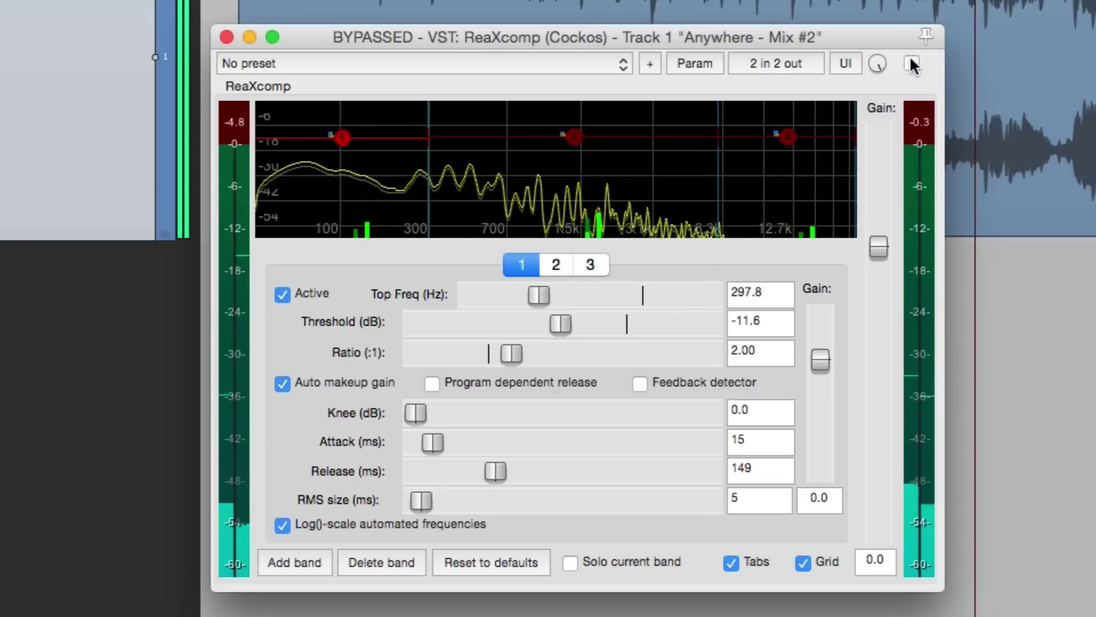
pyautogui.click(910, 60)
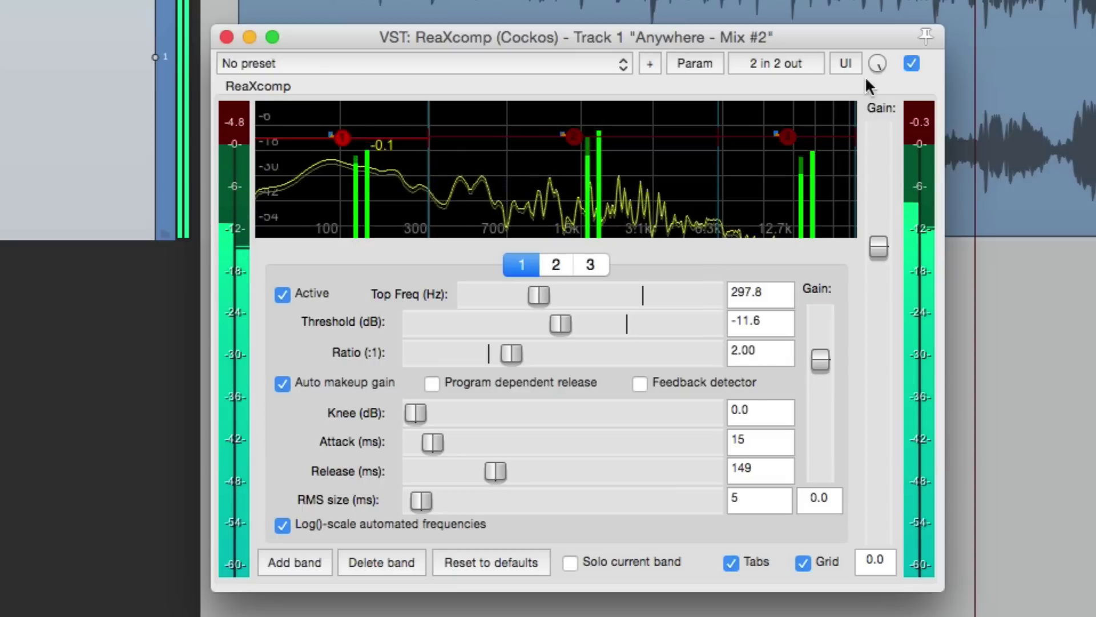
# Lower the thresholds slightly on bands 3 and 2 and to -12.7 dB on band 1.
pyautogui.moveTo(794, 132)
pyautogui.mouseDown()
pyautogui.moveTo(791, 145)
pyautogui.moveTo(791, 133)
pyautogui.mouseUp()
pyautogui.moveTo(576, 139); pyautogui.dragTo(576, 142)
pyautogui.moveTo(343, 140); pyautogui.dragTo(343, 142)
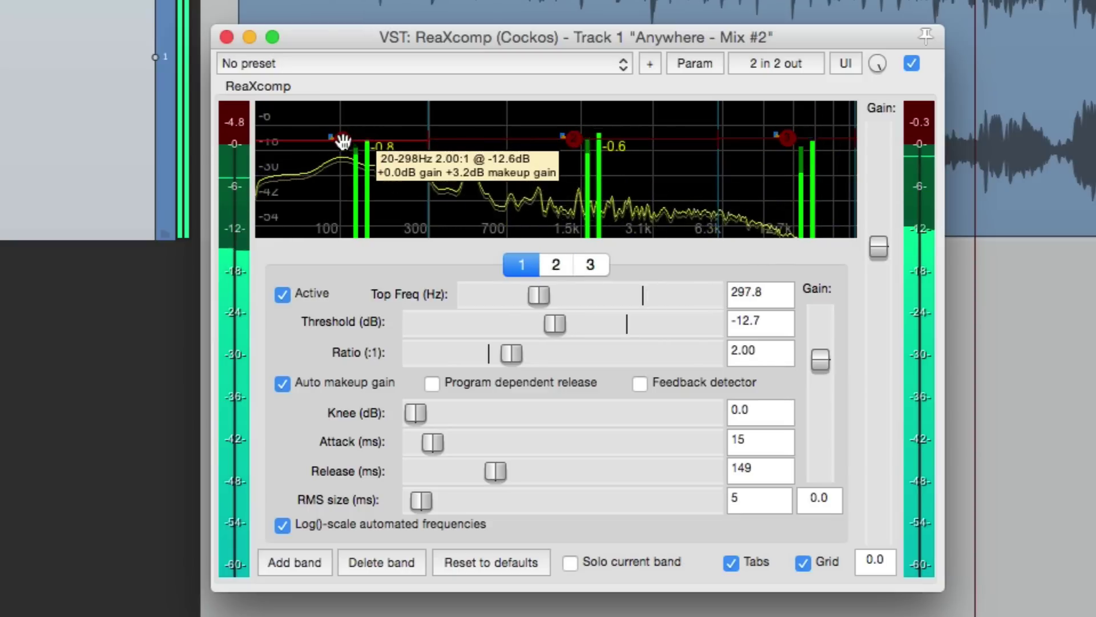
# Compare the mix with the compressor bypassed and active, and stop playback.
pyautogui.click(911, 63)
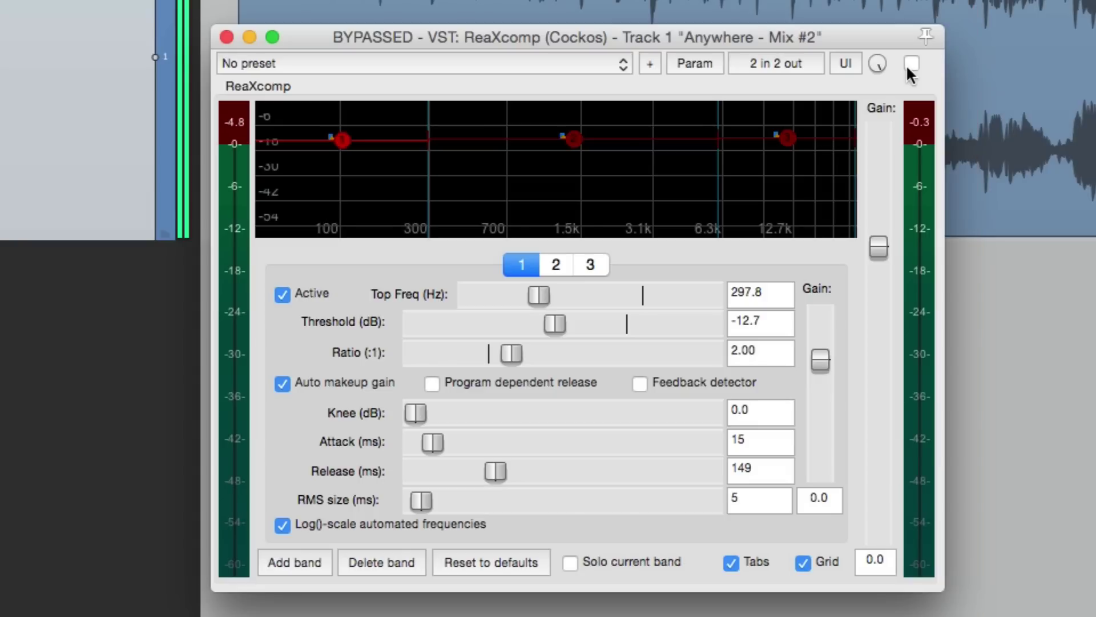
pyautogui.click(912, 63)
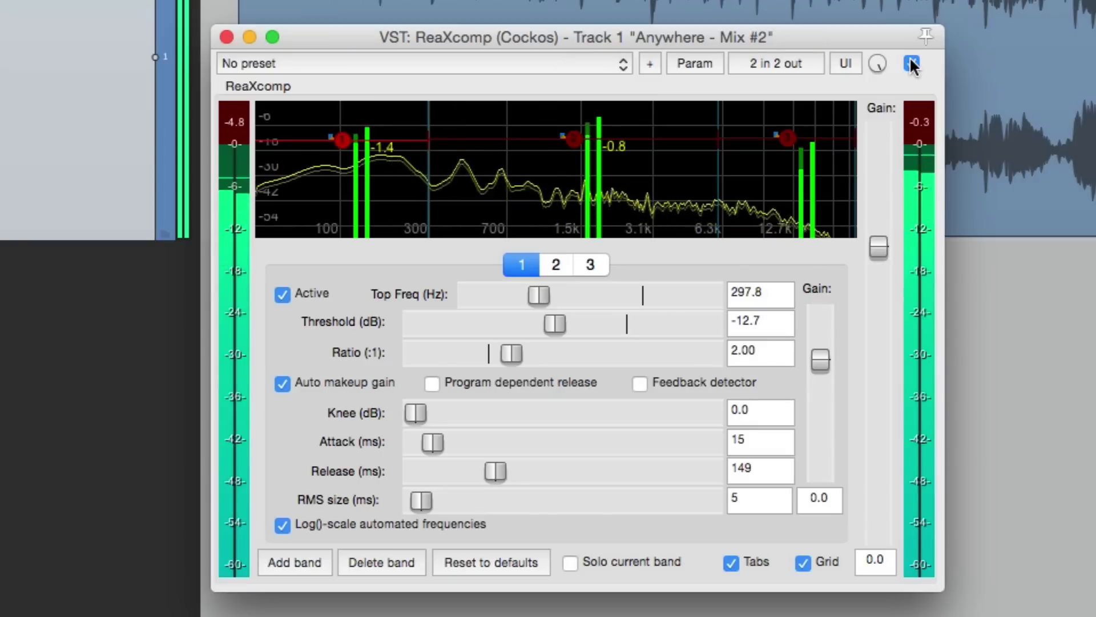
pyautogui.press('space')
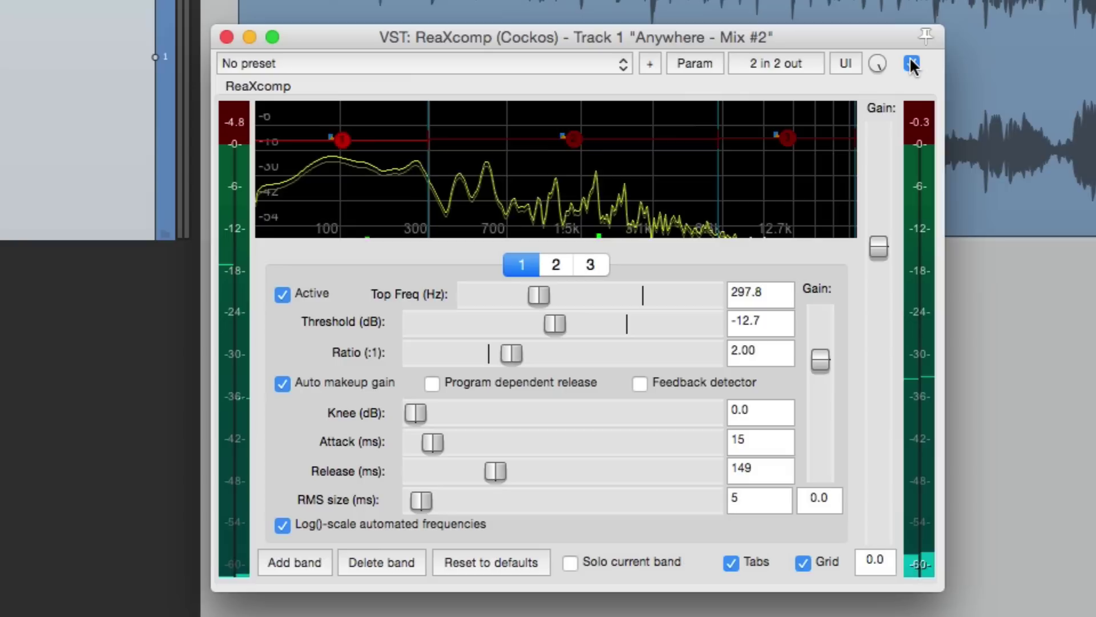